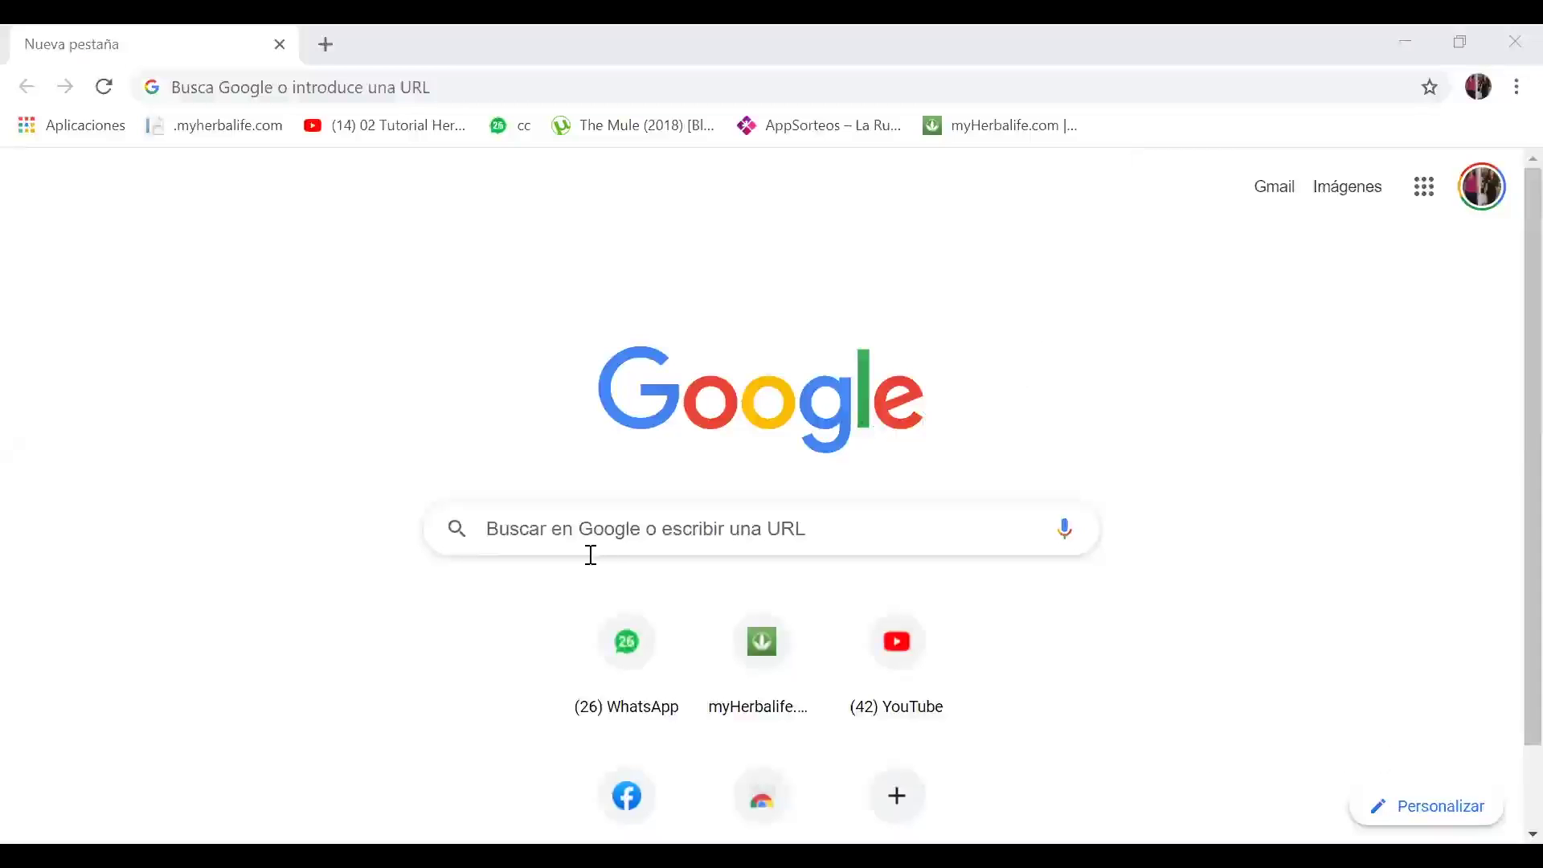
Step: Search Google for 'atv hacienda' and open the 'Portal Contribuyente - Inicio de Sesión' result
click(417, 495)
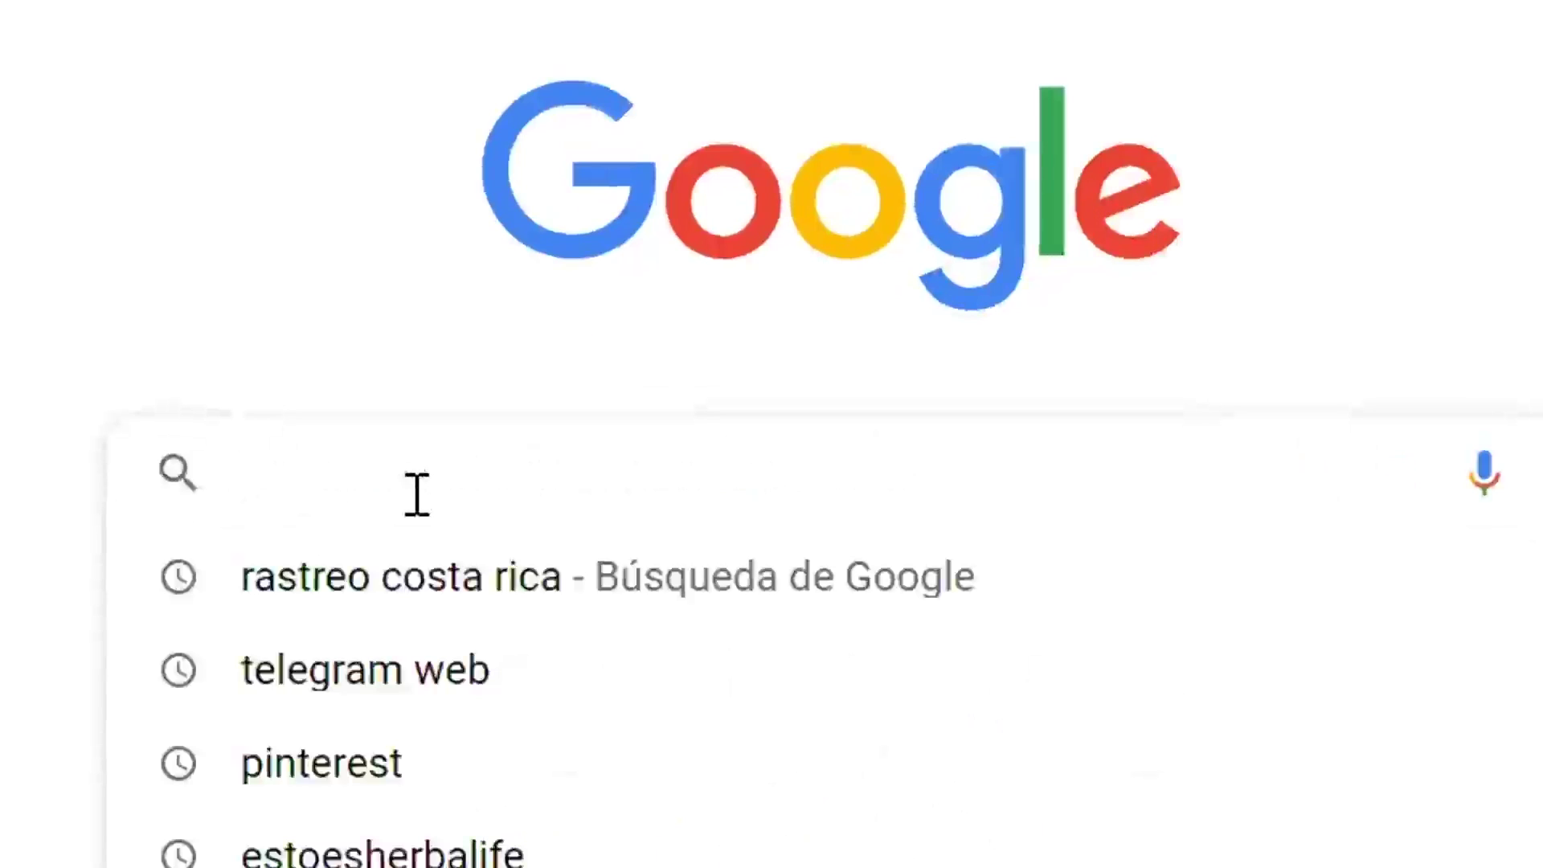
text(AT)
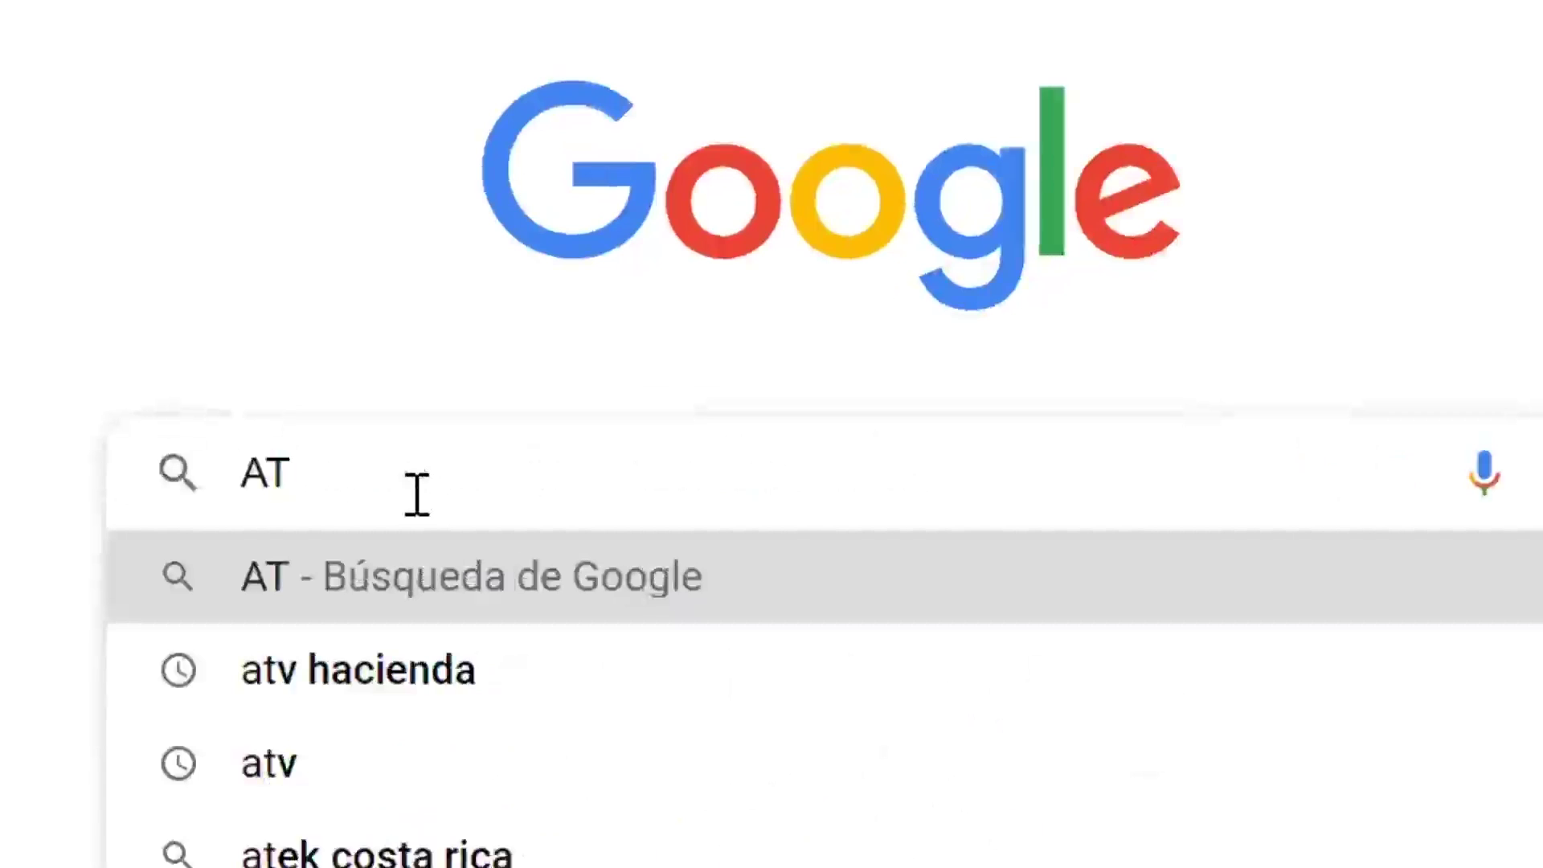
text(V)
click(408, 667)
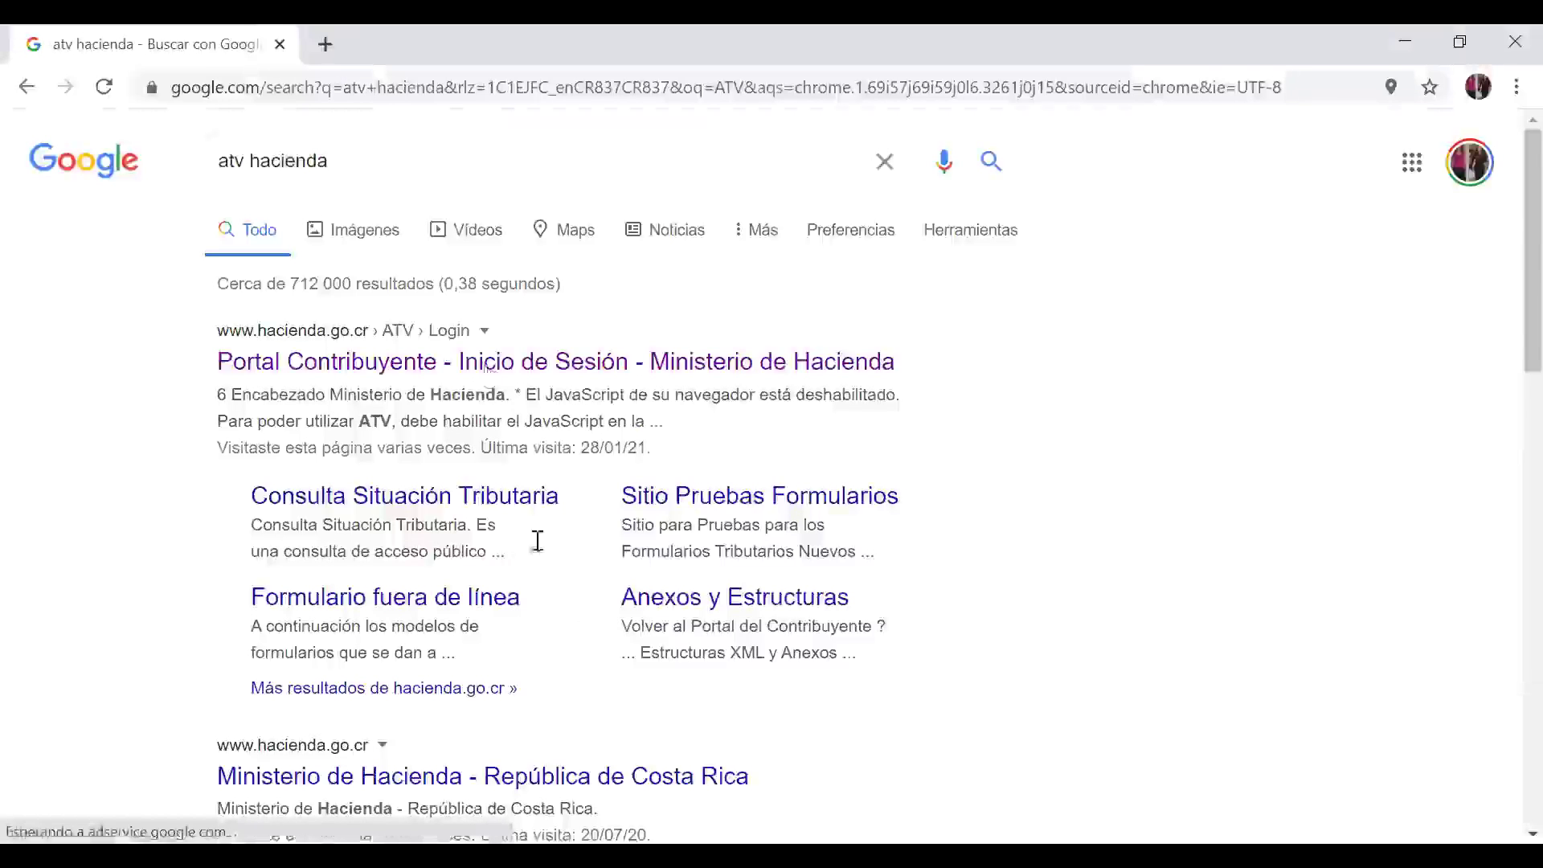
click(492, 371)
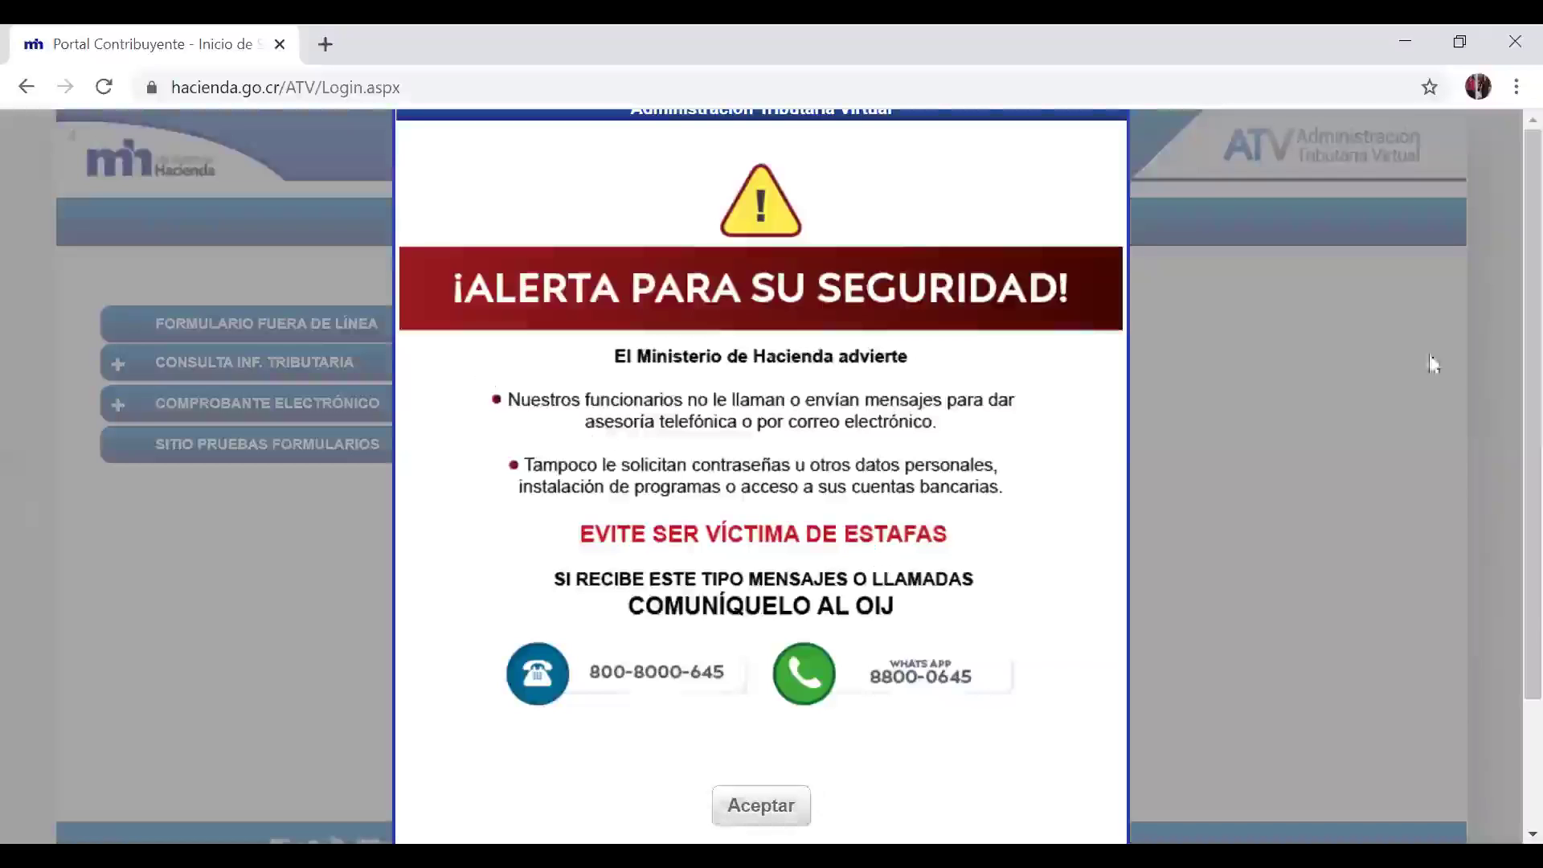
Step: Dismiss the security alert and open the 'Crear cuenta de usuario' page
click(737, 805)
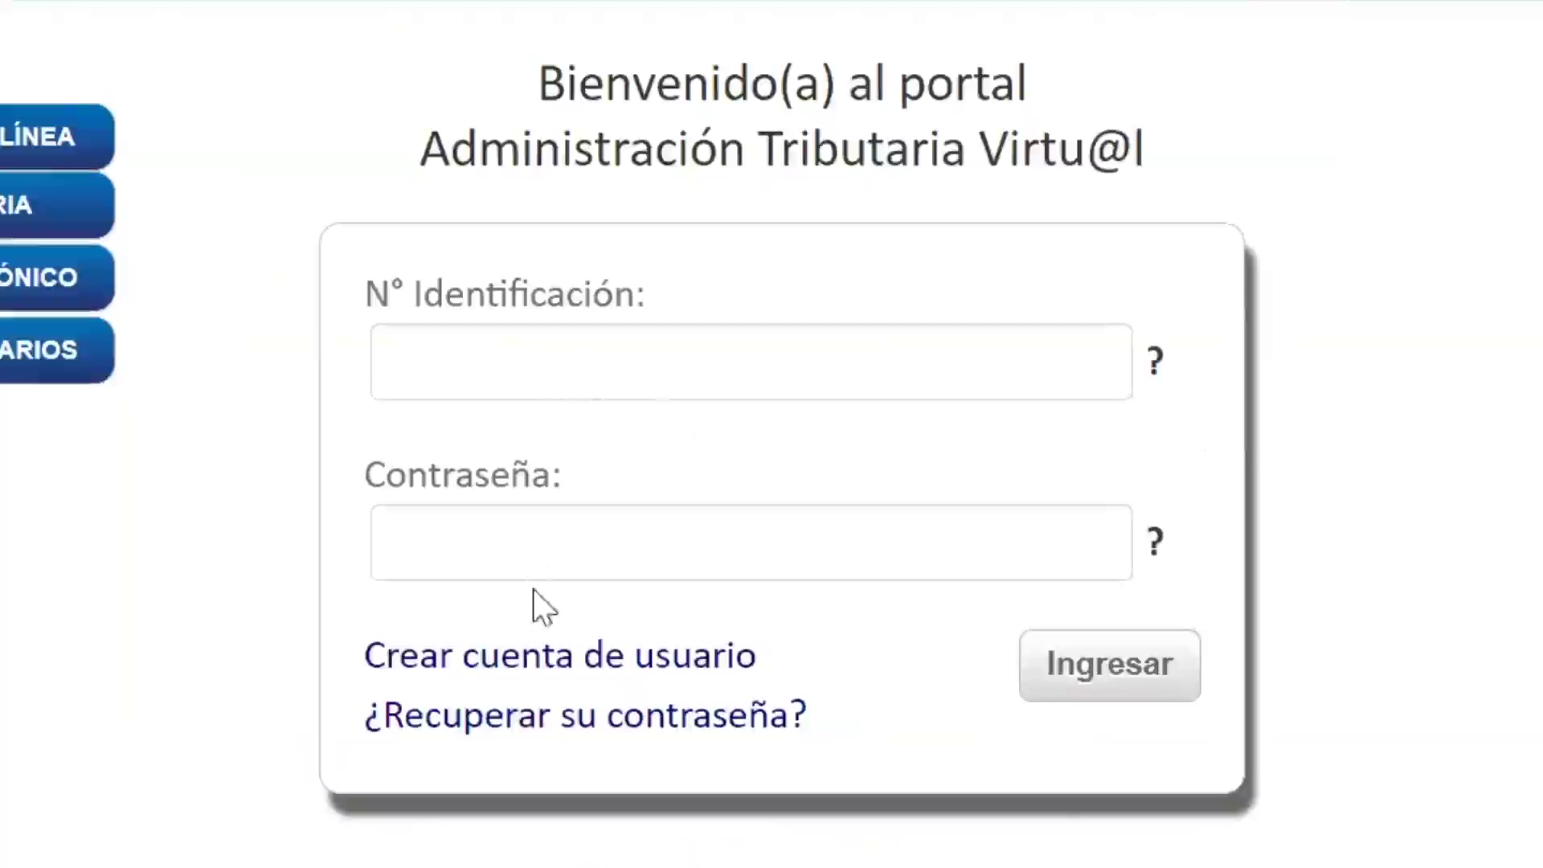
click(509, 673)
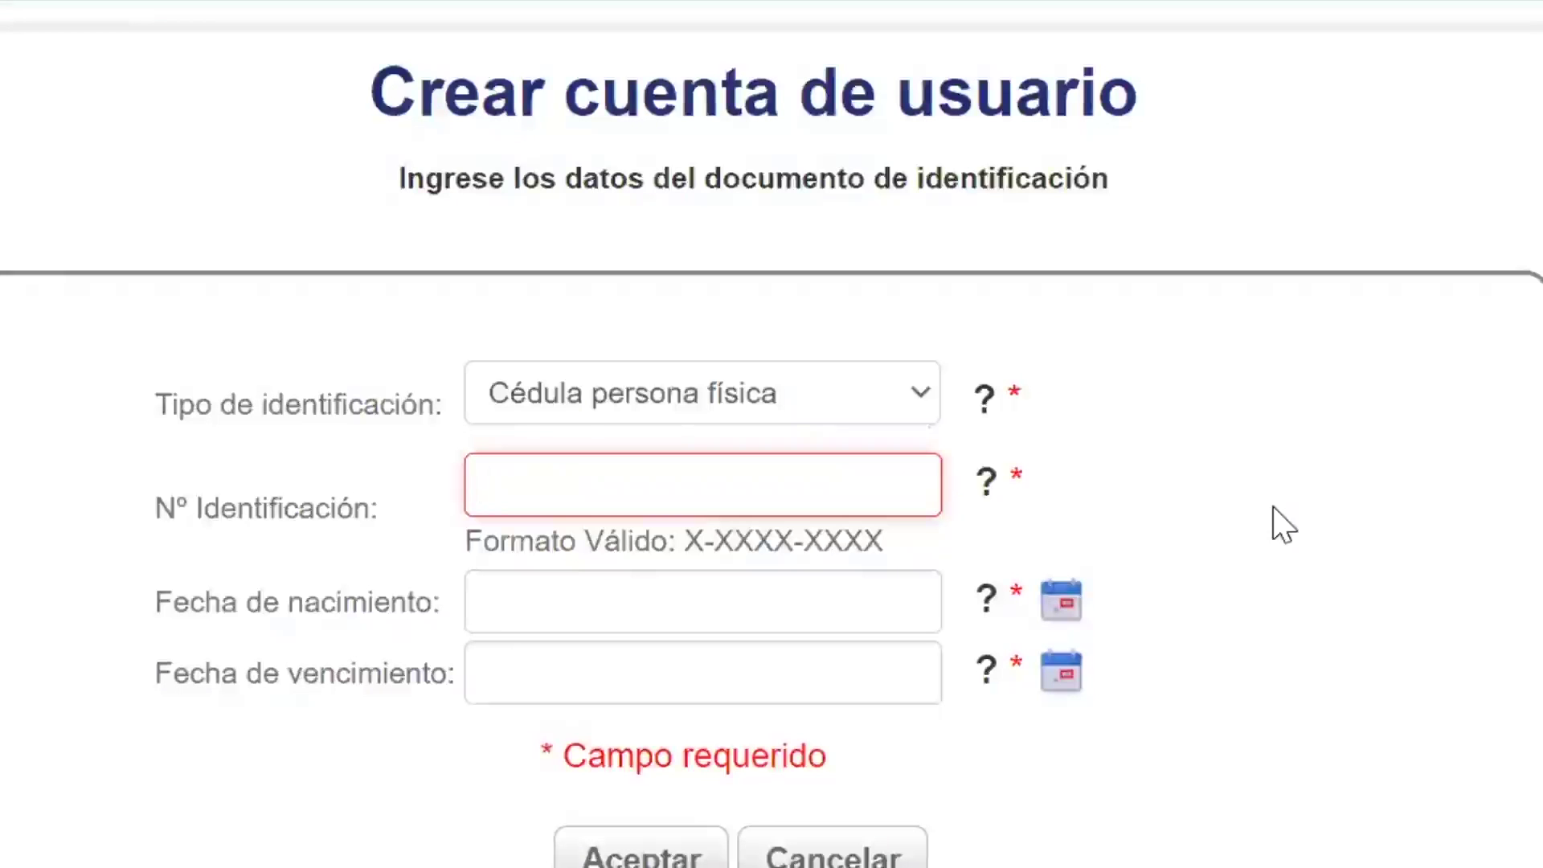
Step: Keep 'Cédula persona física' as the ID type and enter the ID number
click(917, 392)
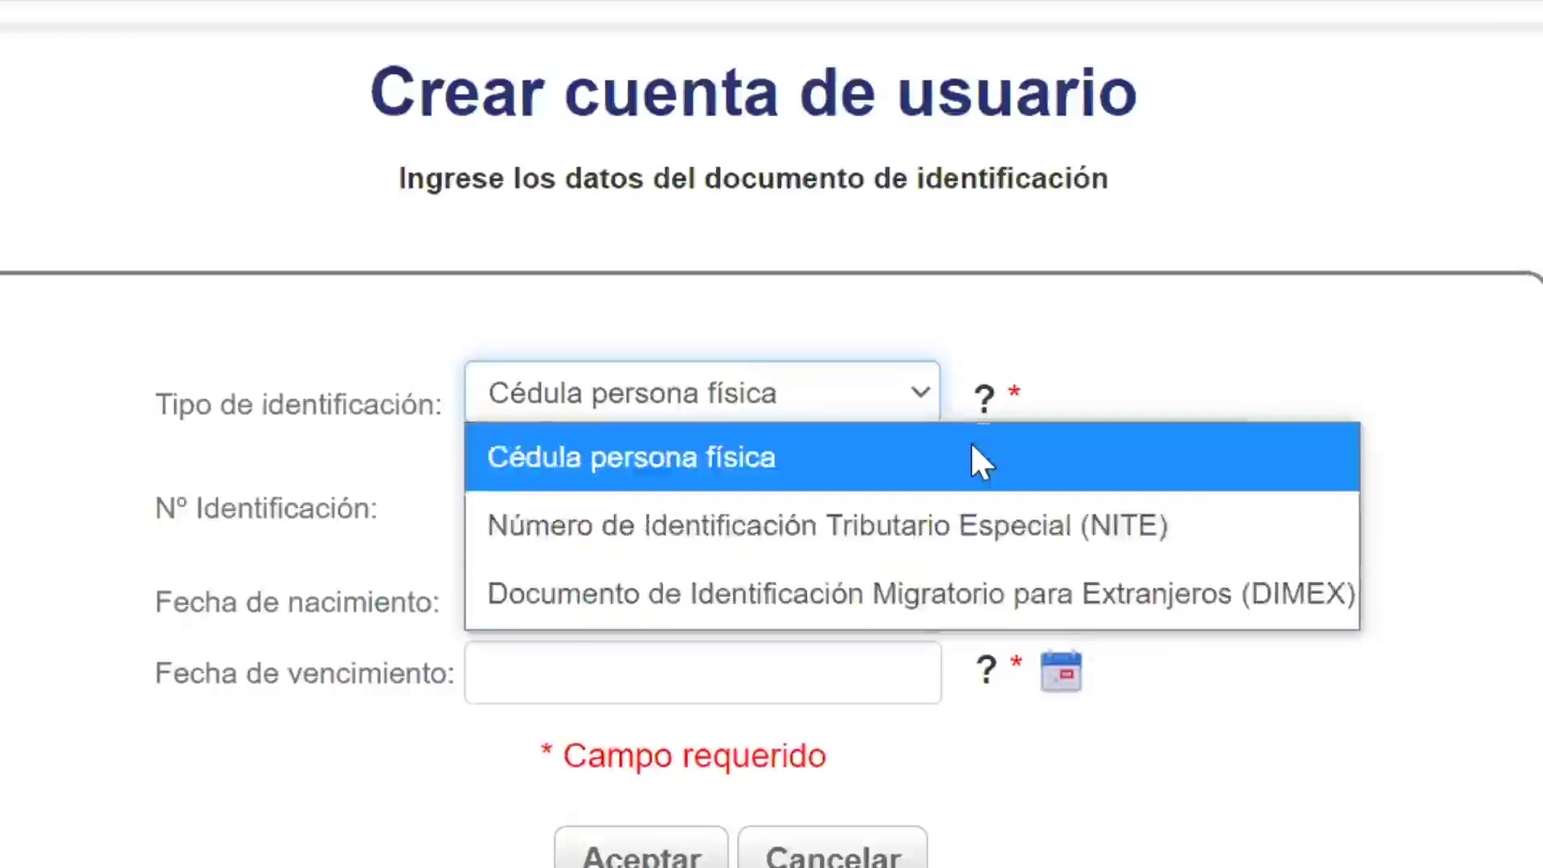
click(972, 446)
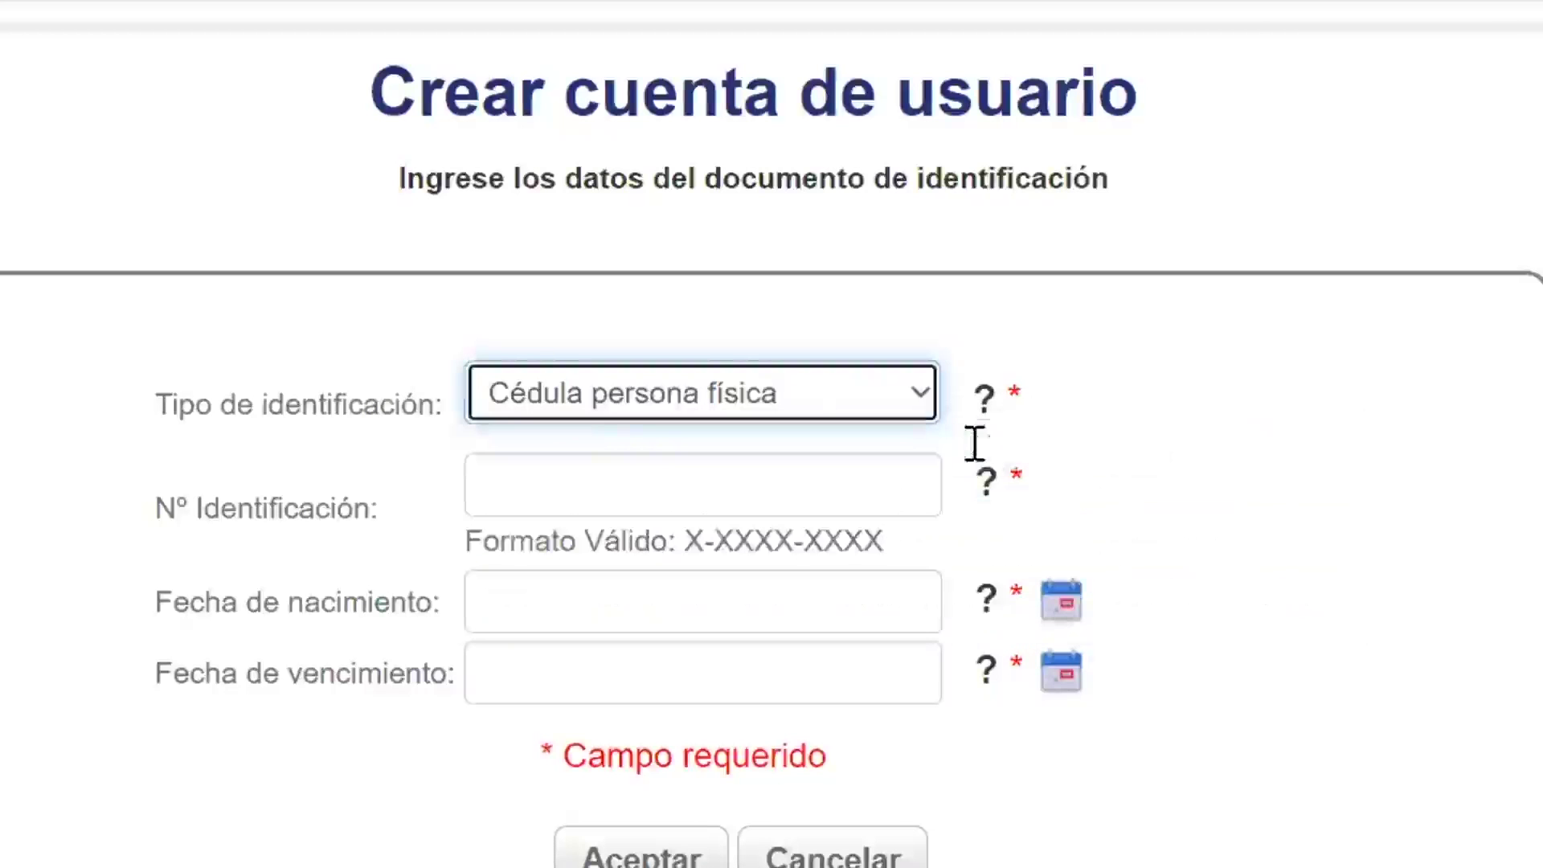
click(613, 499)
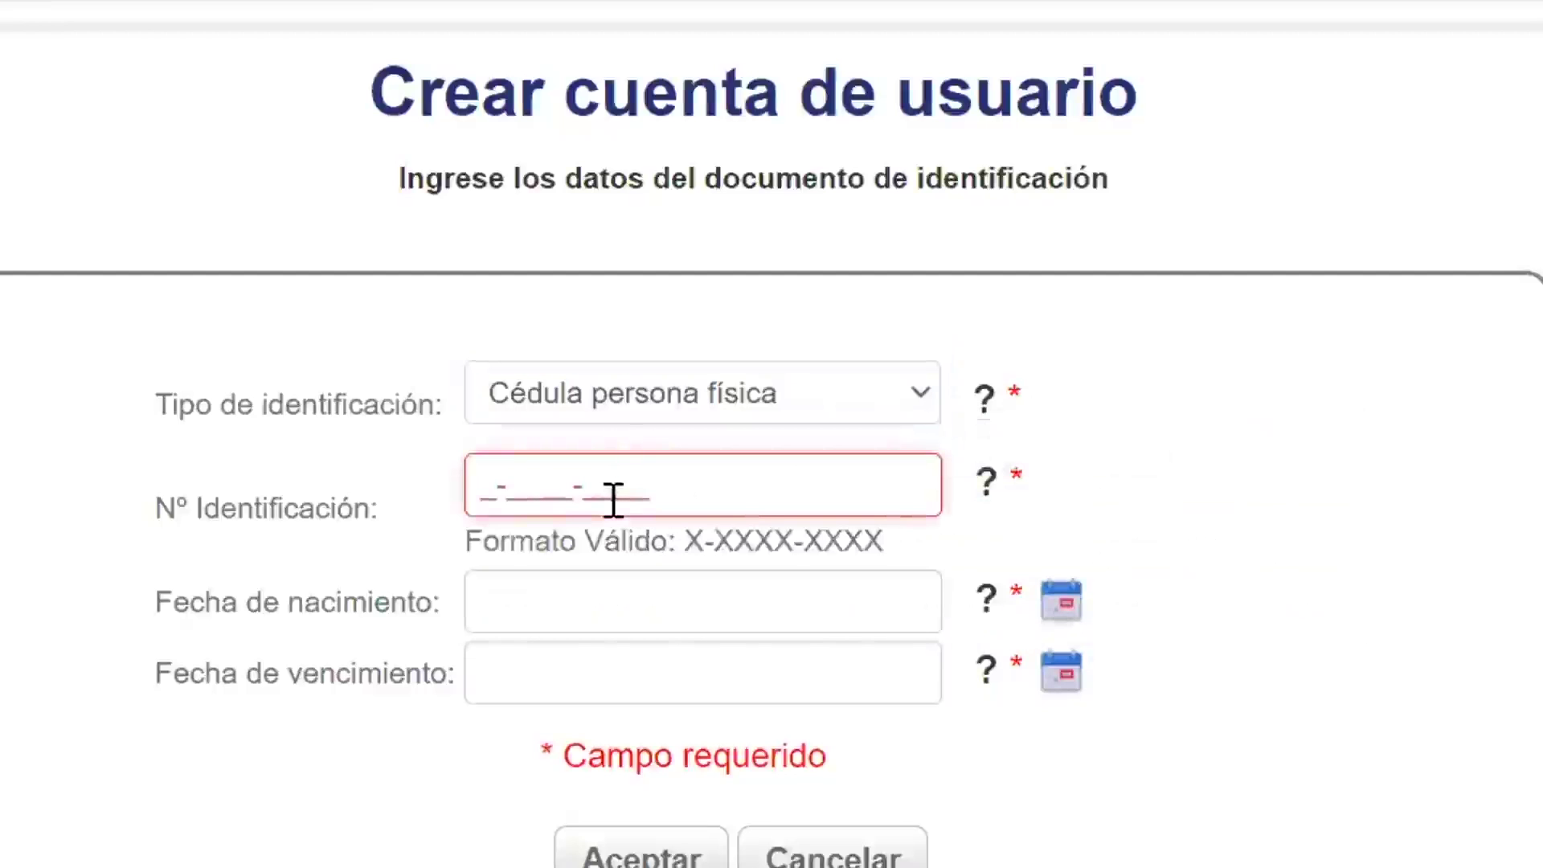
text(20)
key(BackSpace)
key(BackSpace)
key(BackSpace)
key(BackSpace)
key(BackSpace)
key(BackSpace)
key(BackSpace)
key(BackSpace)
key(BackSpace)
Step: Enter the birth date and document expiry date, then accept the identification form
click(563, 601)
text(01011990)
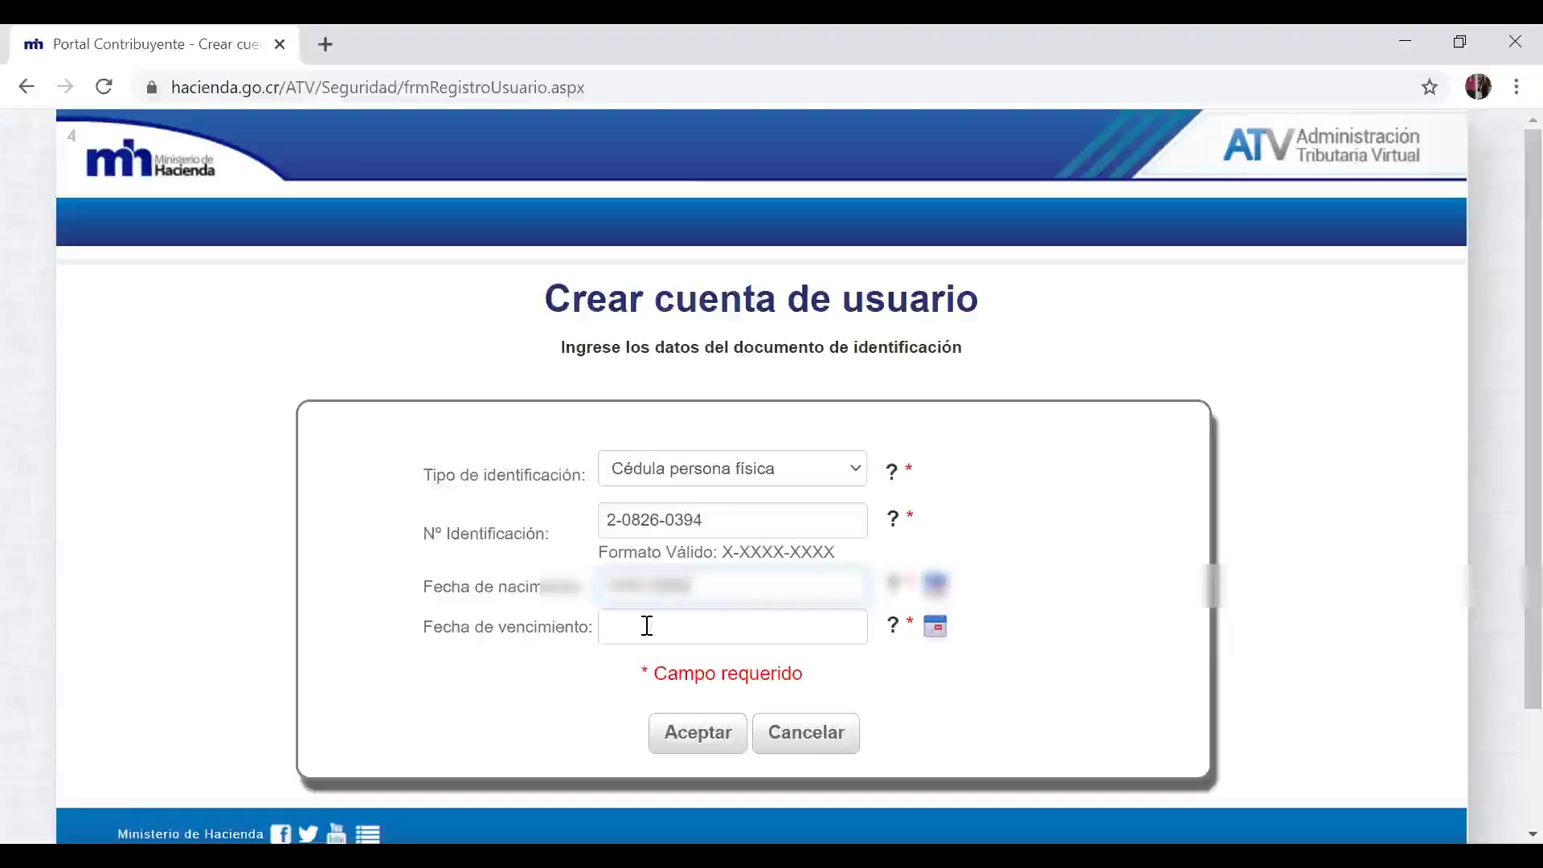
click(552, 673)
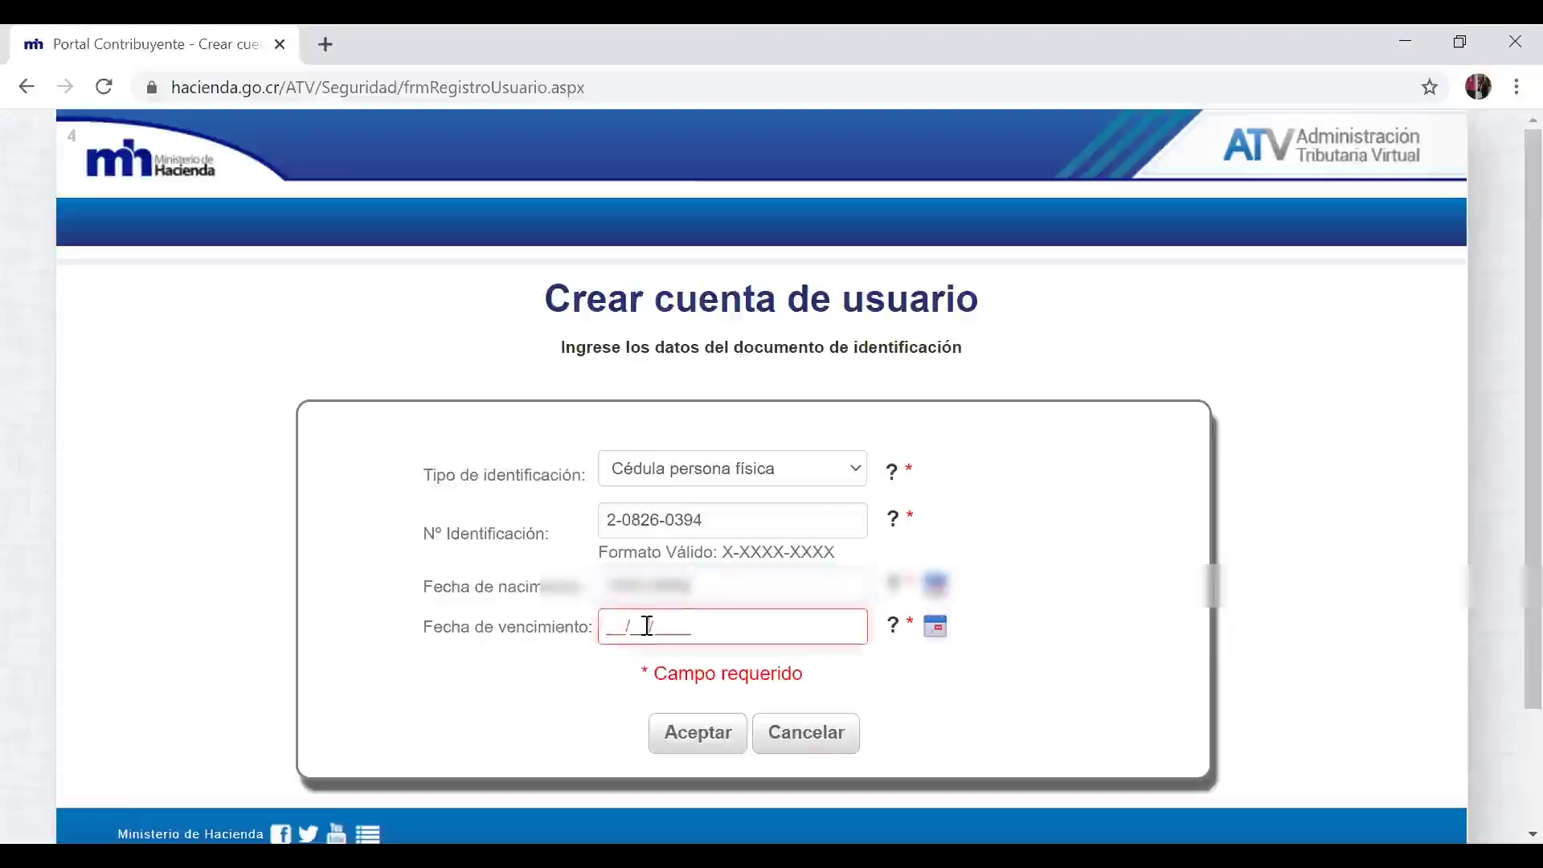
text(40)
key(BackSpace)
key(BackSpace)
text(04022030)
click(698, 733)
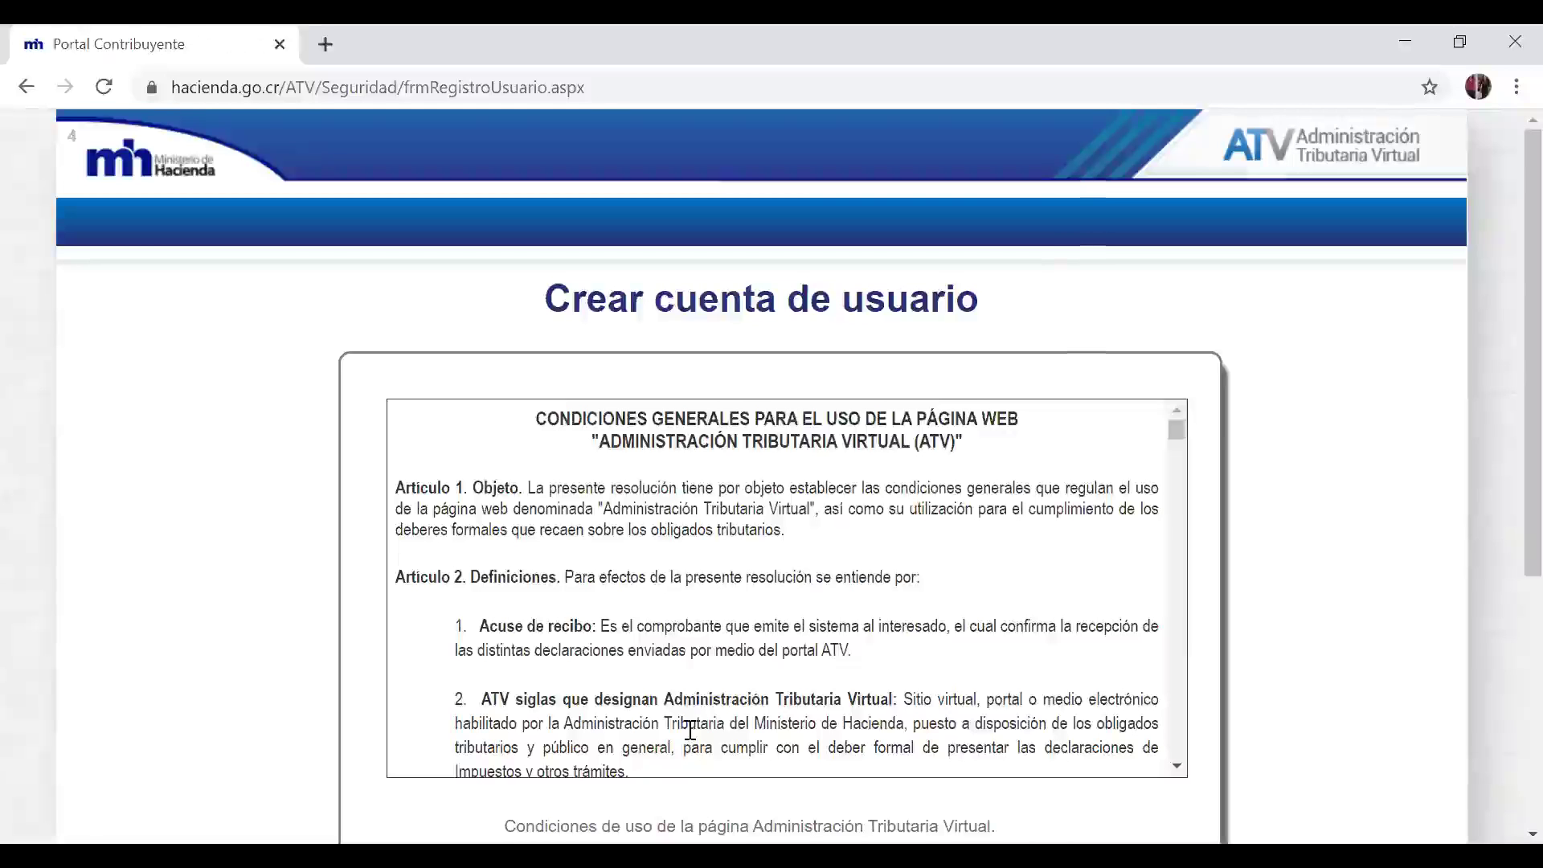
Step: Read through the terms of use, tick 'He leído y acepto las condiciones…', and continue
scroll(690, 729, down, 2)
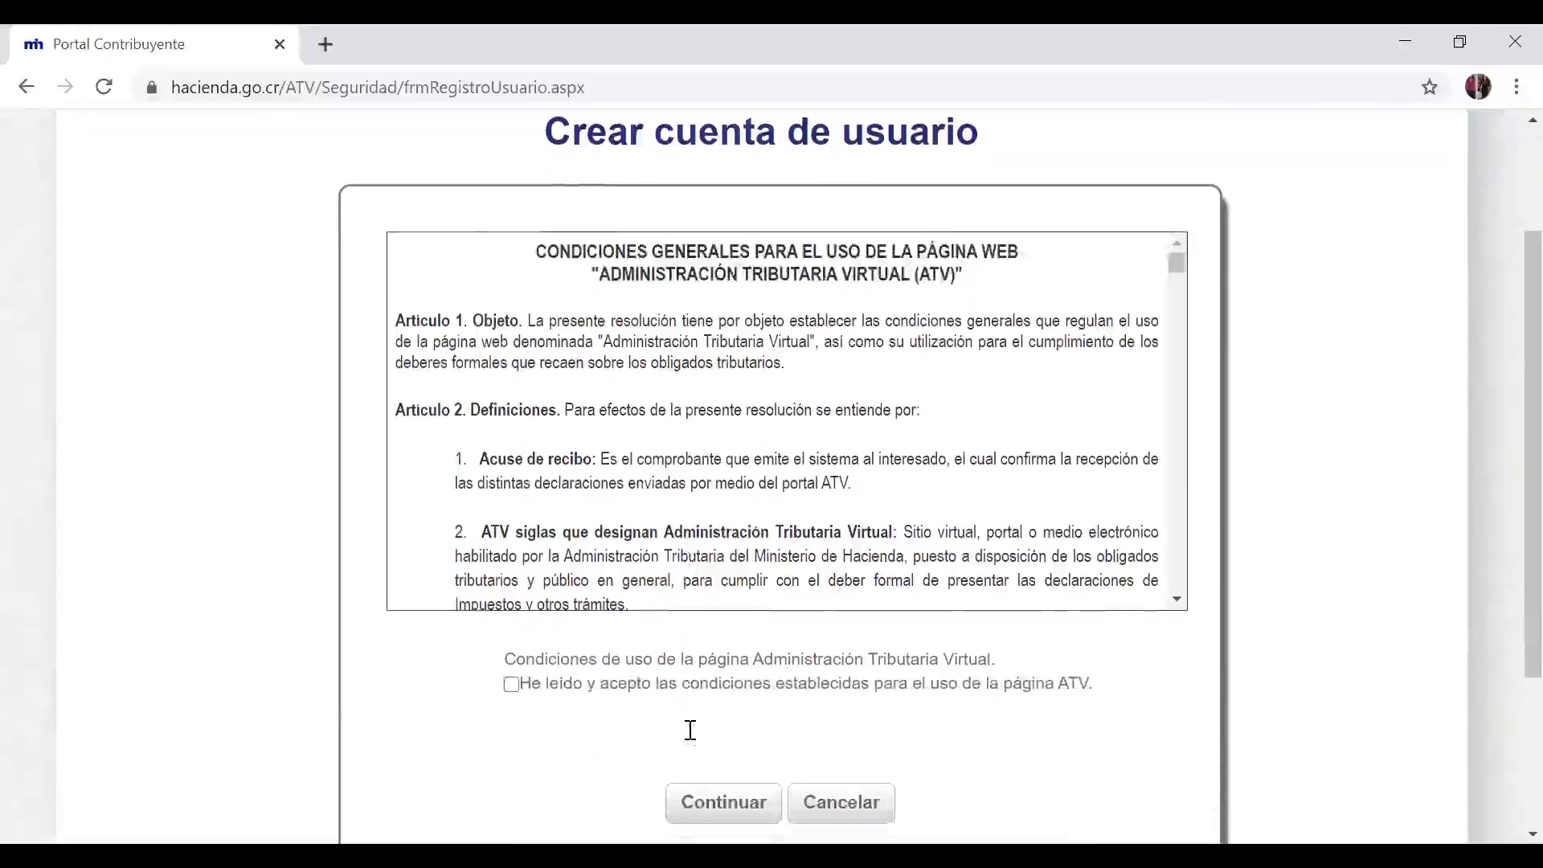
scroll(689, 729, down, 15)
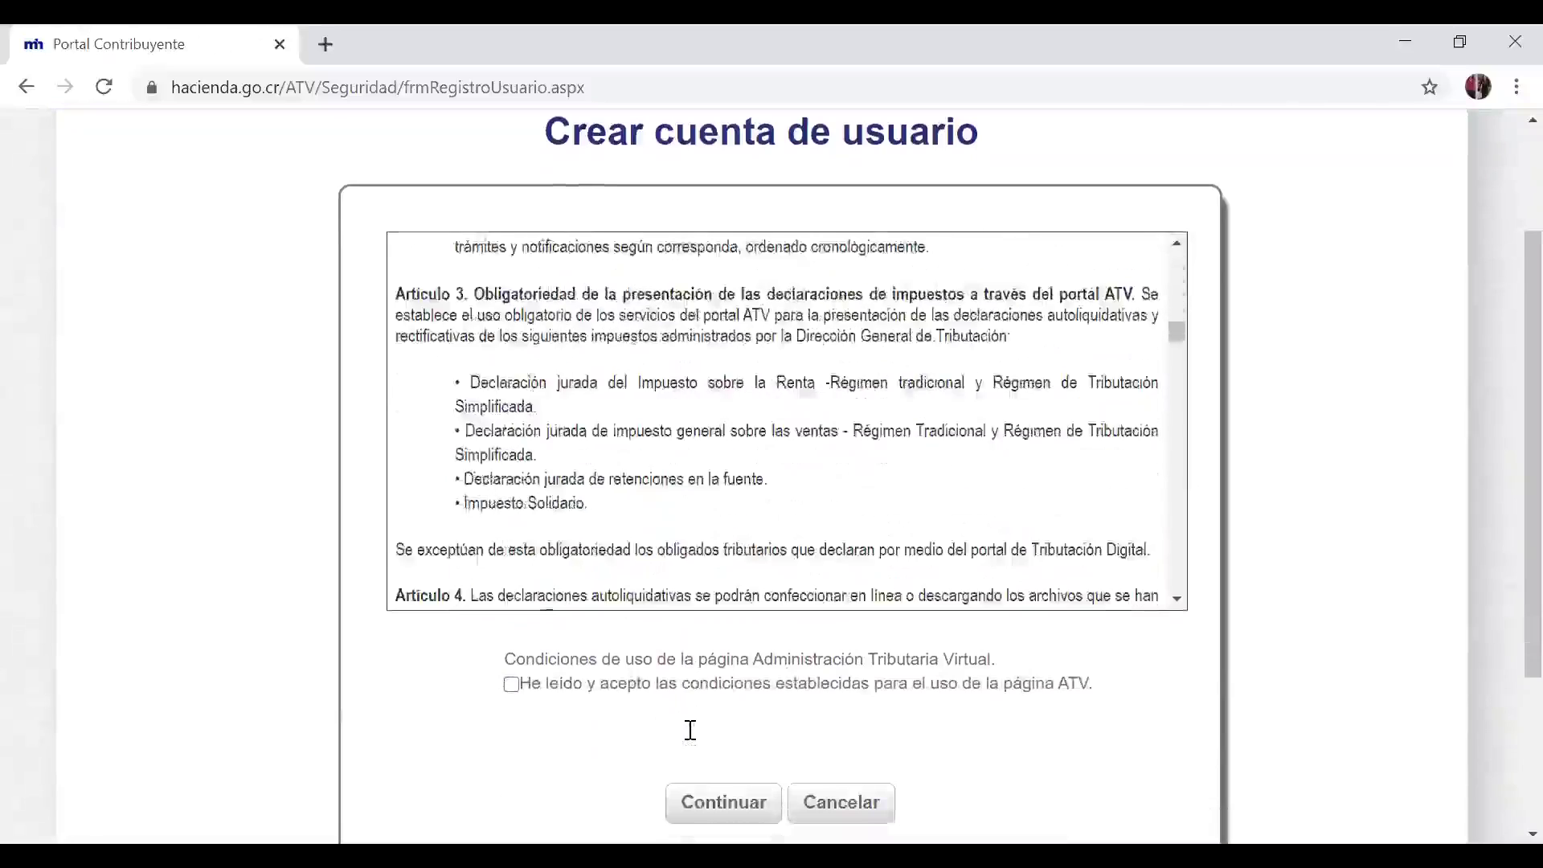
scroll(689, 730, down, 15)
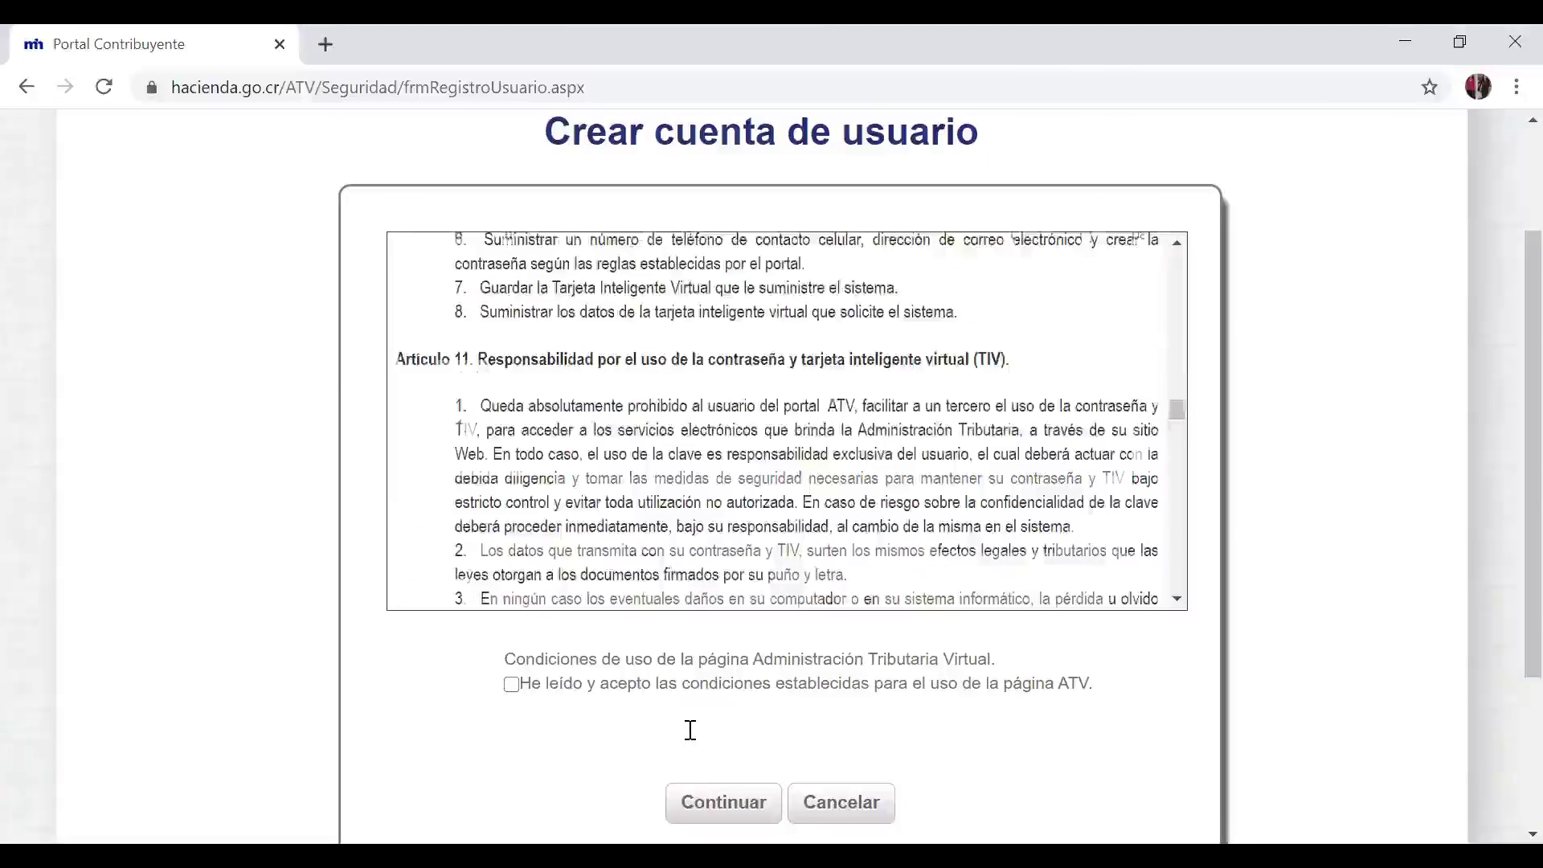
scroll(690, 730, down, 15)
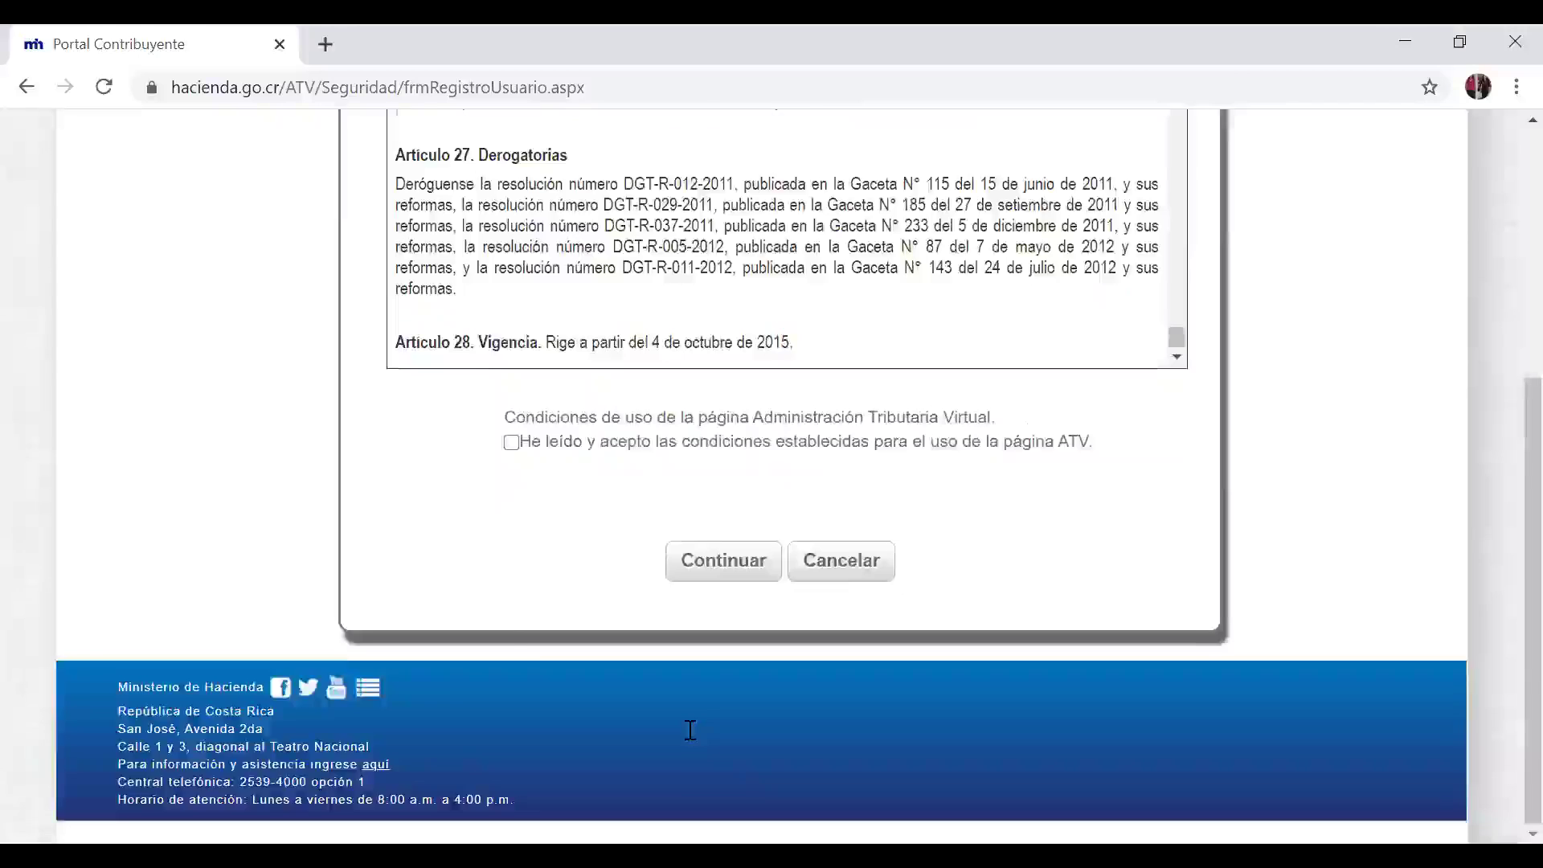
scroll(690, 730, up, 4)
scroll(689, 730, down, 1)
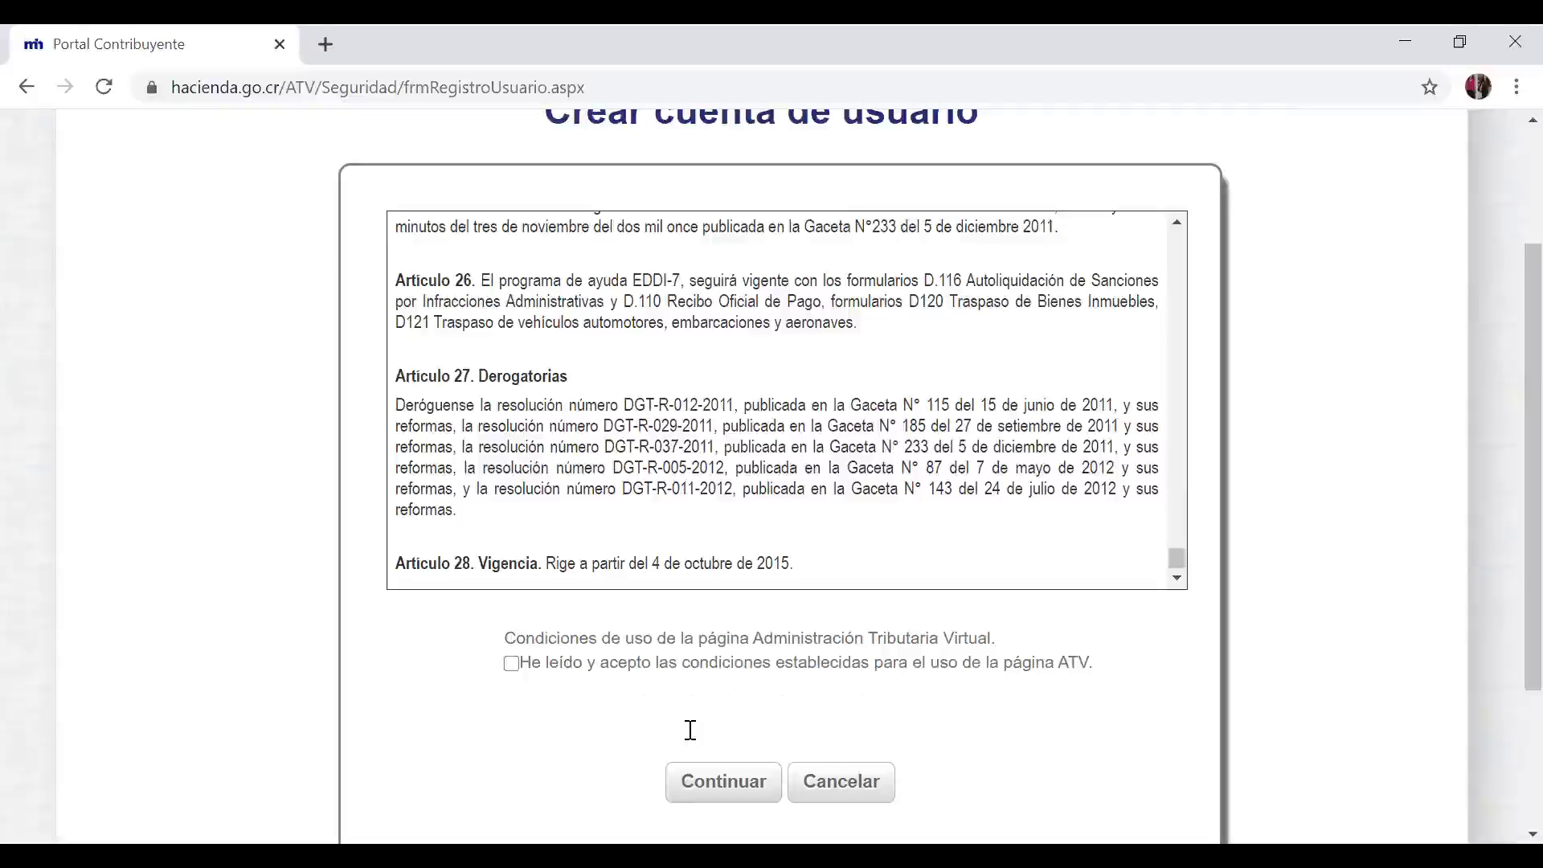
key(space)
scroll(690, 730, down, 5)
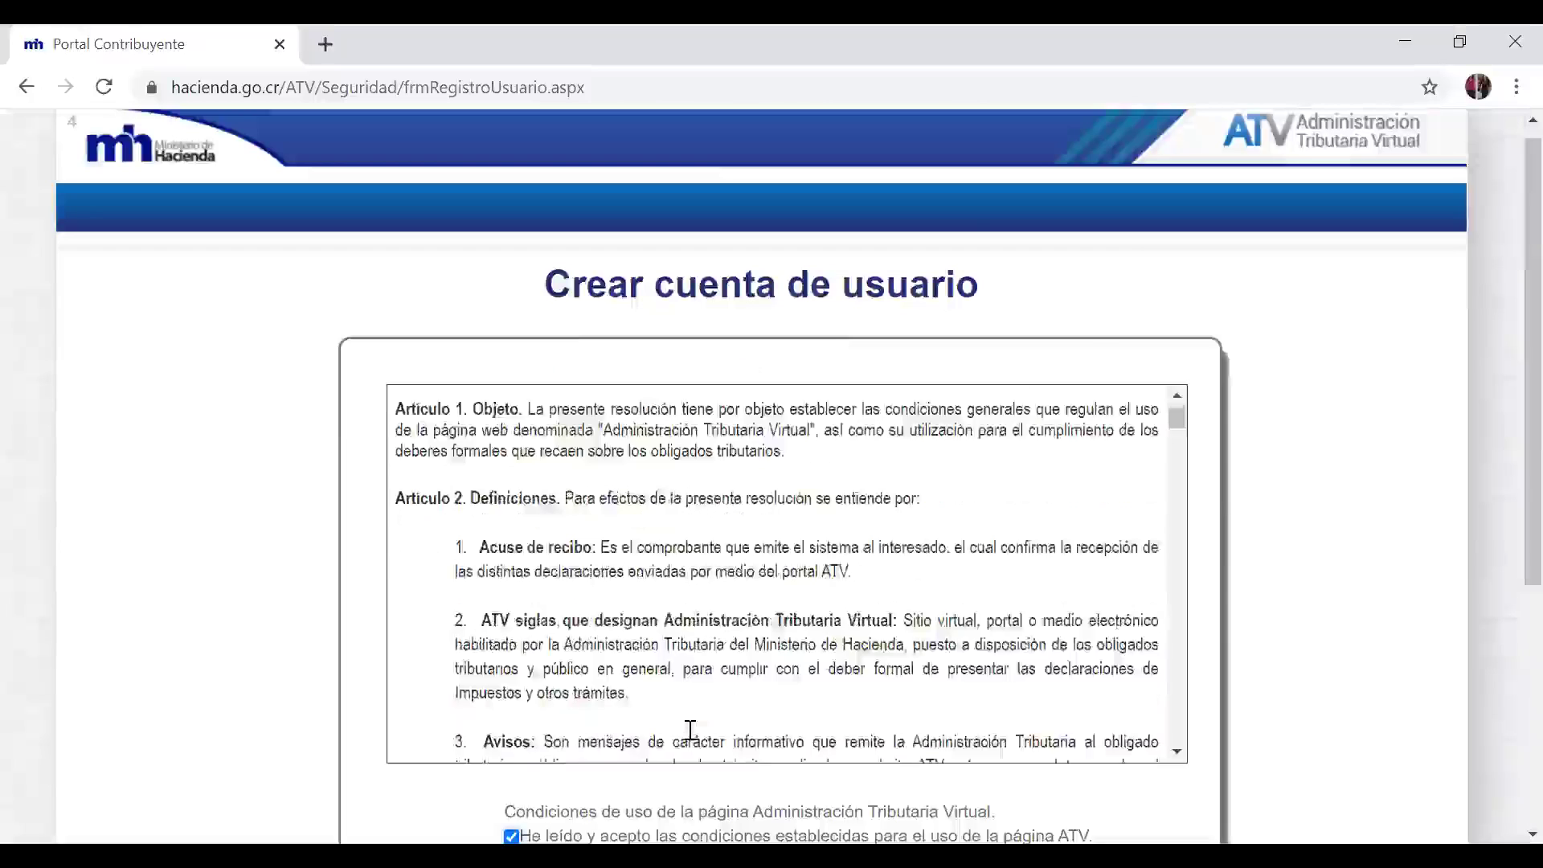
scroll(691, 729, down, 5)
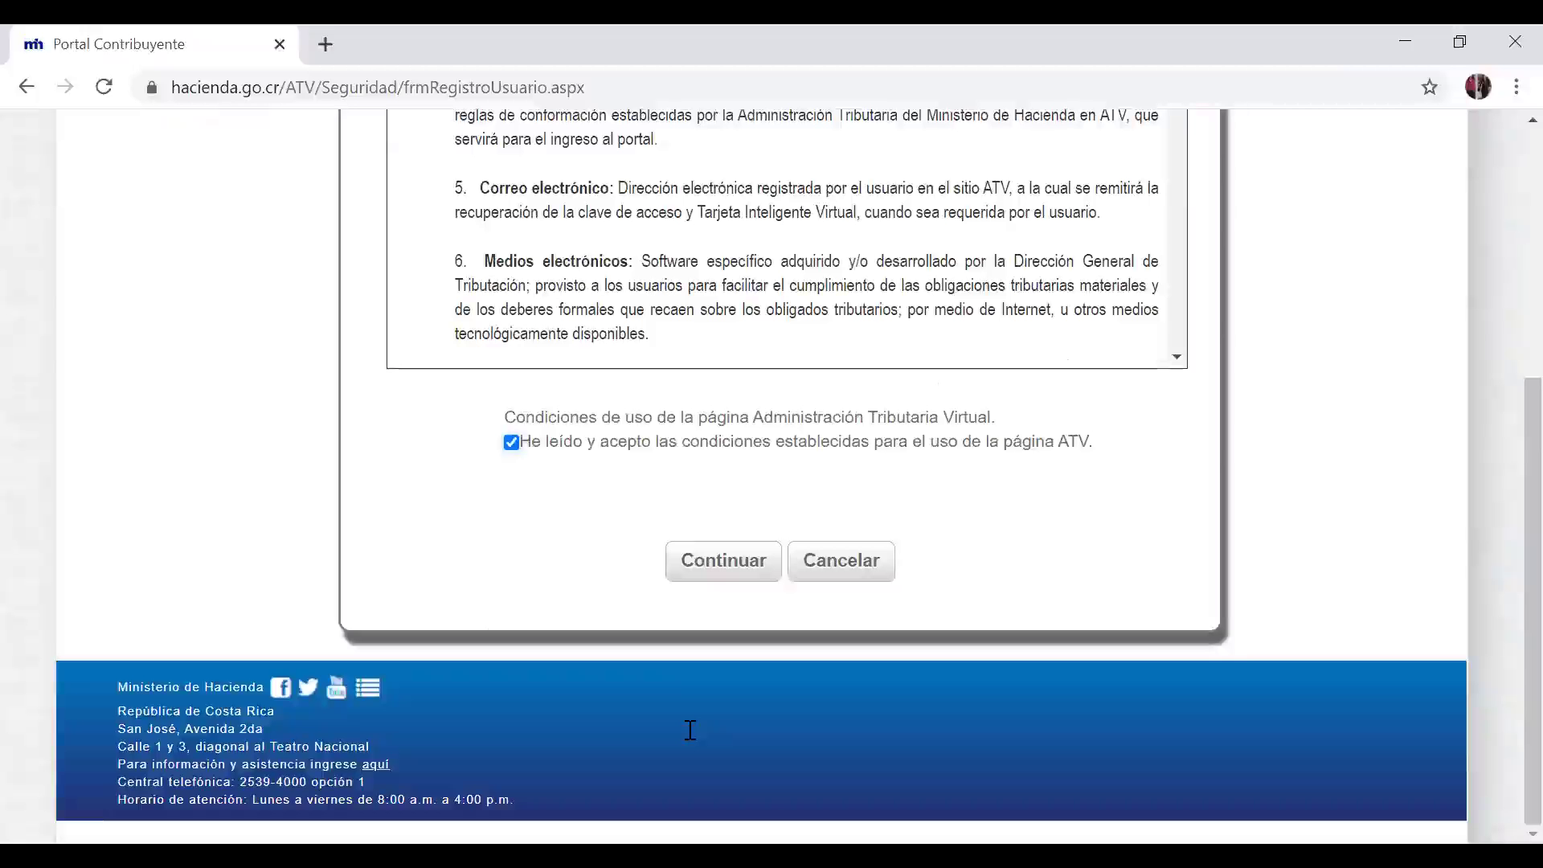
key(Return)
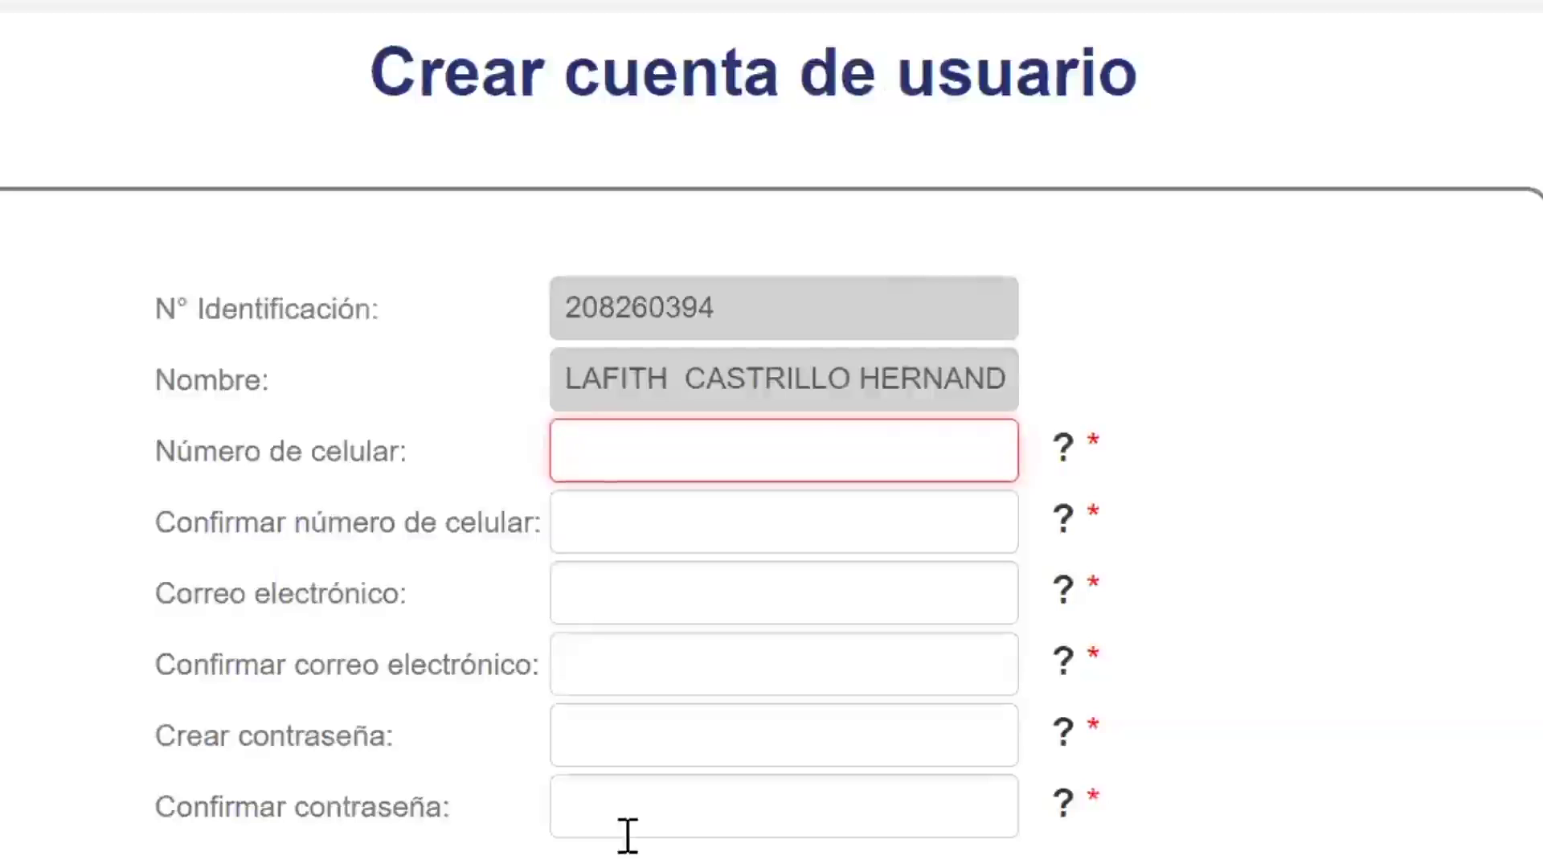
Step: Enter the mobile number and repeat it in the confirmation field
text(86)
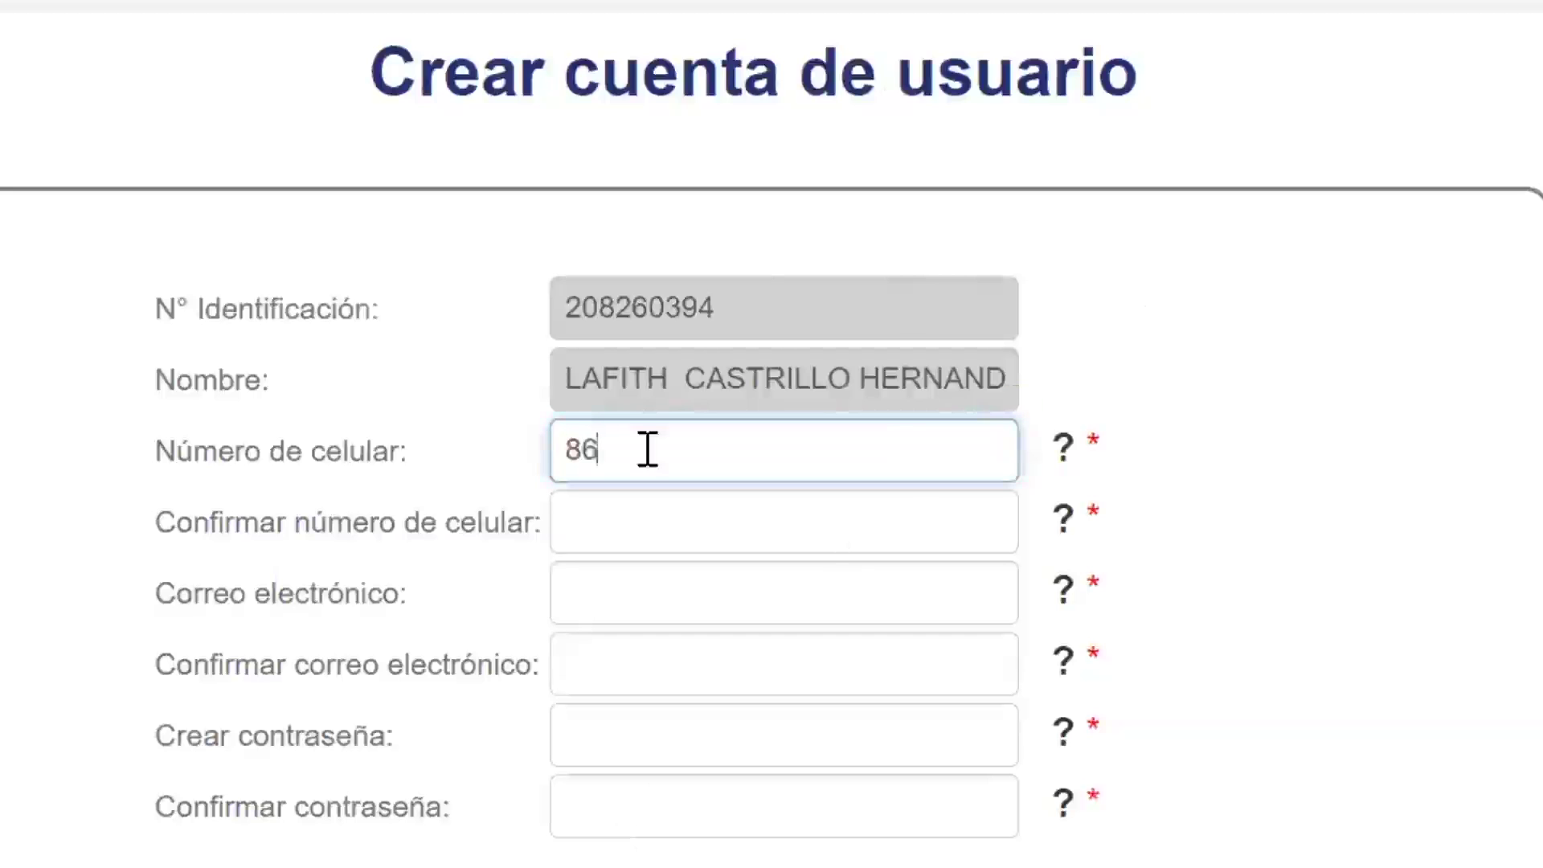
text(260537)
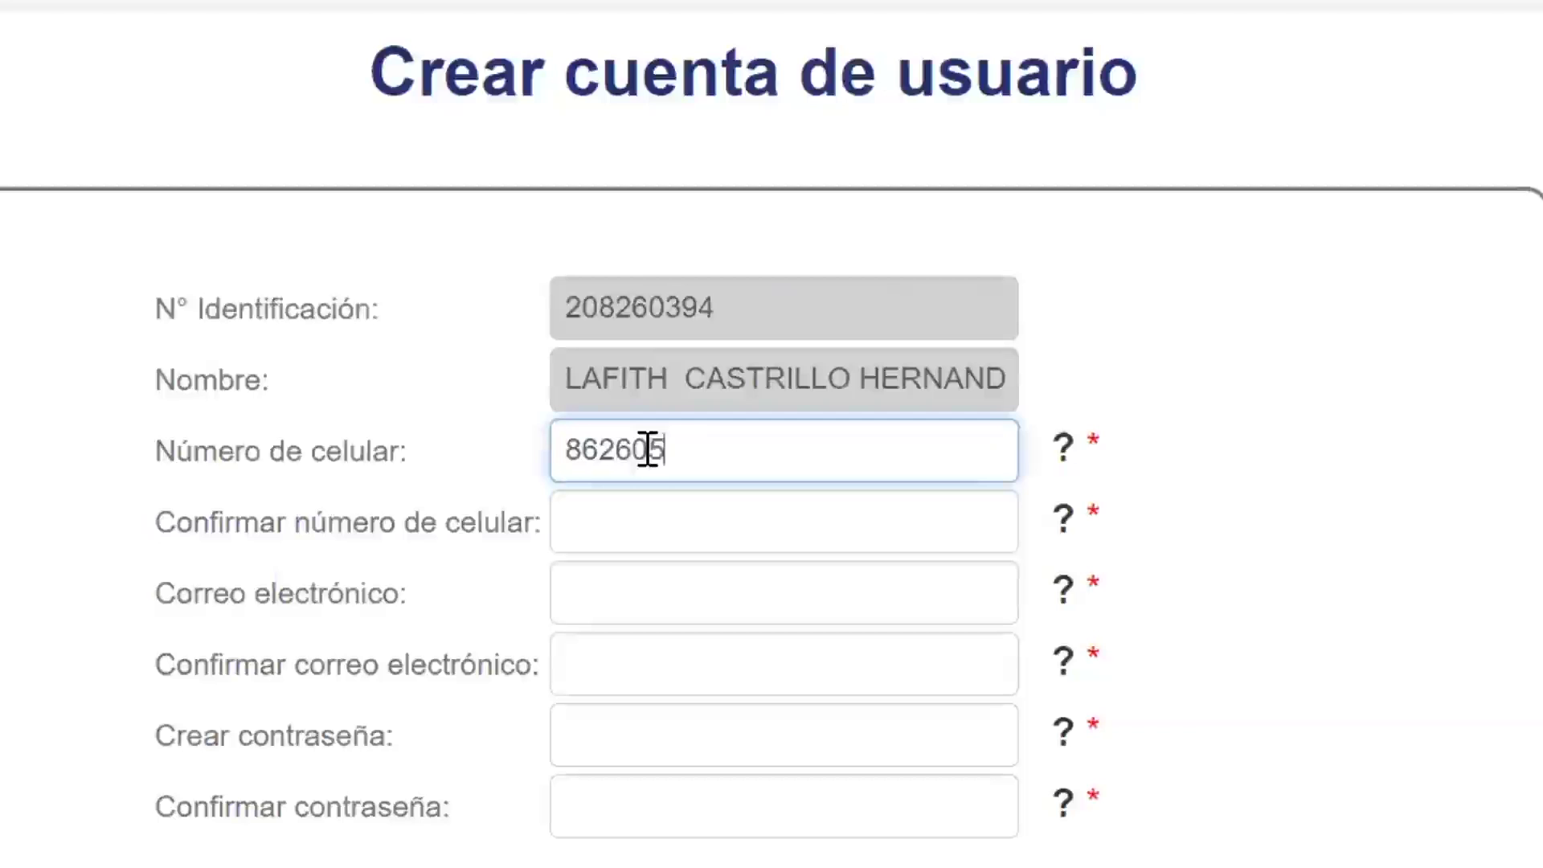
click(630, 523)
text(86260537)
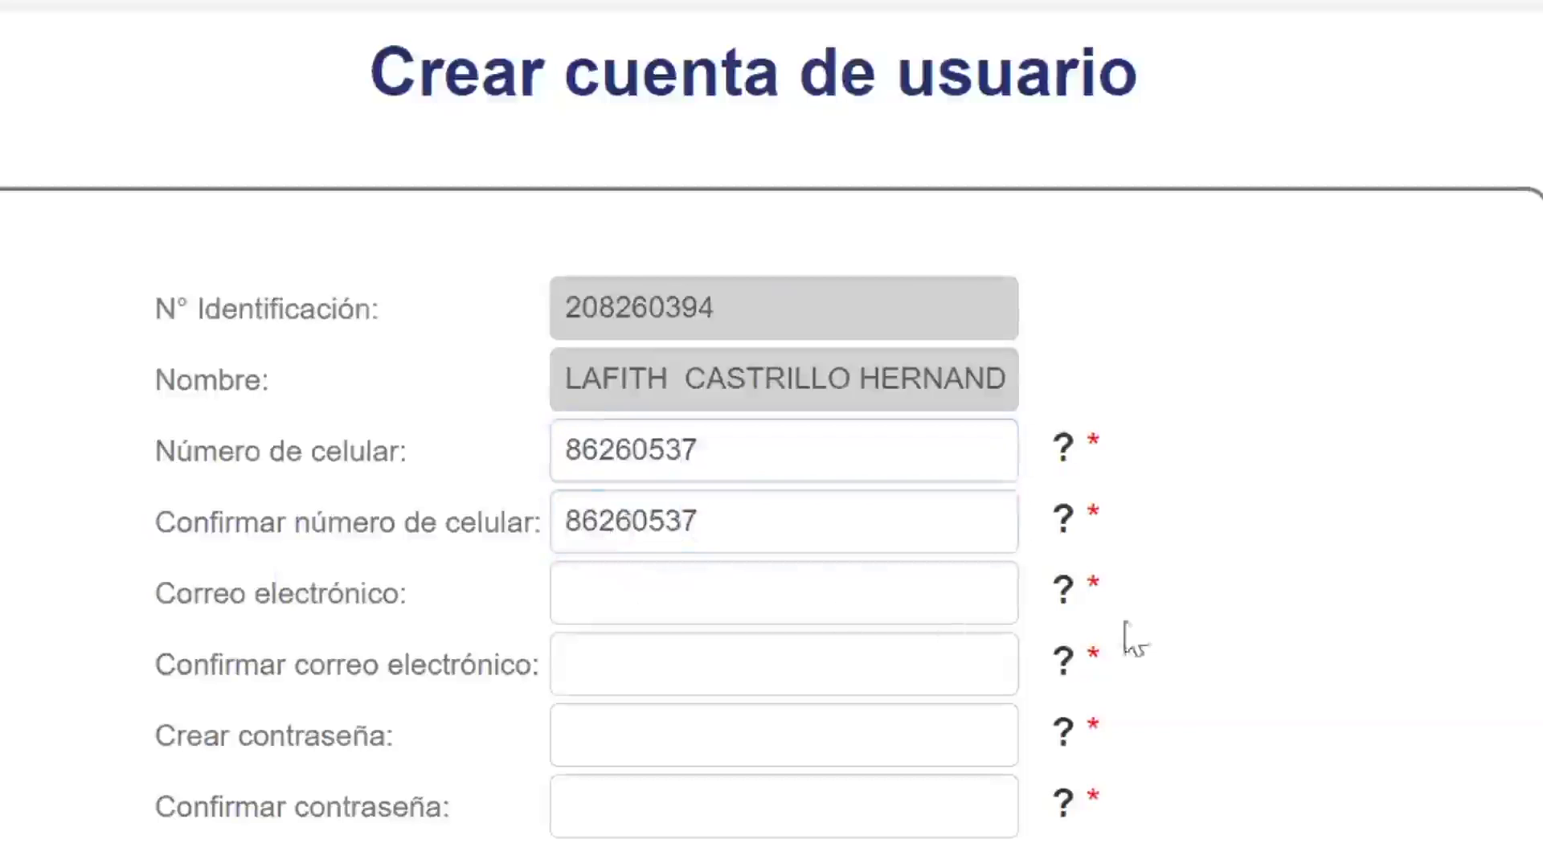
Step: Enter the e-mail address in the confirmation field so both e-mail fields match
click(596, 608)
click(596, 671)
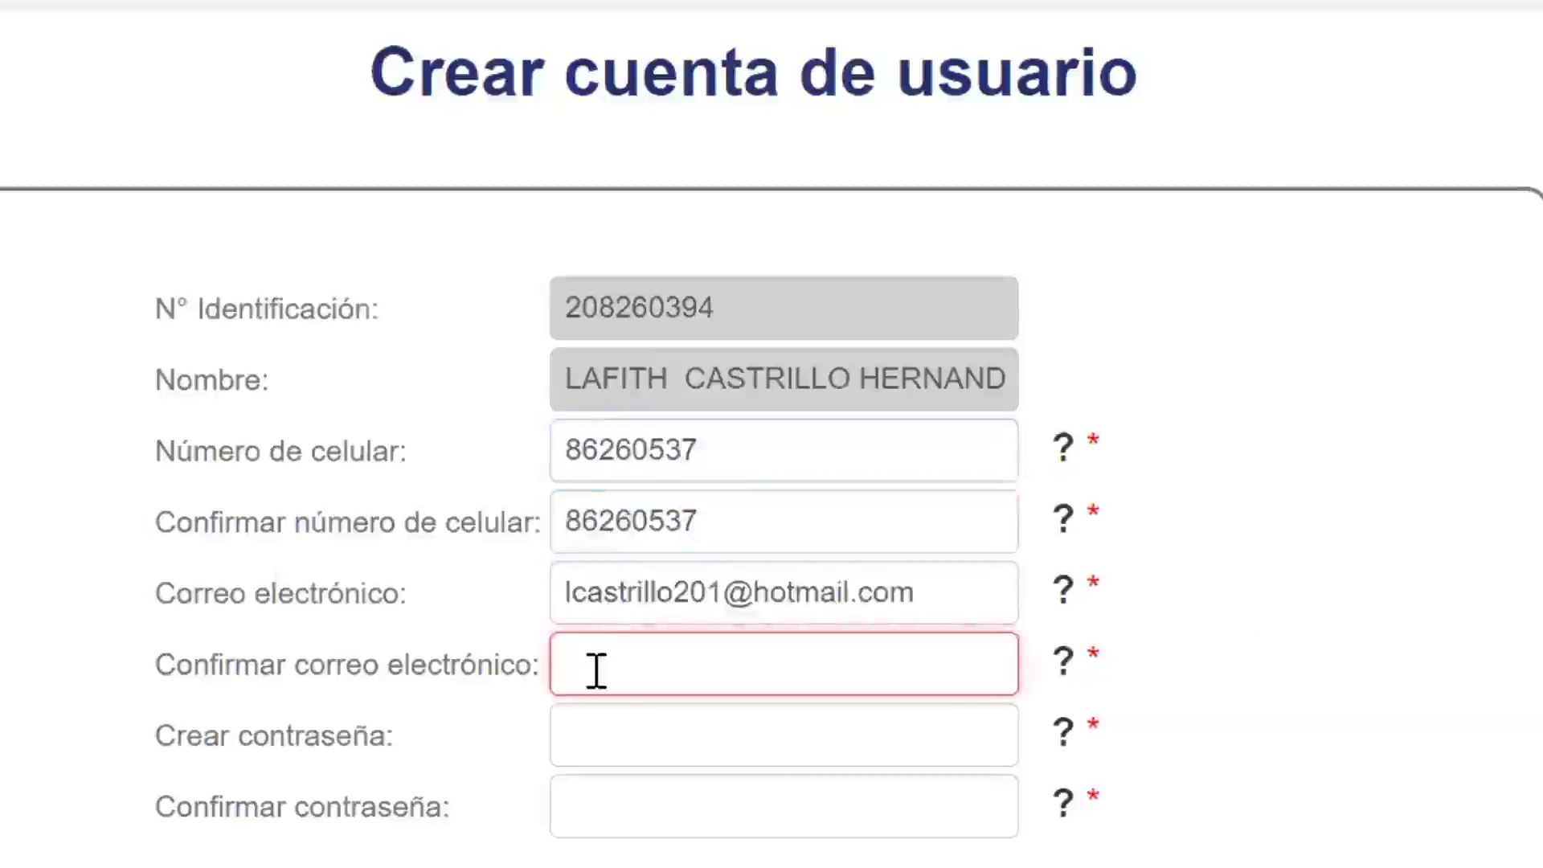
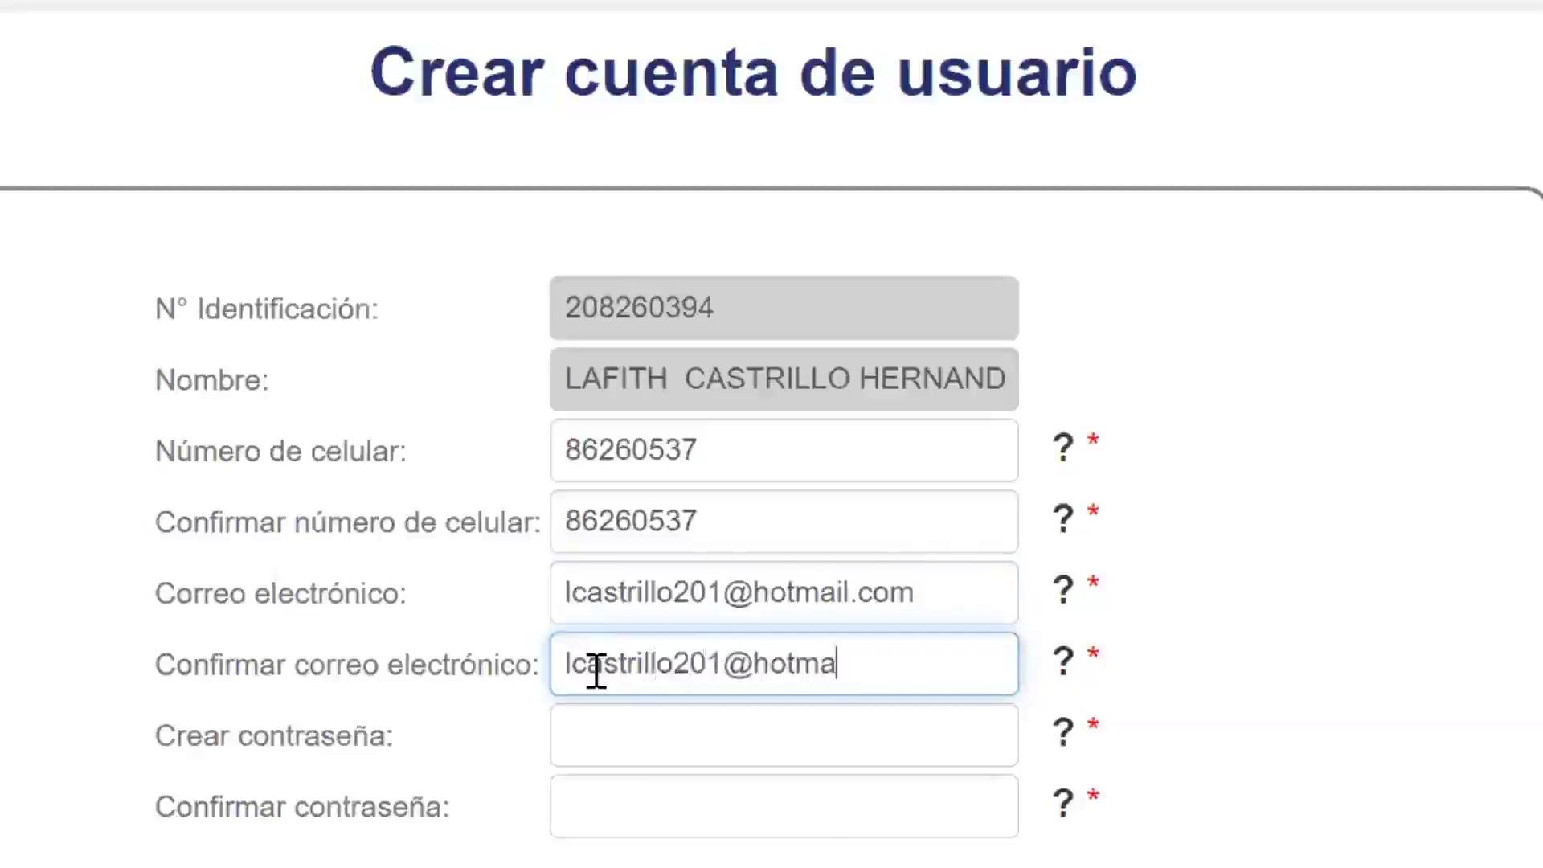
click(602, 705)
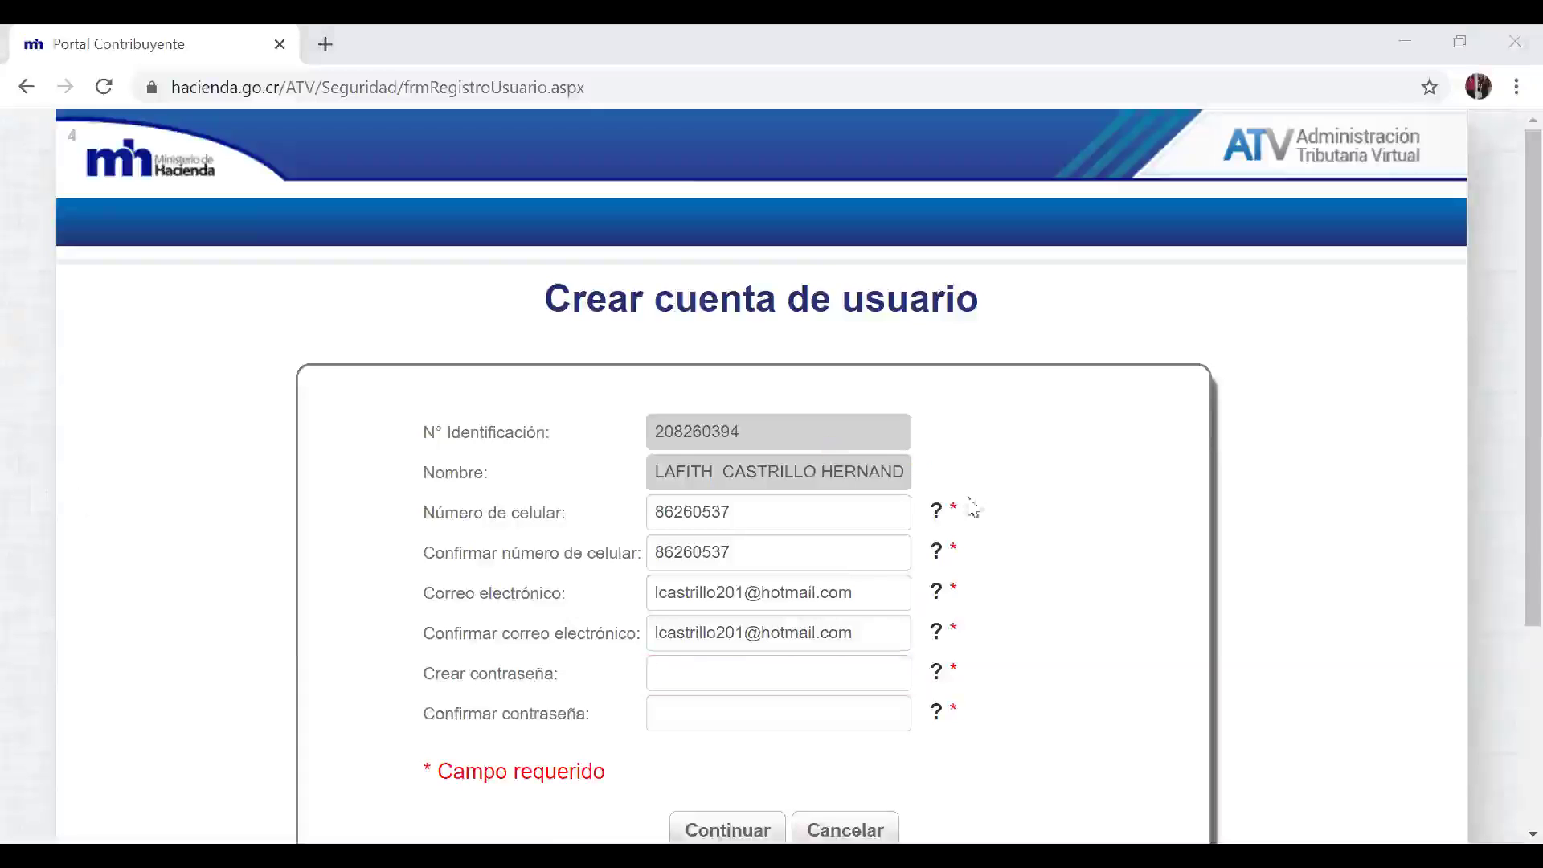
Step: Enter and confirm the new account password, then submit the account form
click(785, 682)
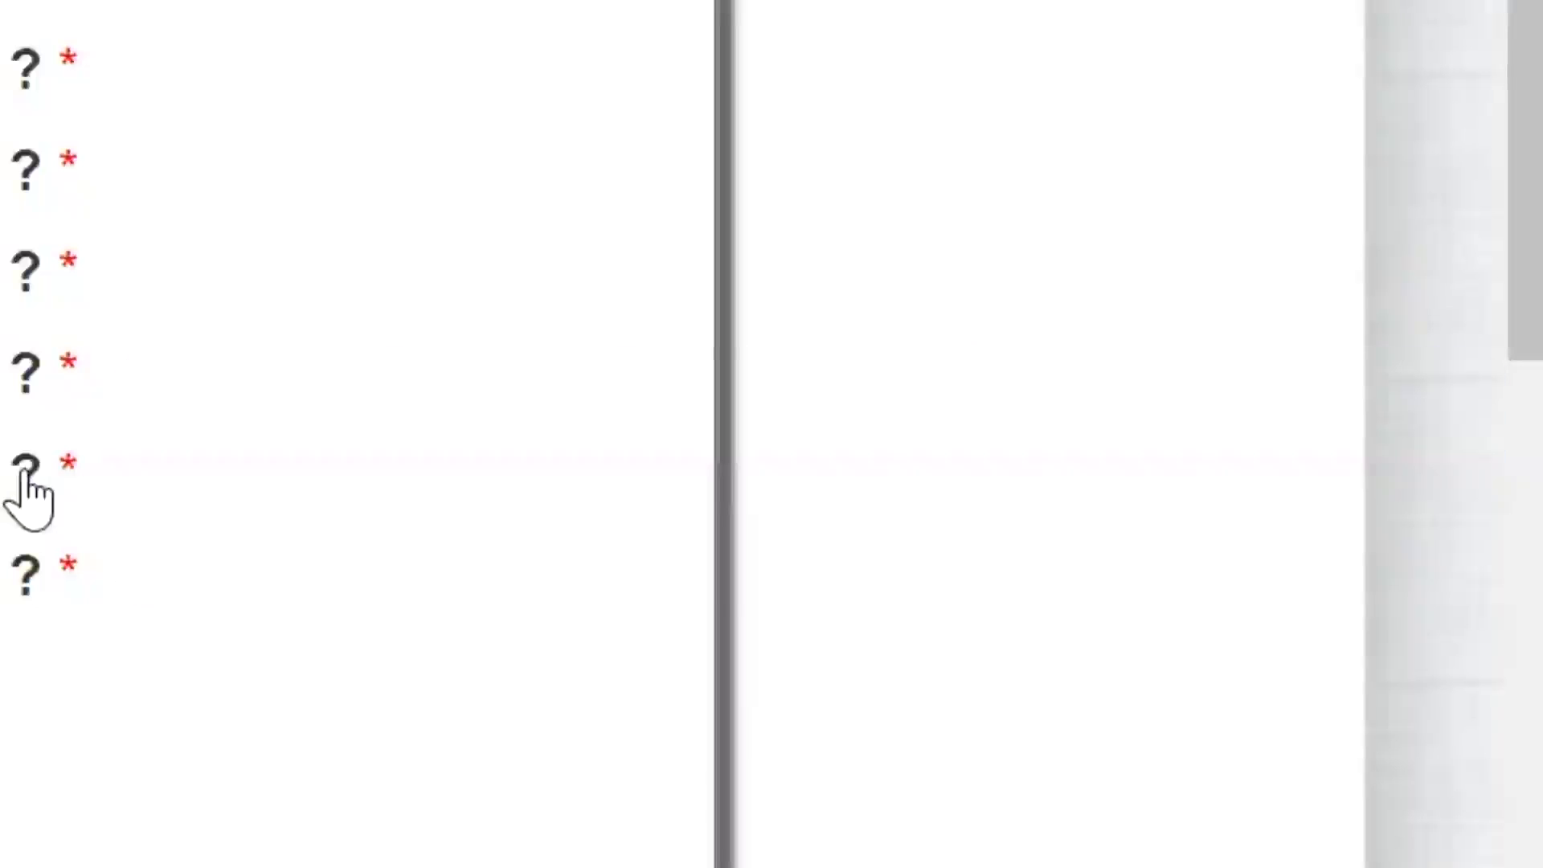
mouse_move(25, 474)
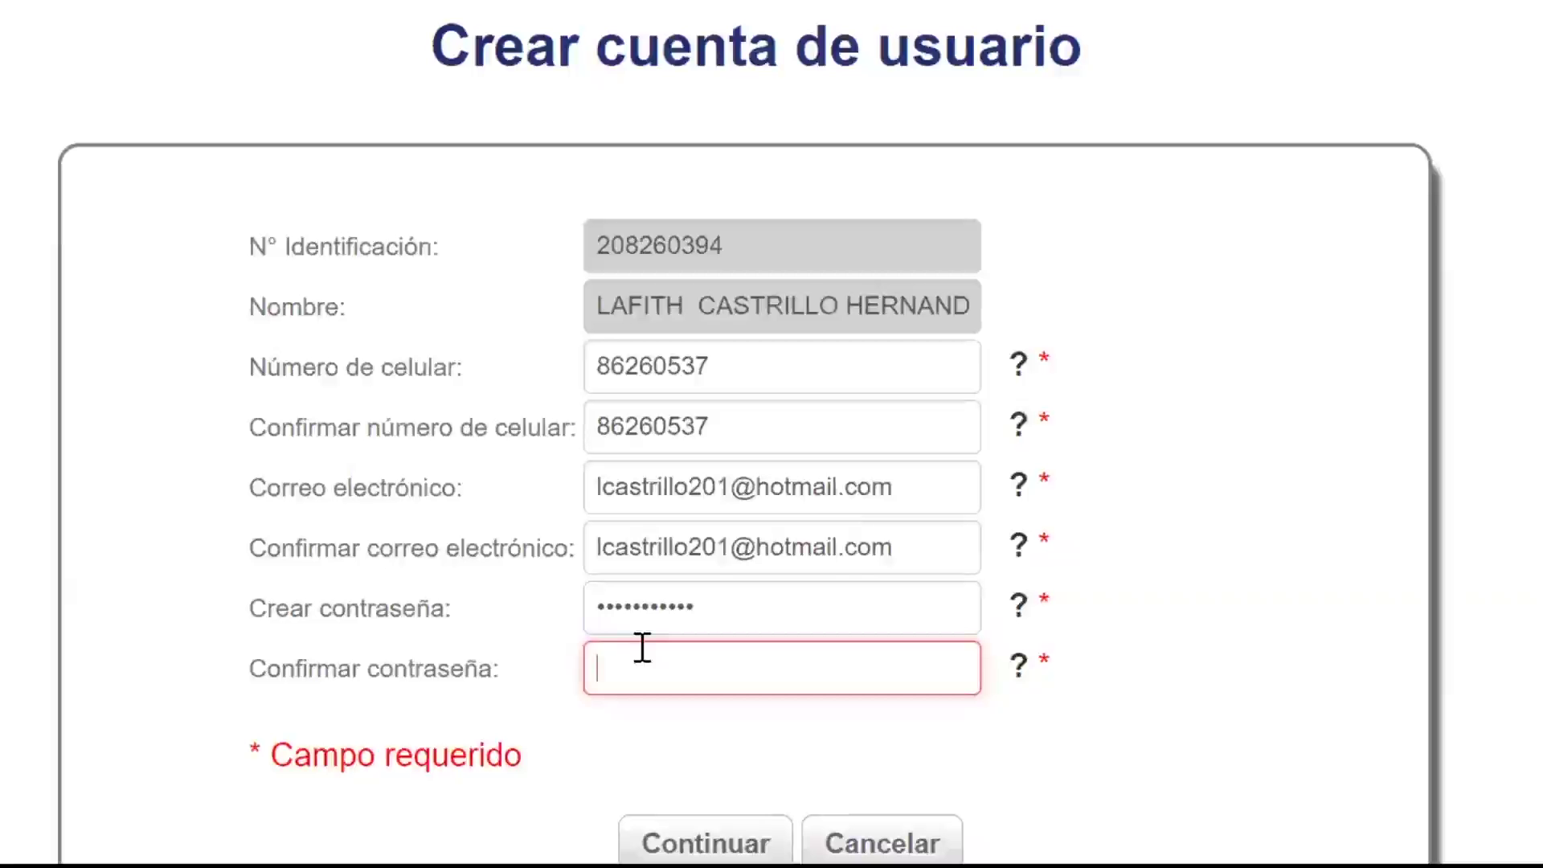
text(***)
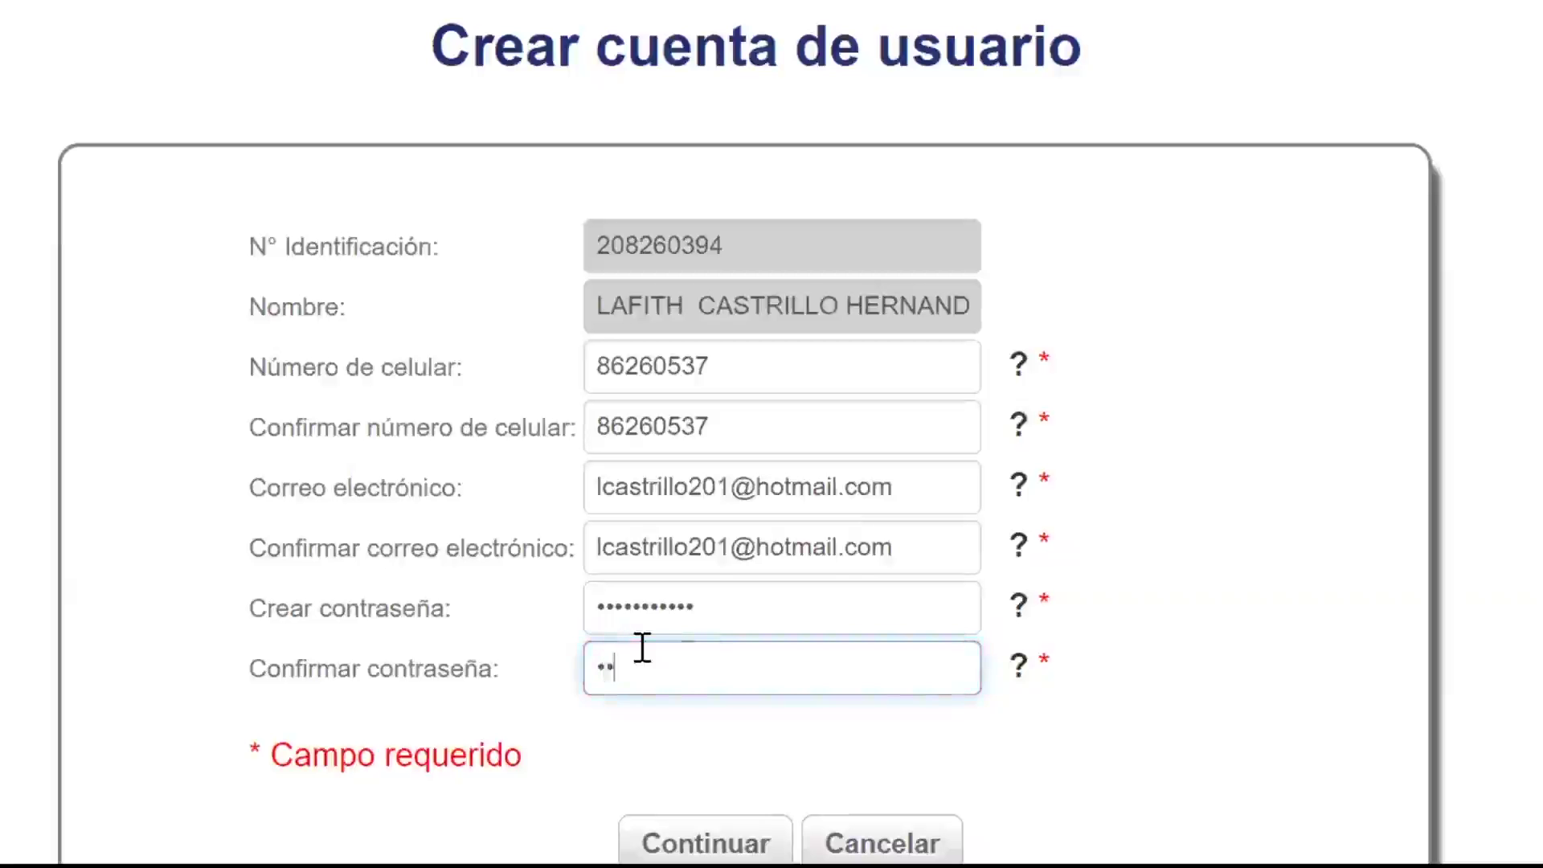
text(*********)
click(718, 838)
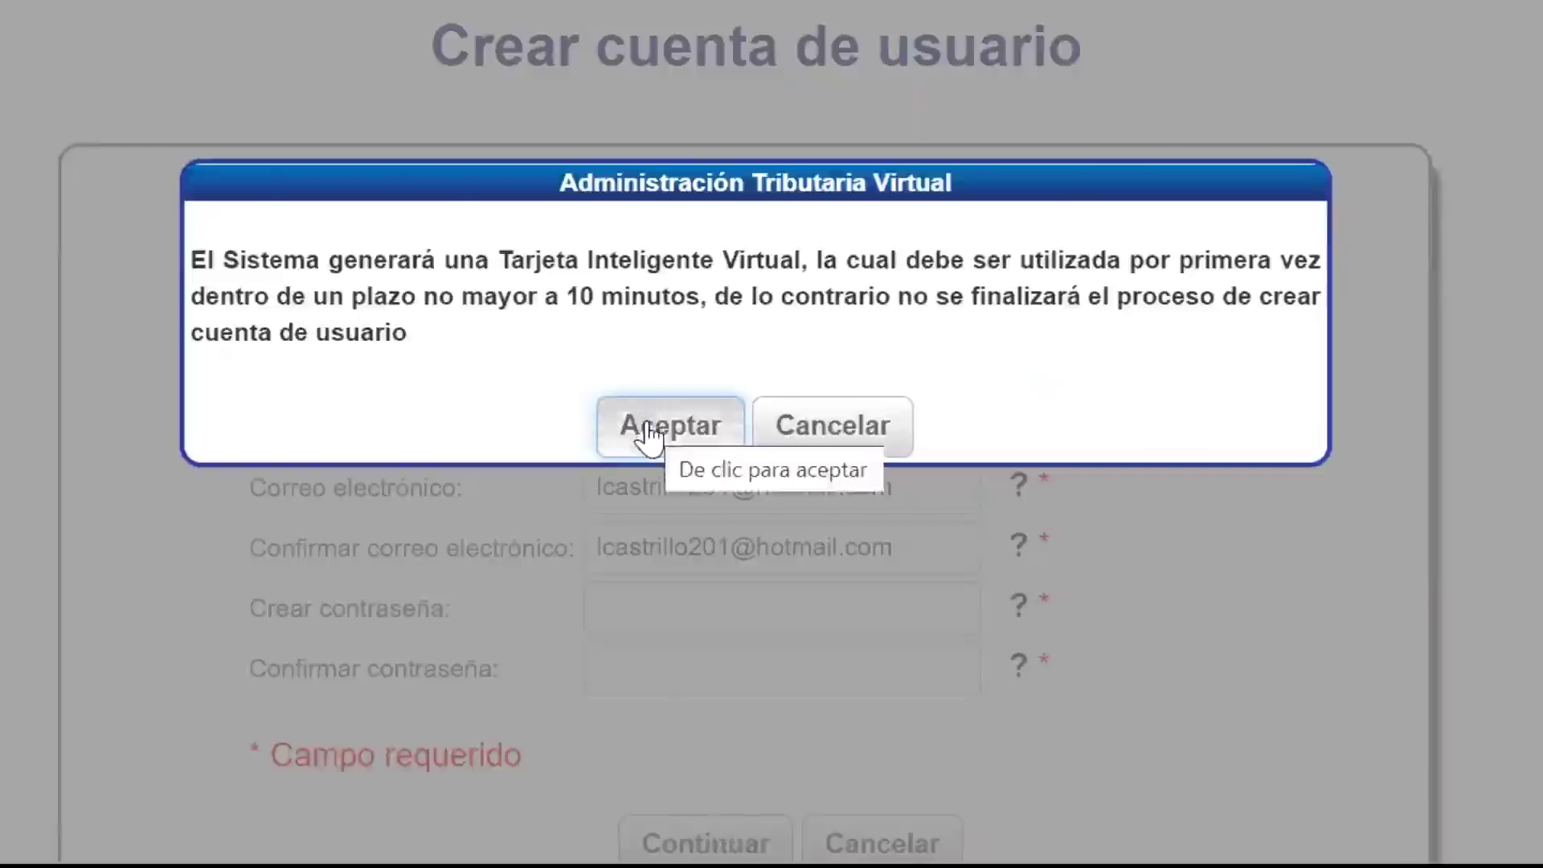
Step: Accept the notice and save the Tarjeta Inteligente Virtual as a PDF
click(647, 432)
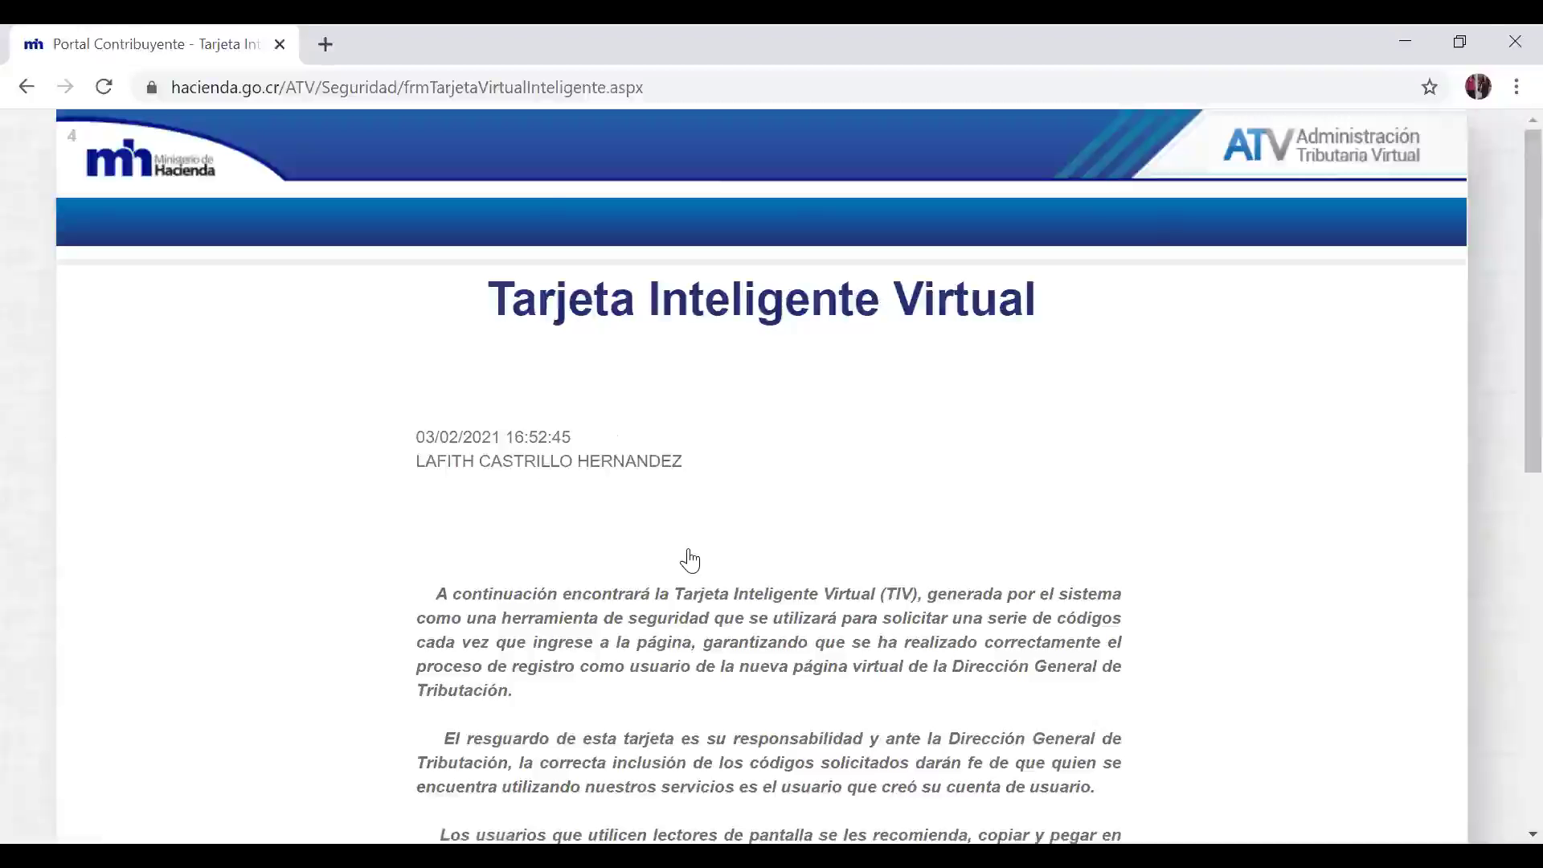
scroll(690, 560, down, 6)
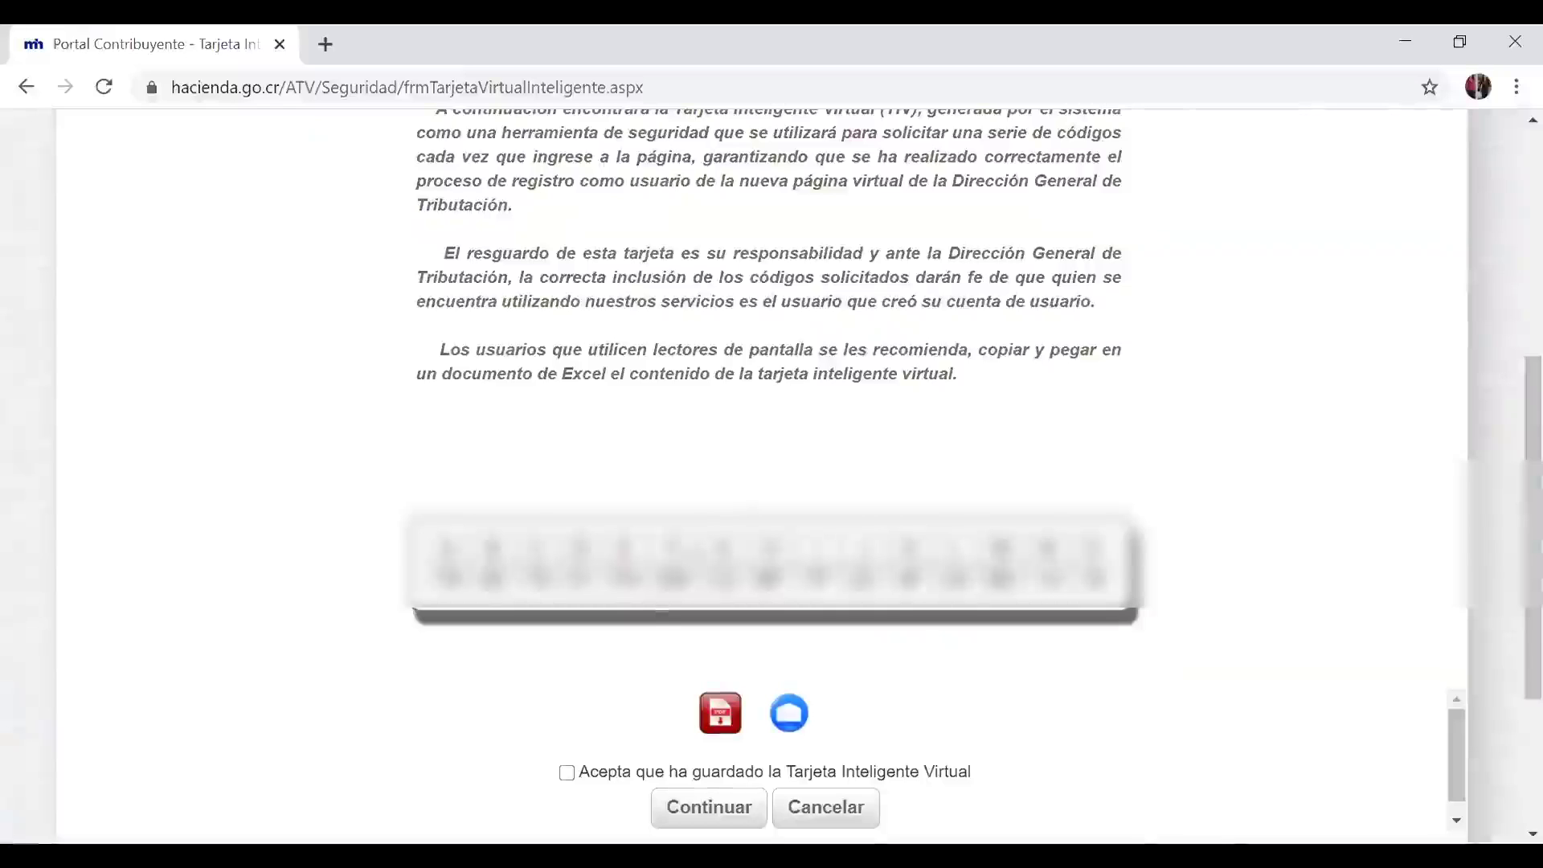
click(728, 730)
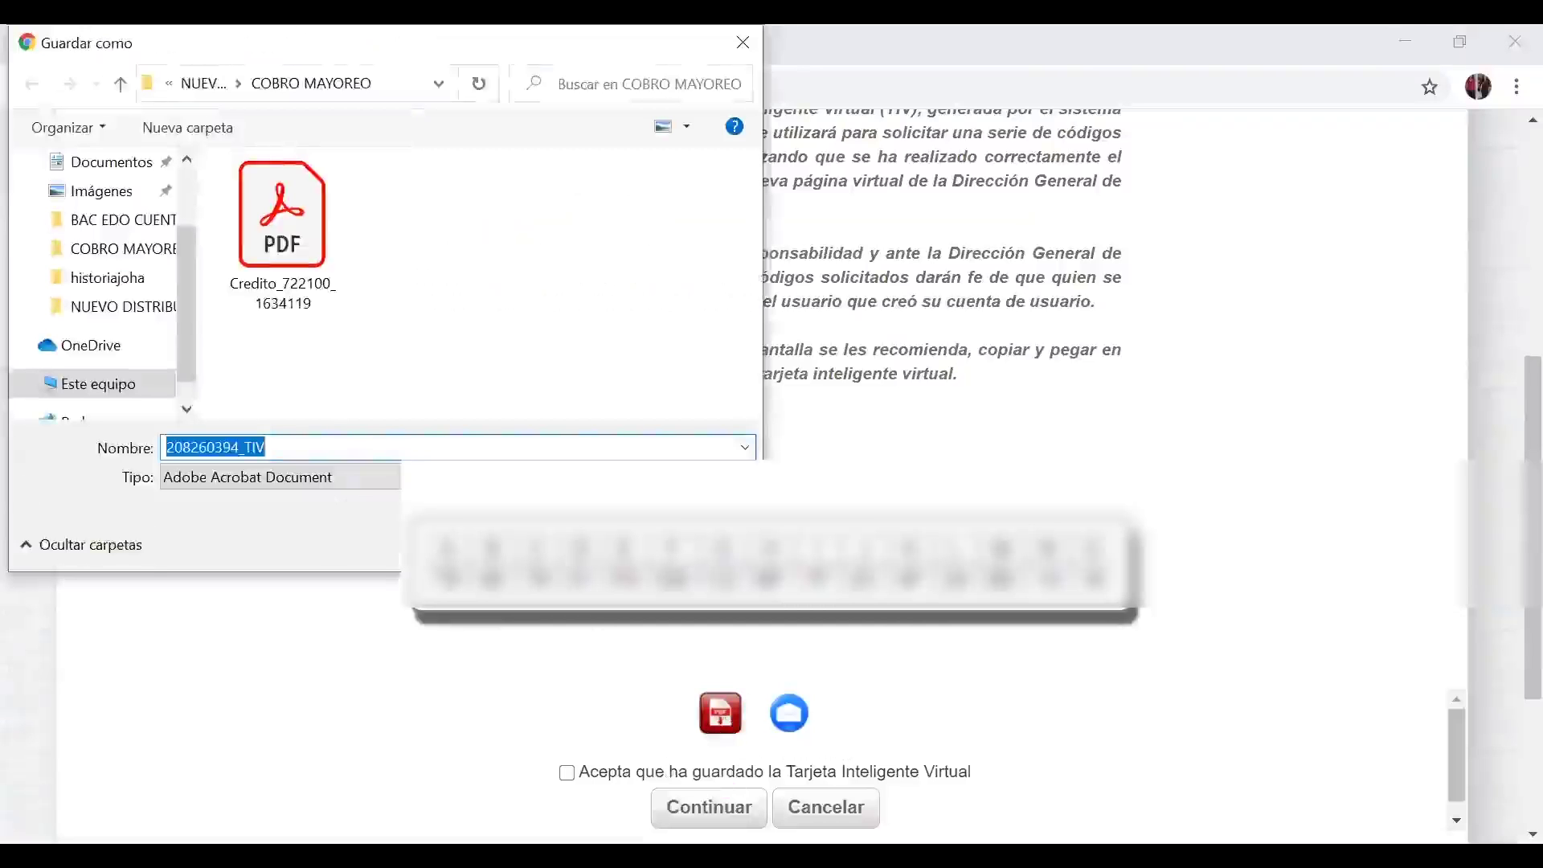
key(Return)
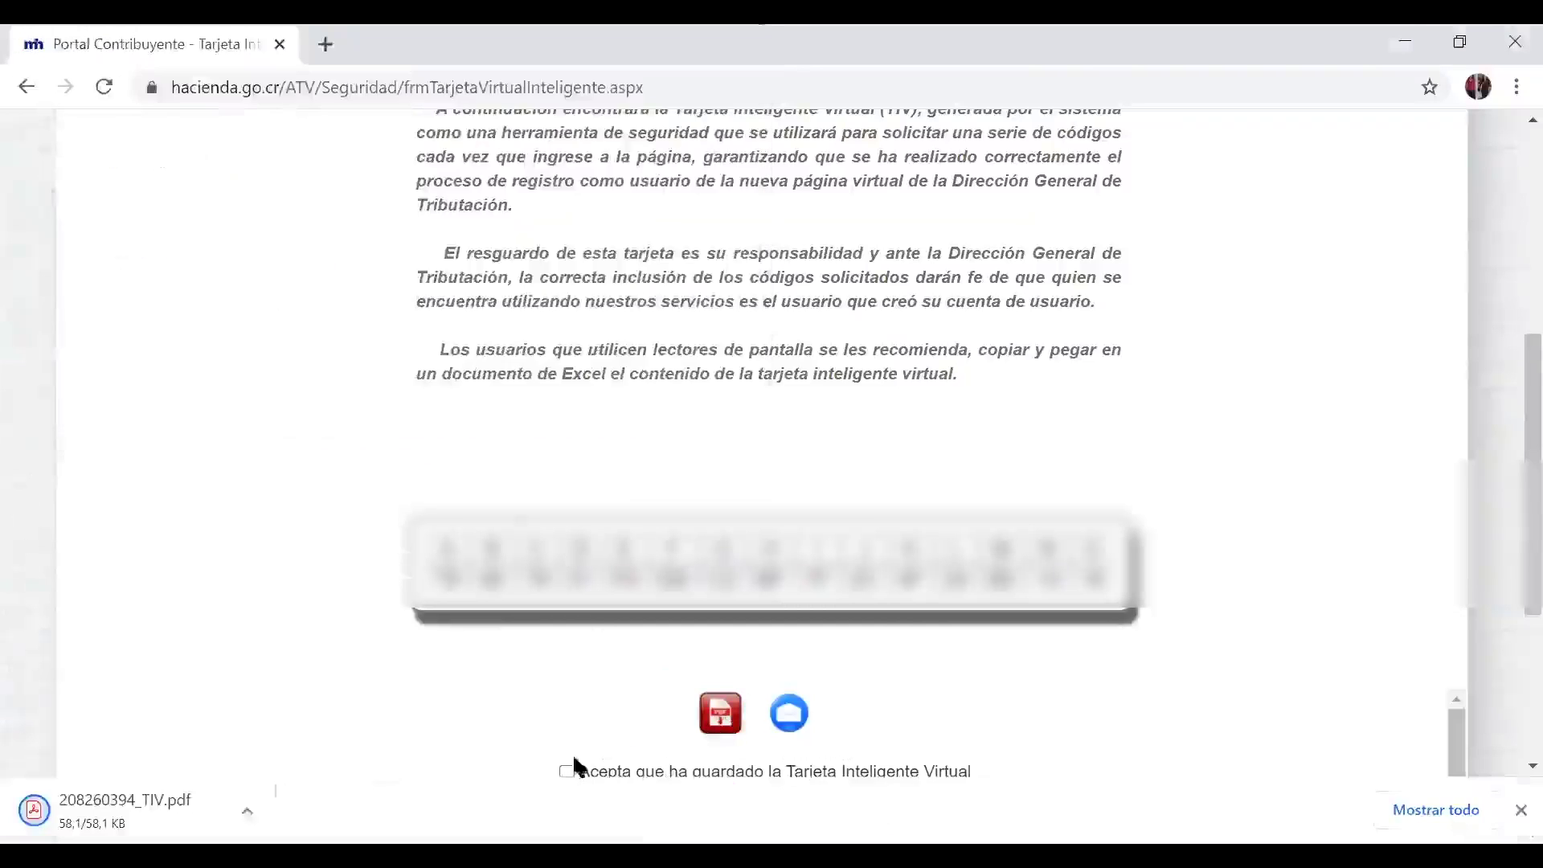
Step: Tick 'Acepta que ha guardado la Tarjeta Inteligente Virtual', close the downloads bar, and continue
click(567, 771)
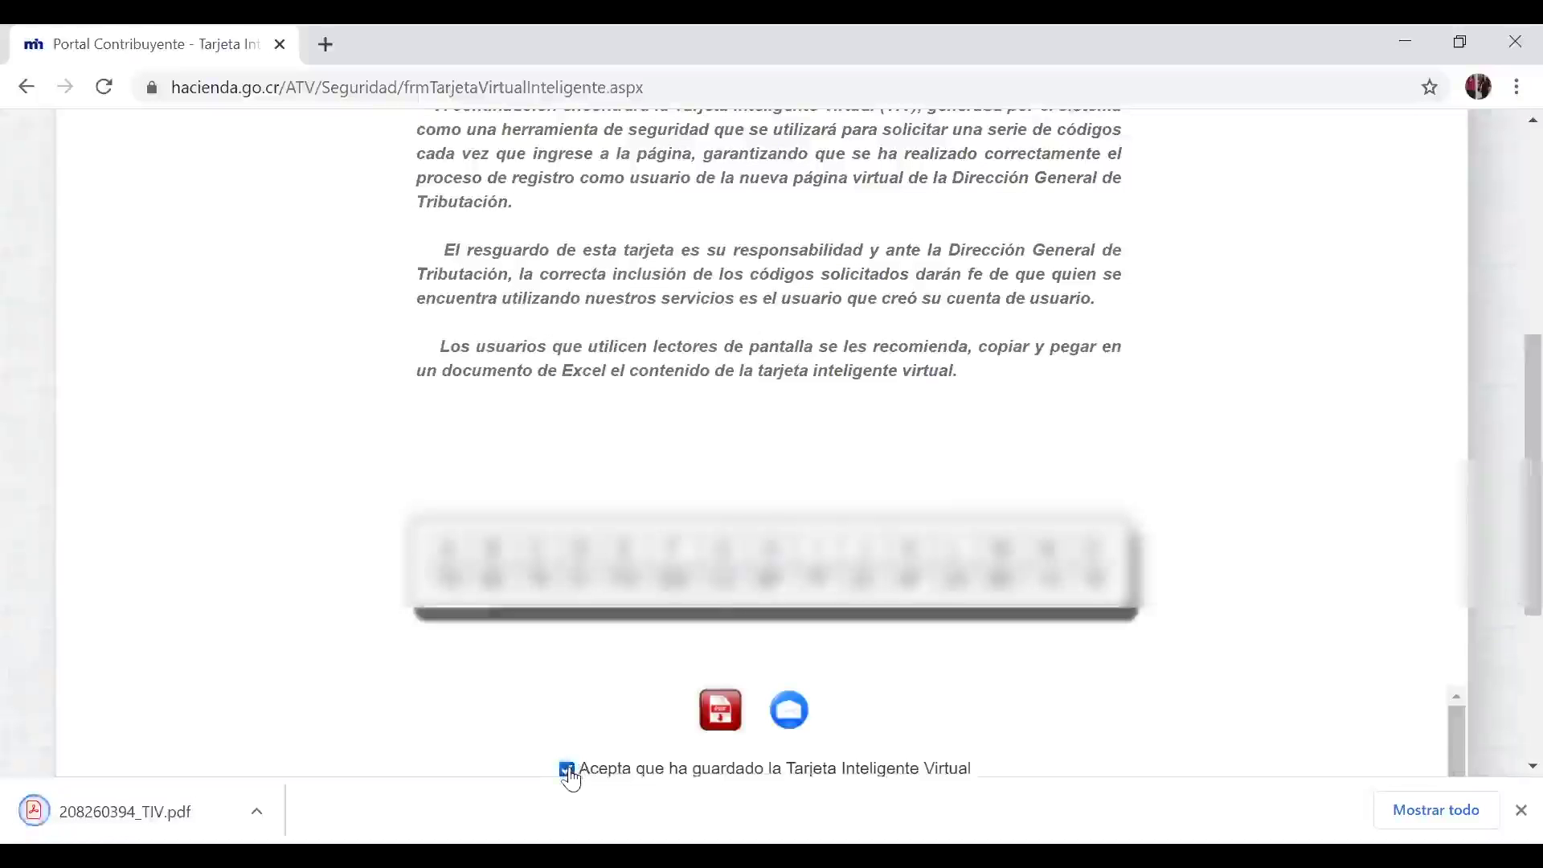
scroll(571, 777, down, 2)
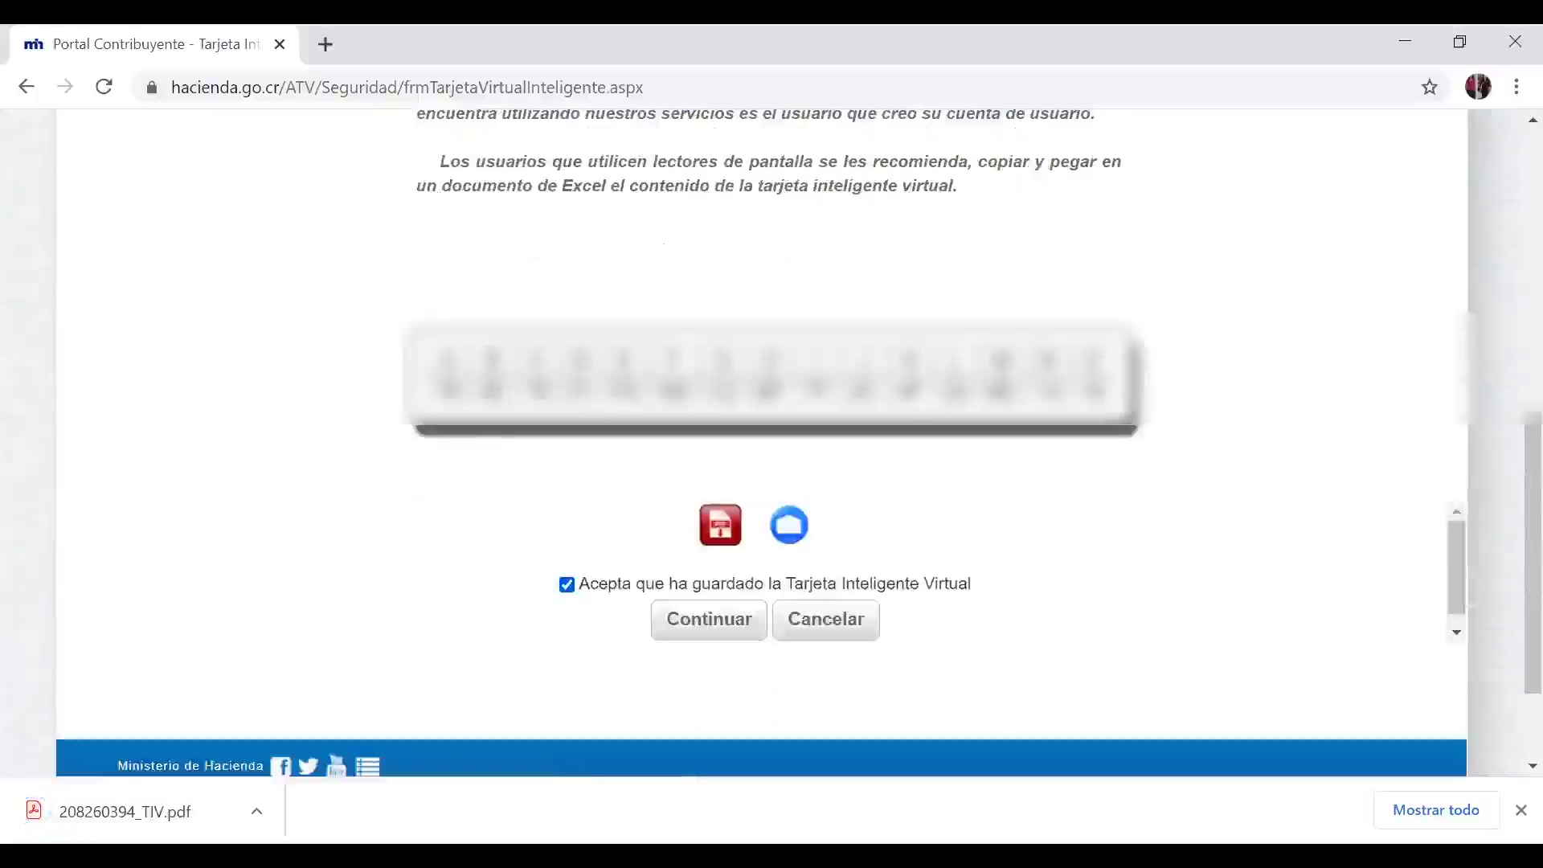
click(1516, 810)
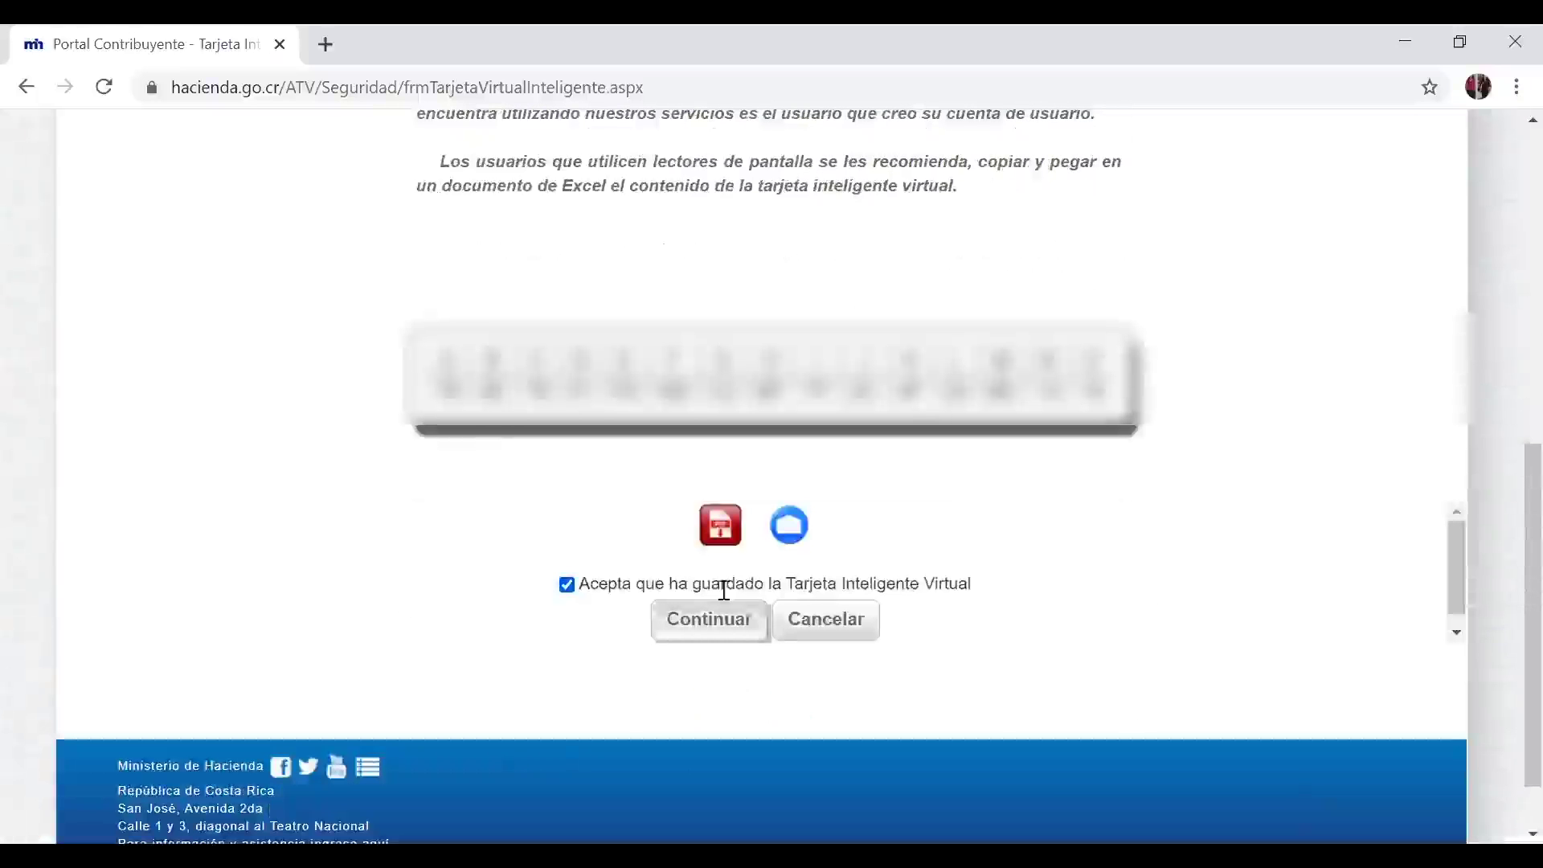
click(721, 631)
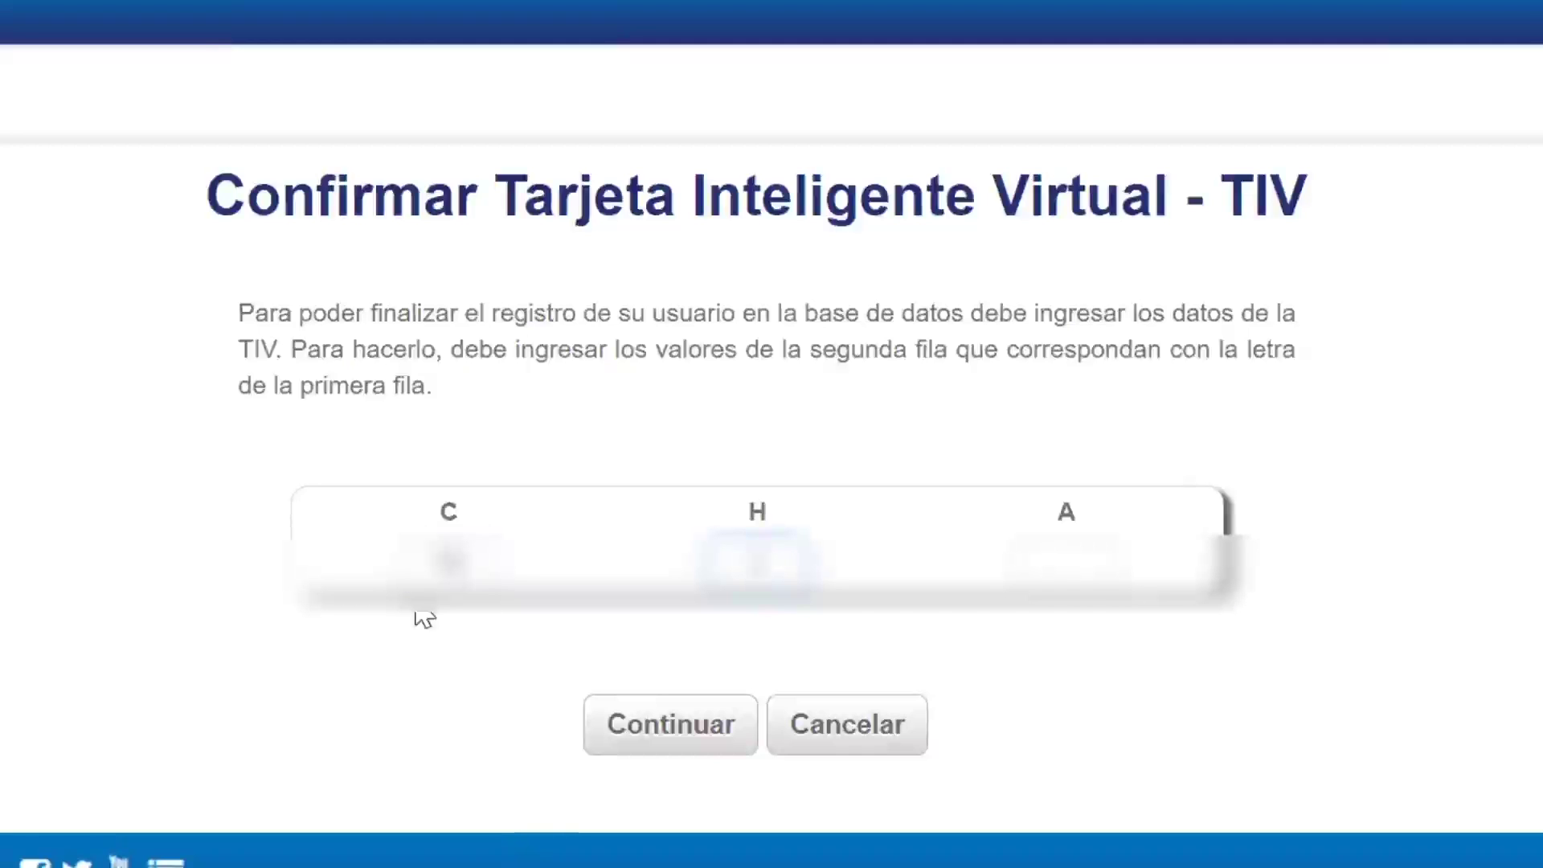
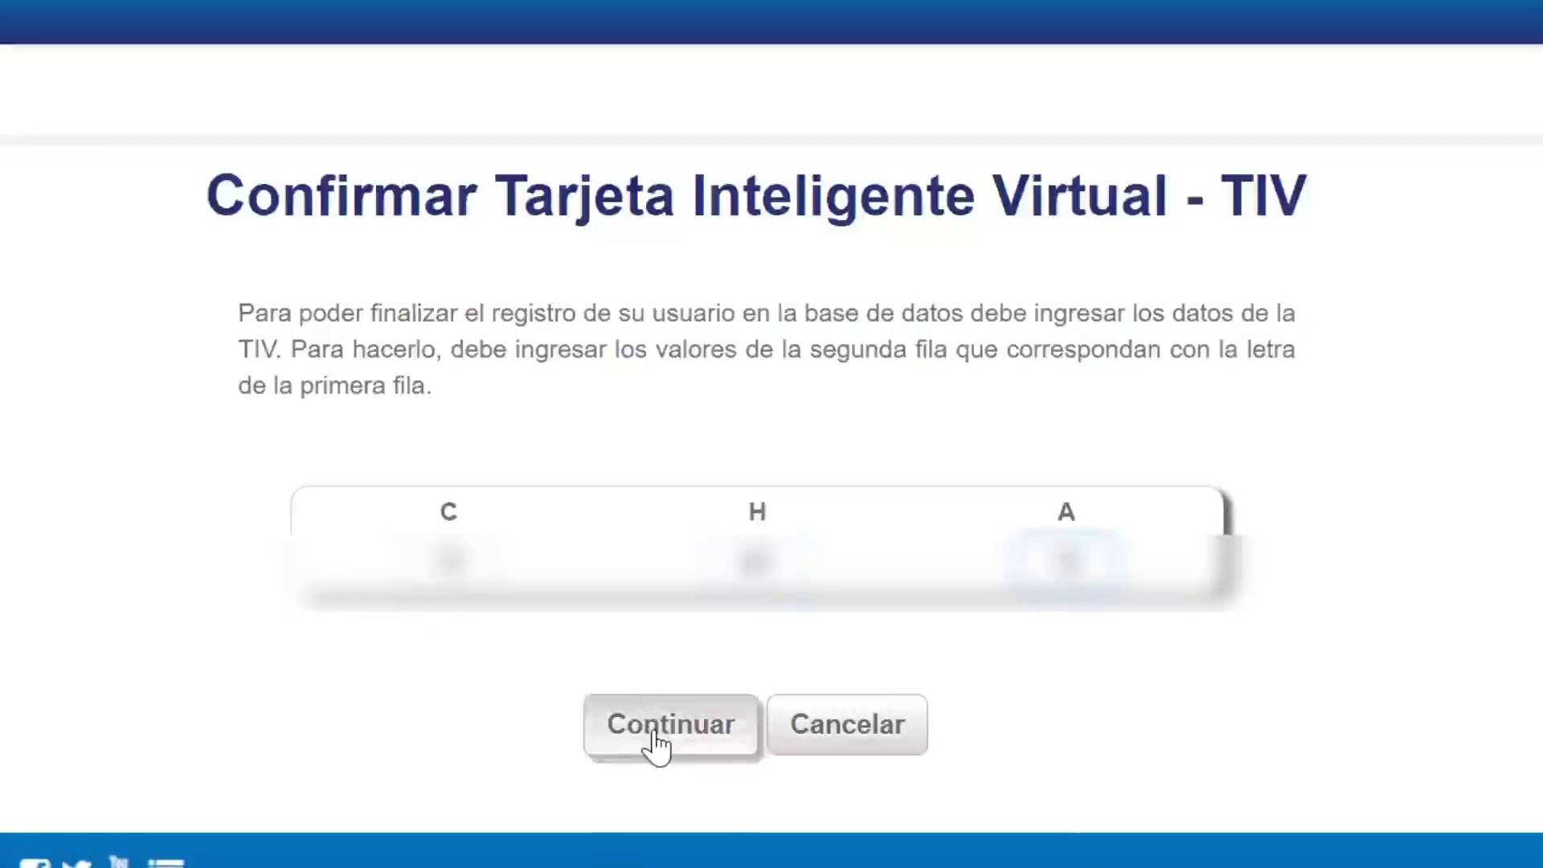
Step: Enter the TIV card values for C, H and A, submit, and acknowledge the success message
click(654, 739)
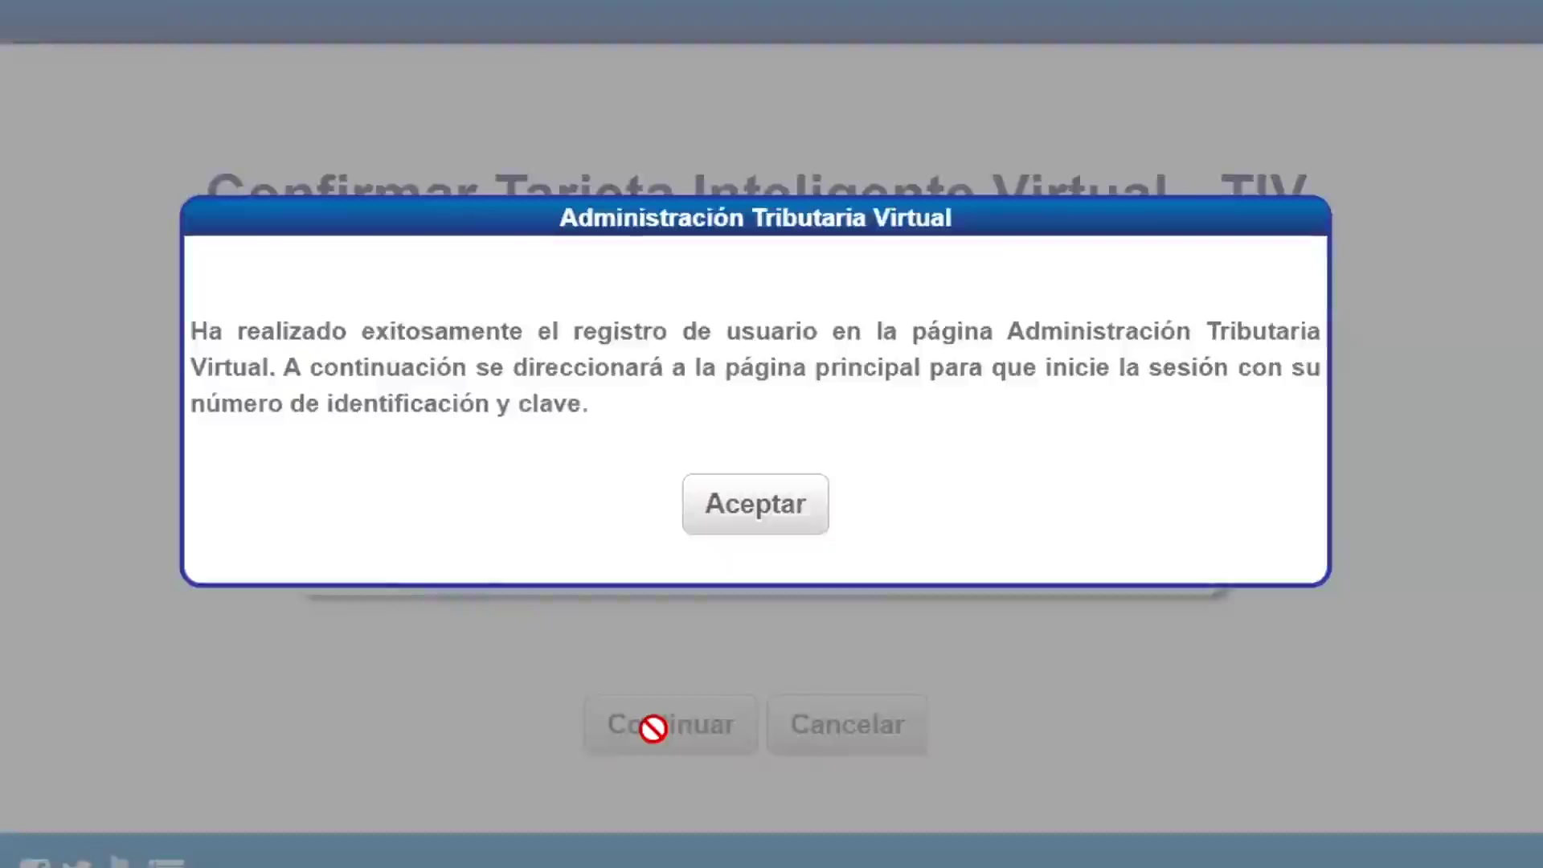
click(760, 531)
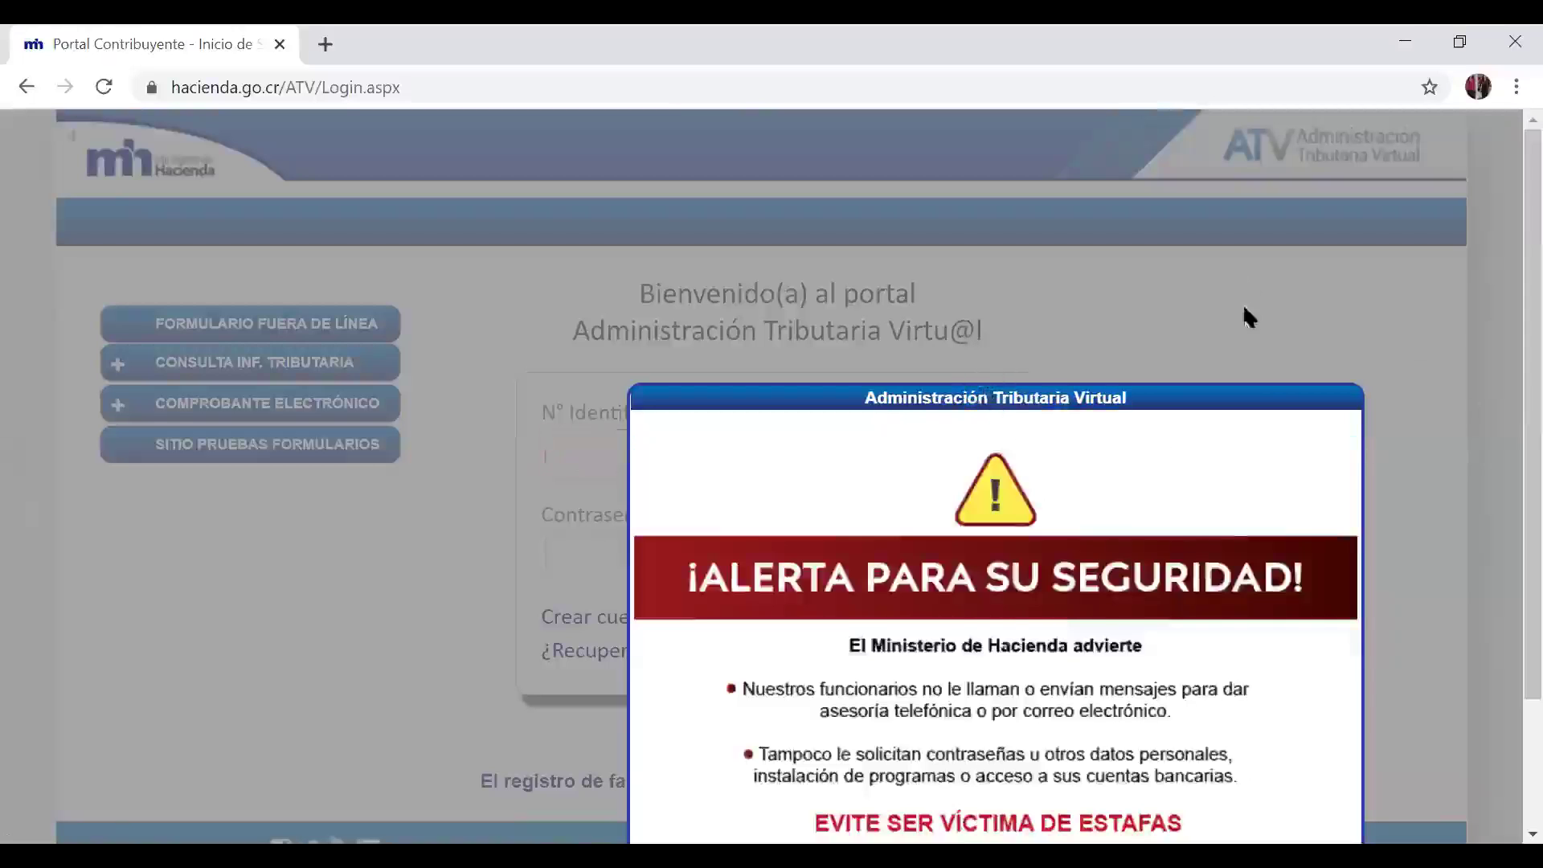
Step: Dismiss the security alert and log in by pasting the ID number and account password
click(1502, 764)
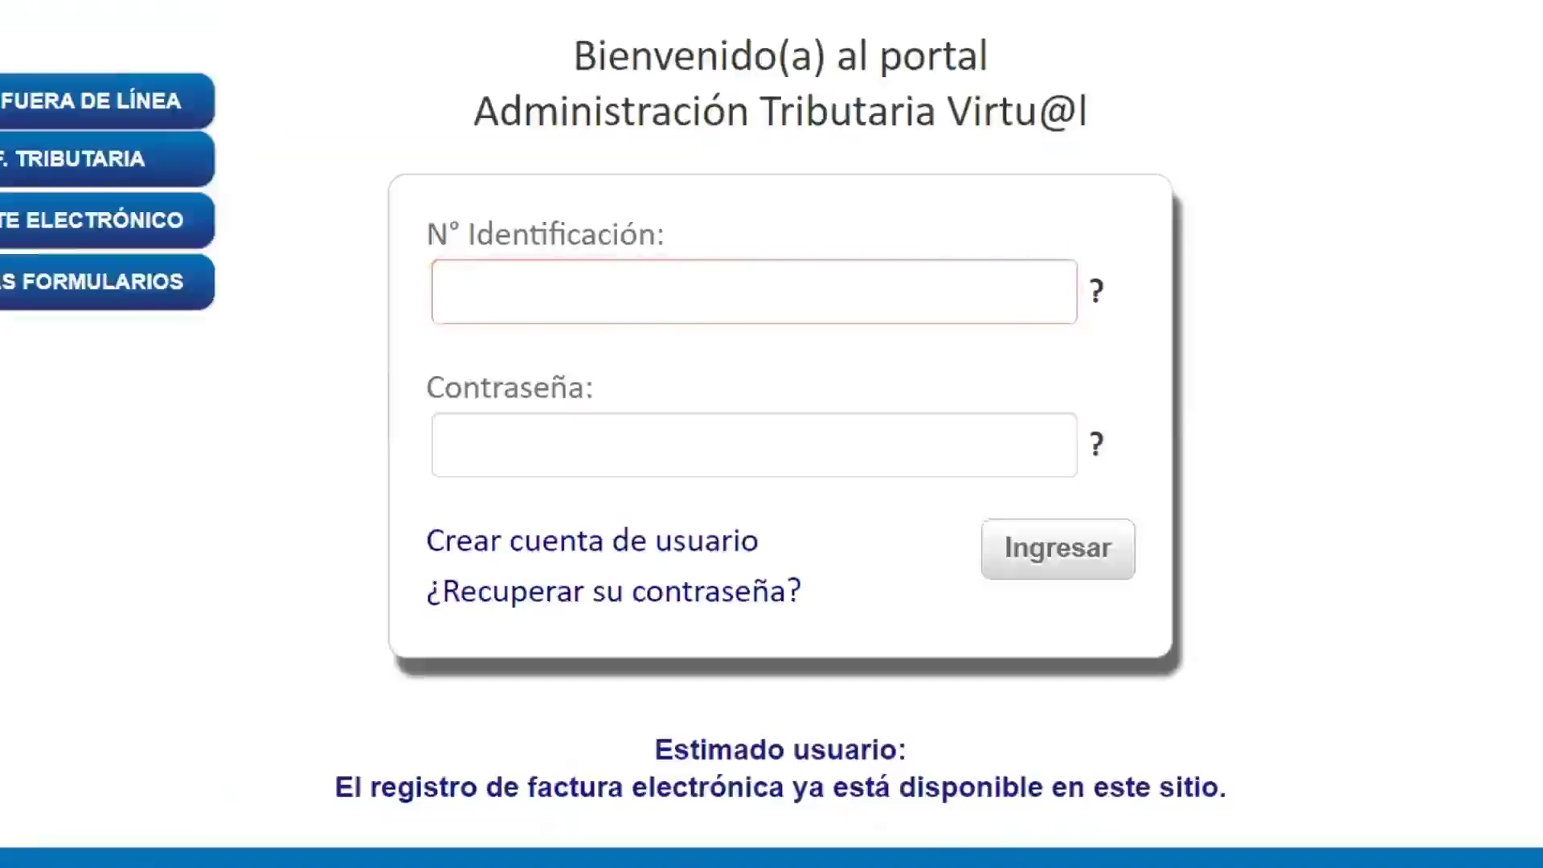
click(548, 276)
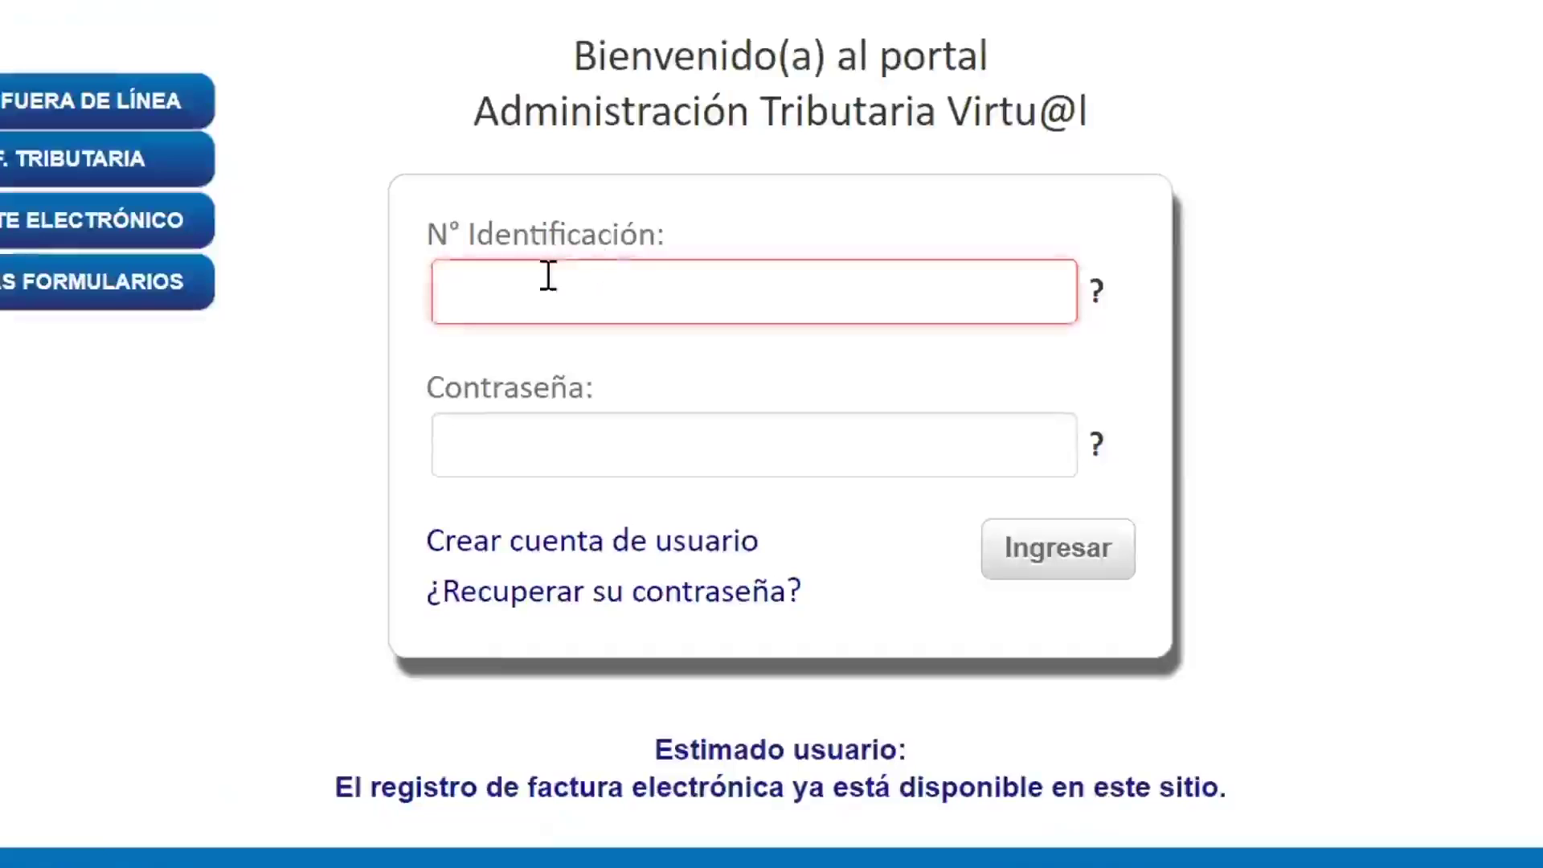
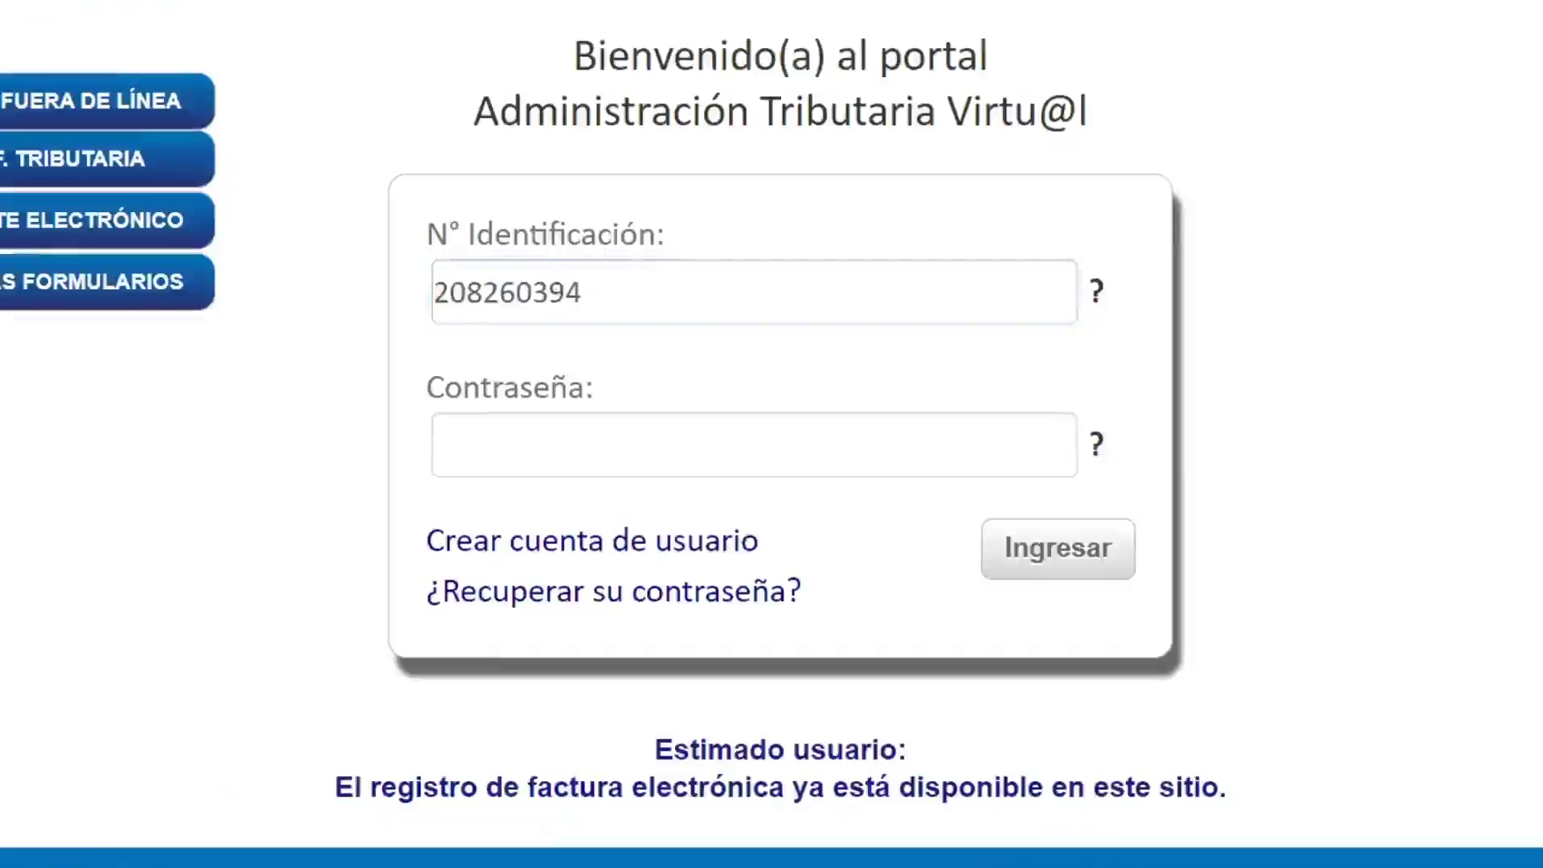
click(785, 471)
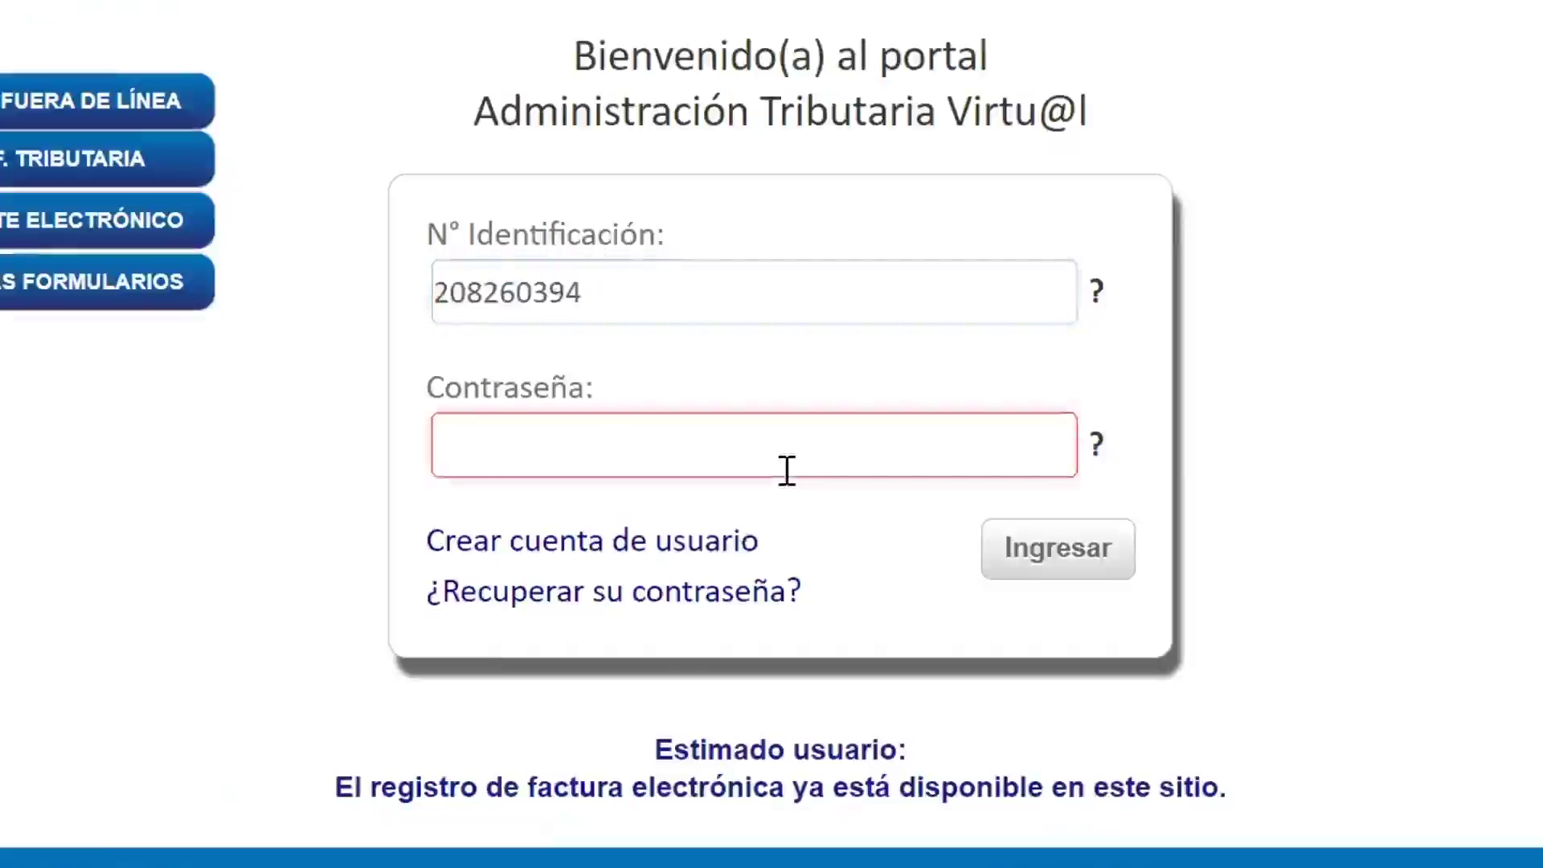
key(ctrl+v)
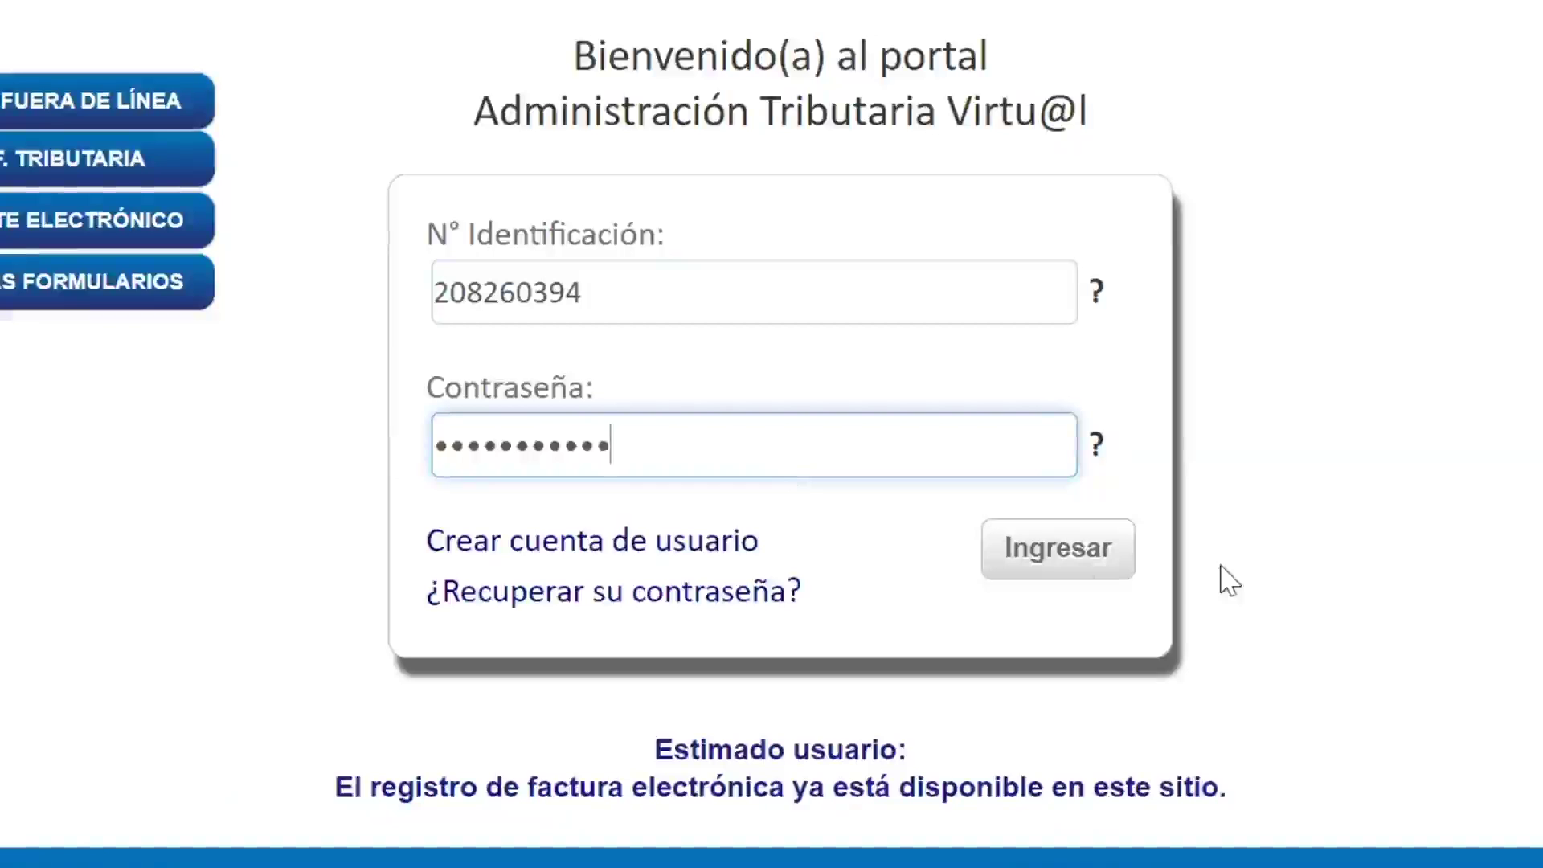
click(1056, 568)
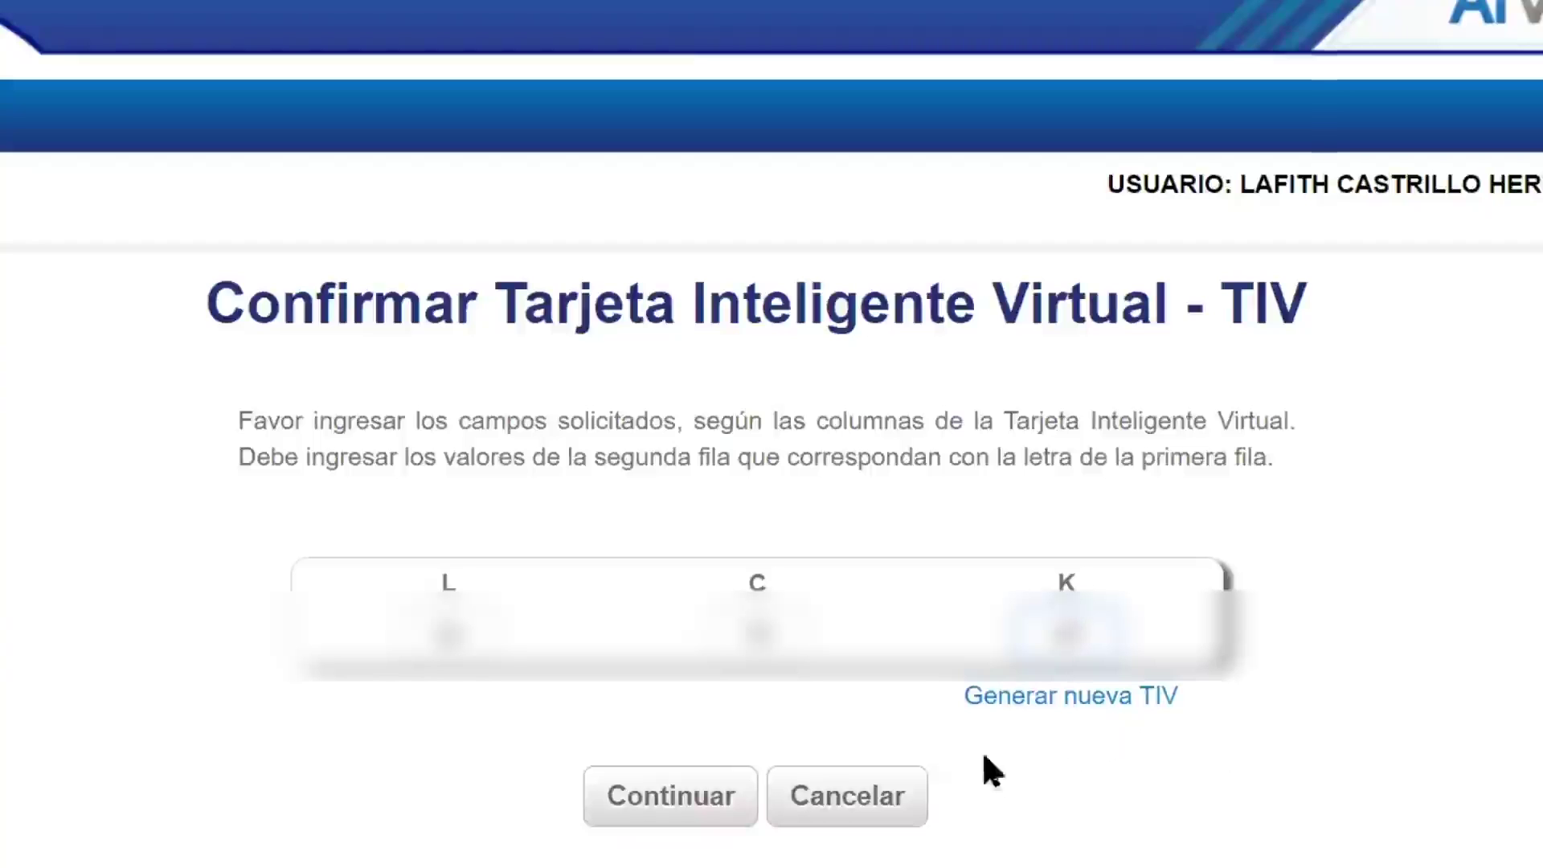
Step: Submit the L, C and K card codes, then browse the mailbox's Acuses and Comprobantes lists
click(666, 805)
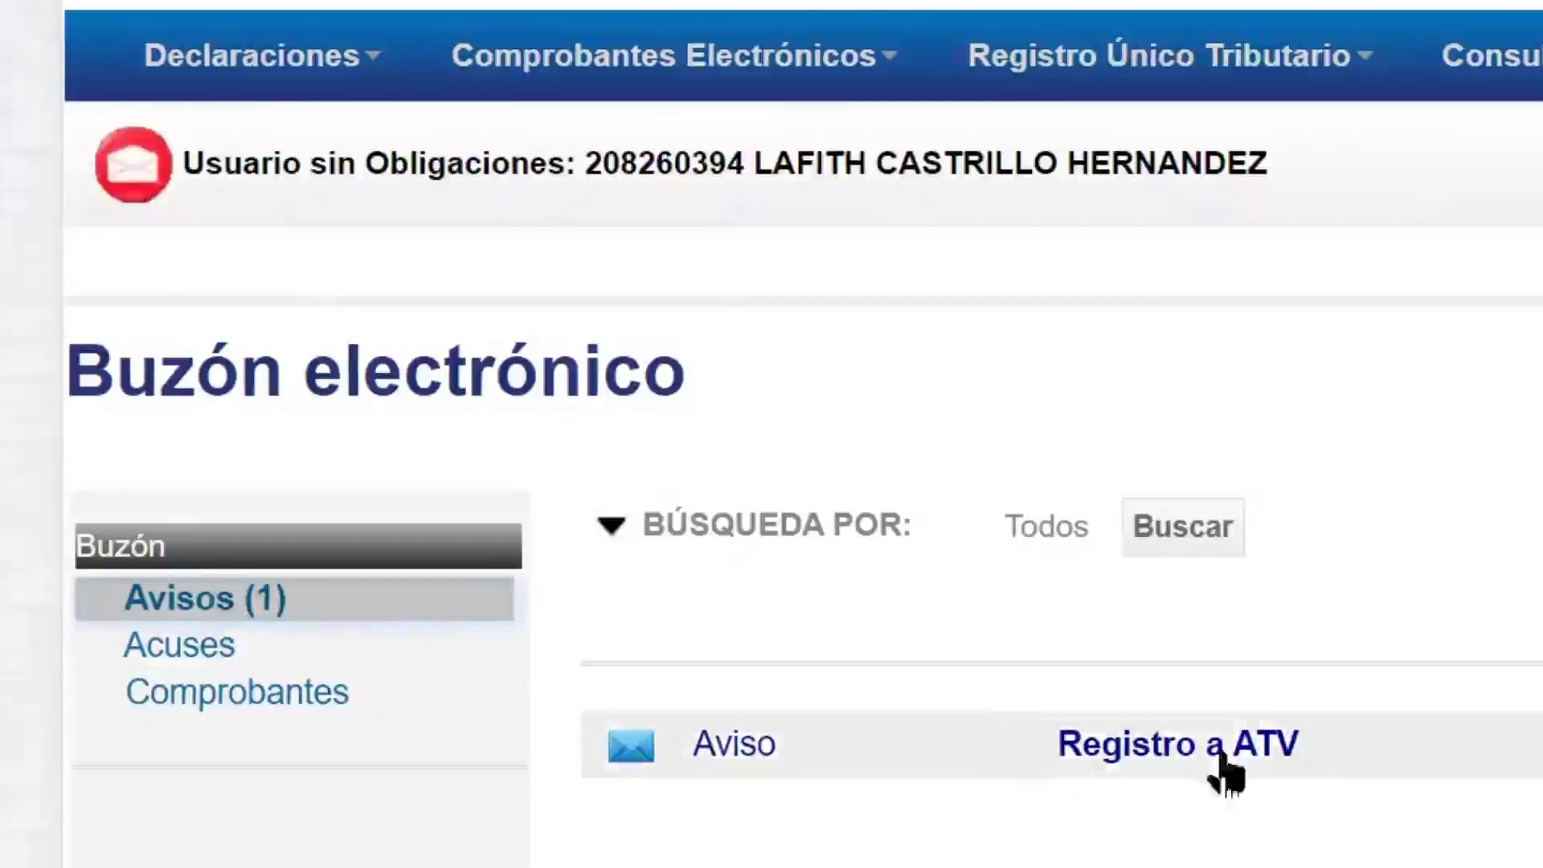
click(1128, 763)
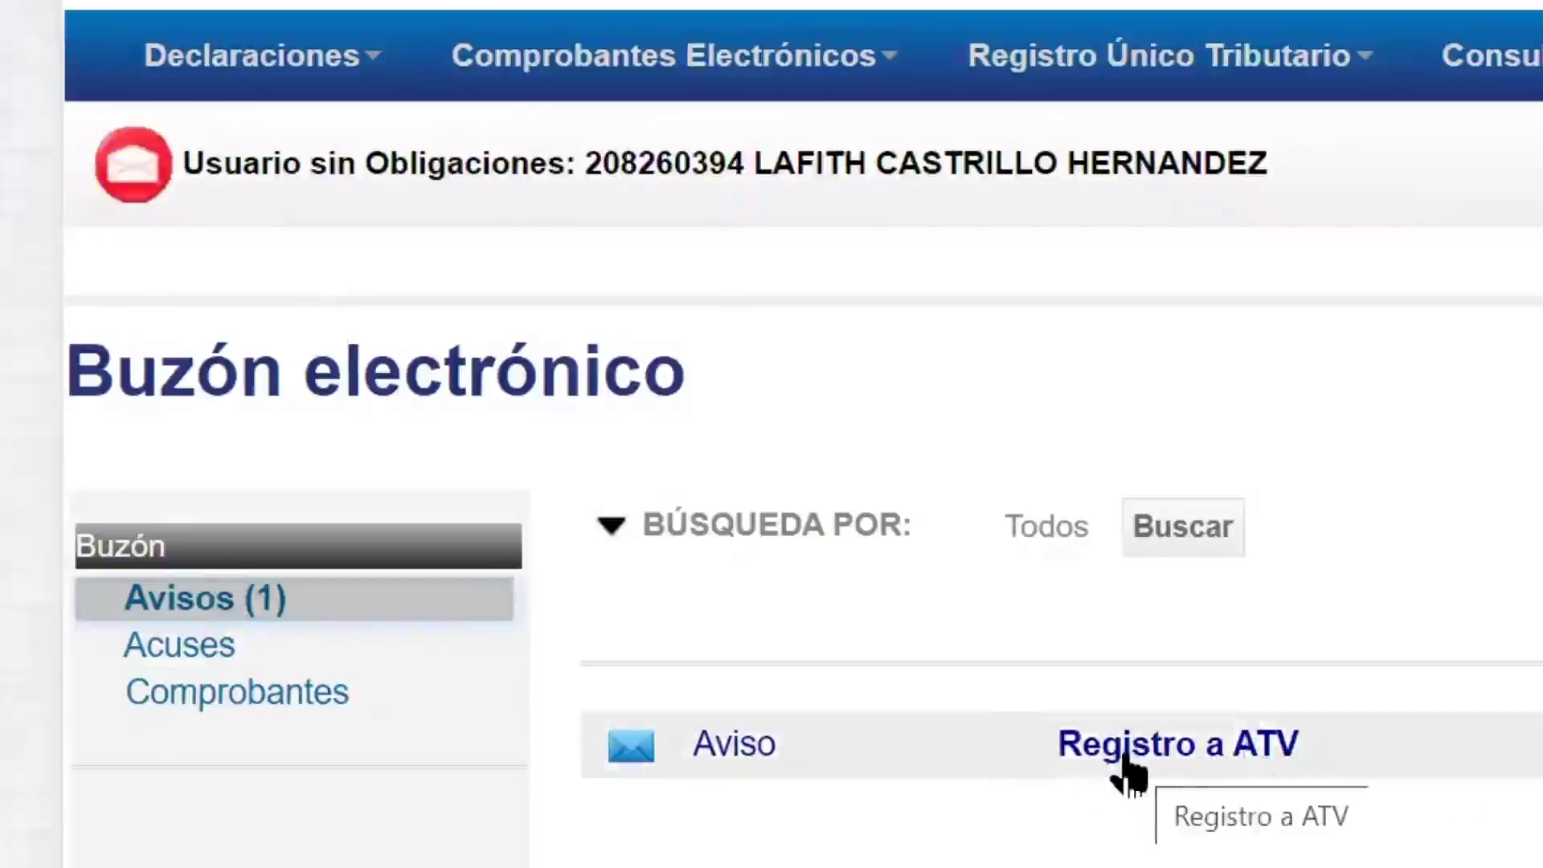
click(215, 657)
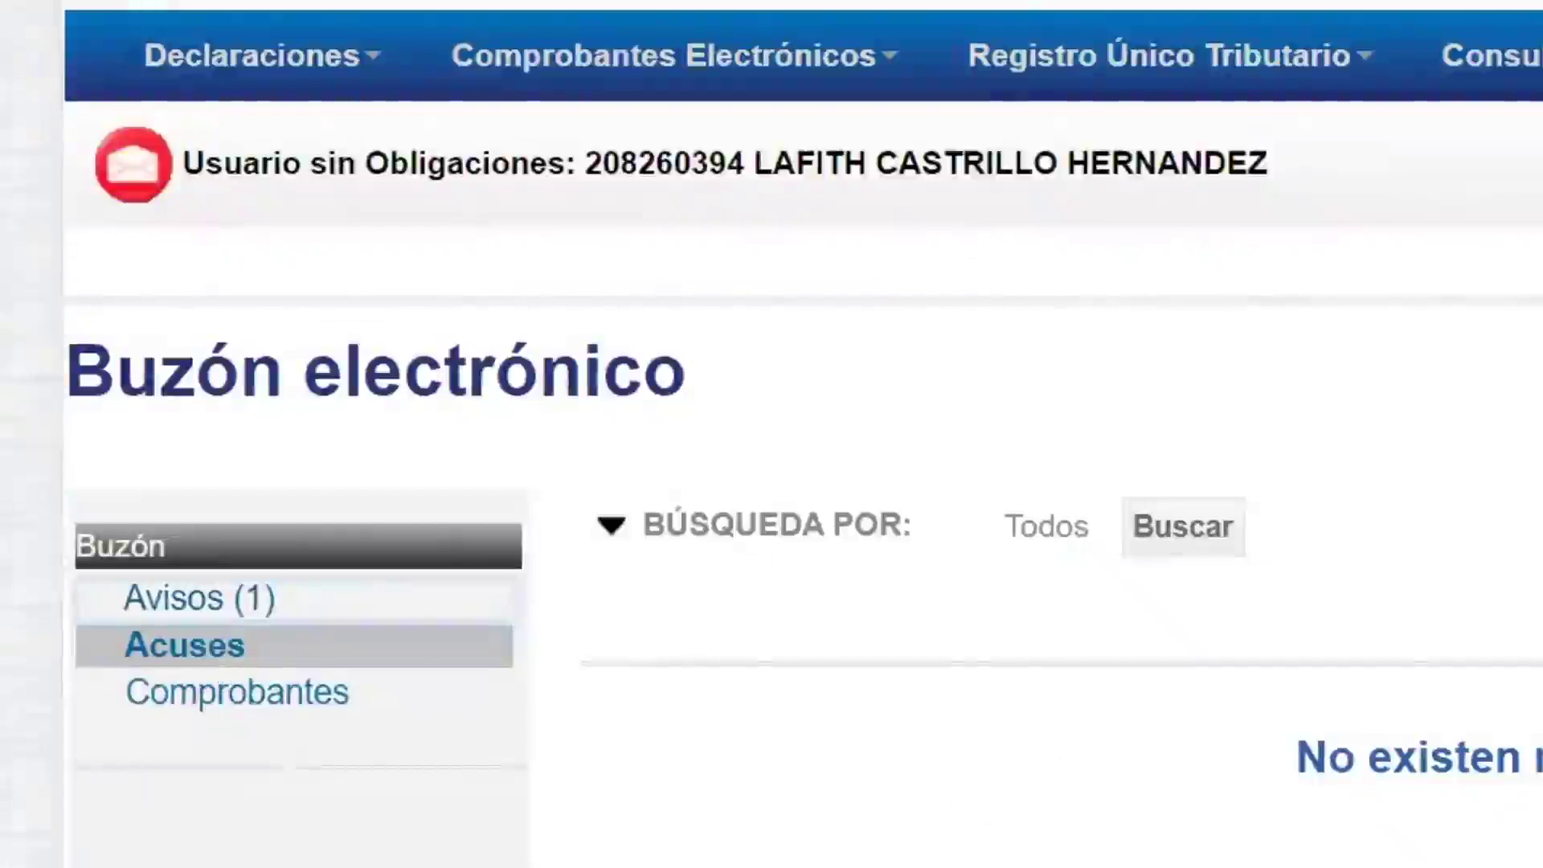
click(332, 707)
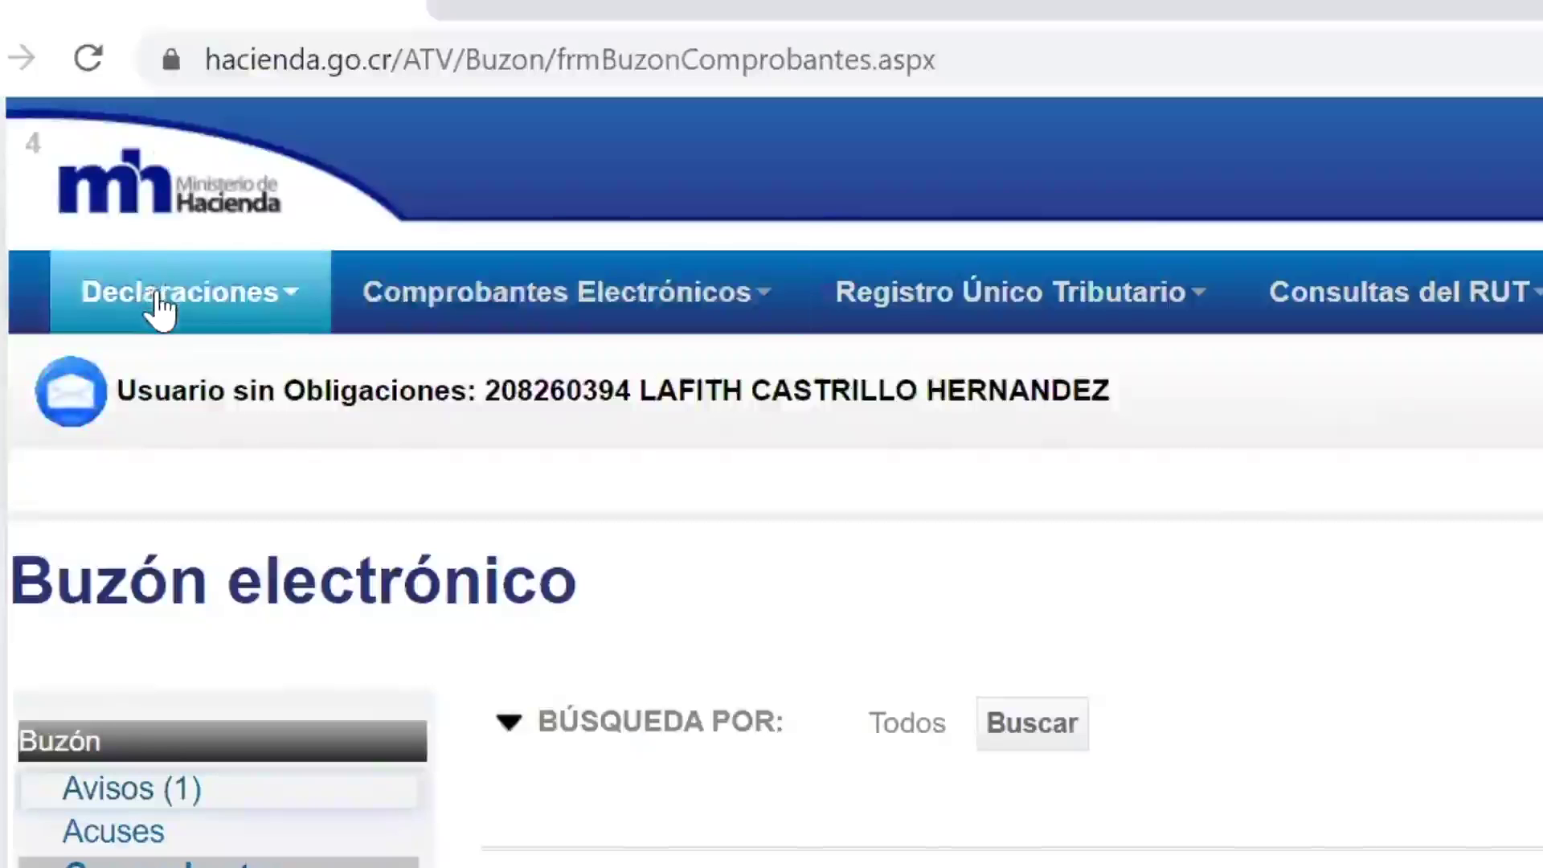
Step: Bring up the Declaraciones and Comprobantes Electrónicos menus, then the Registro Único Tributario options
click(229, 61)
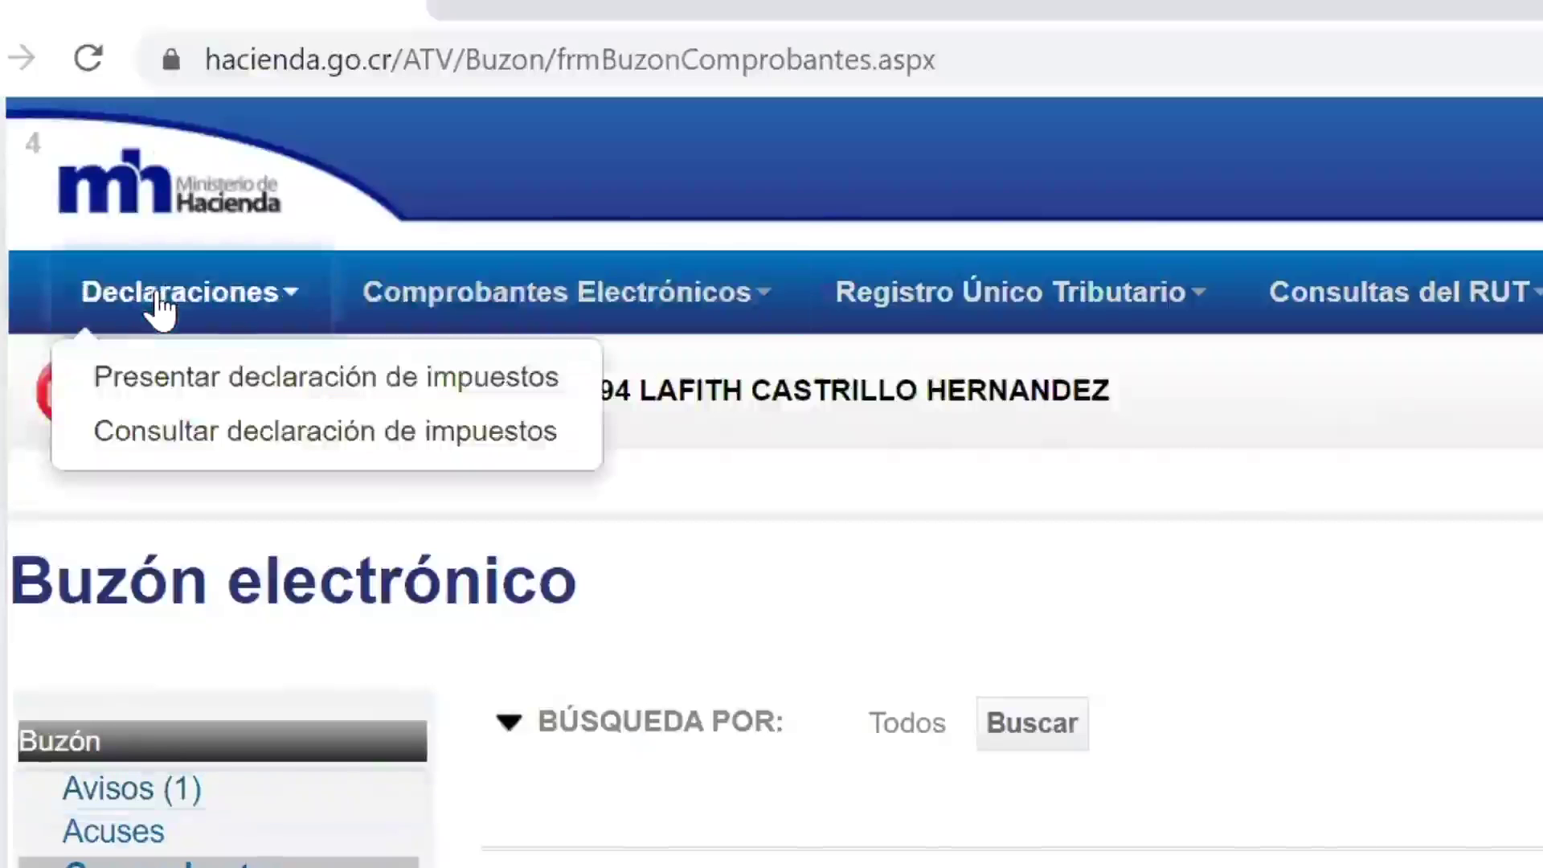
click(418, 313)
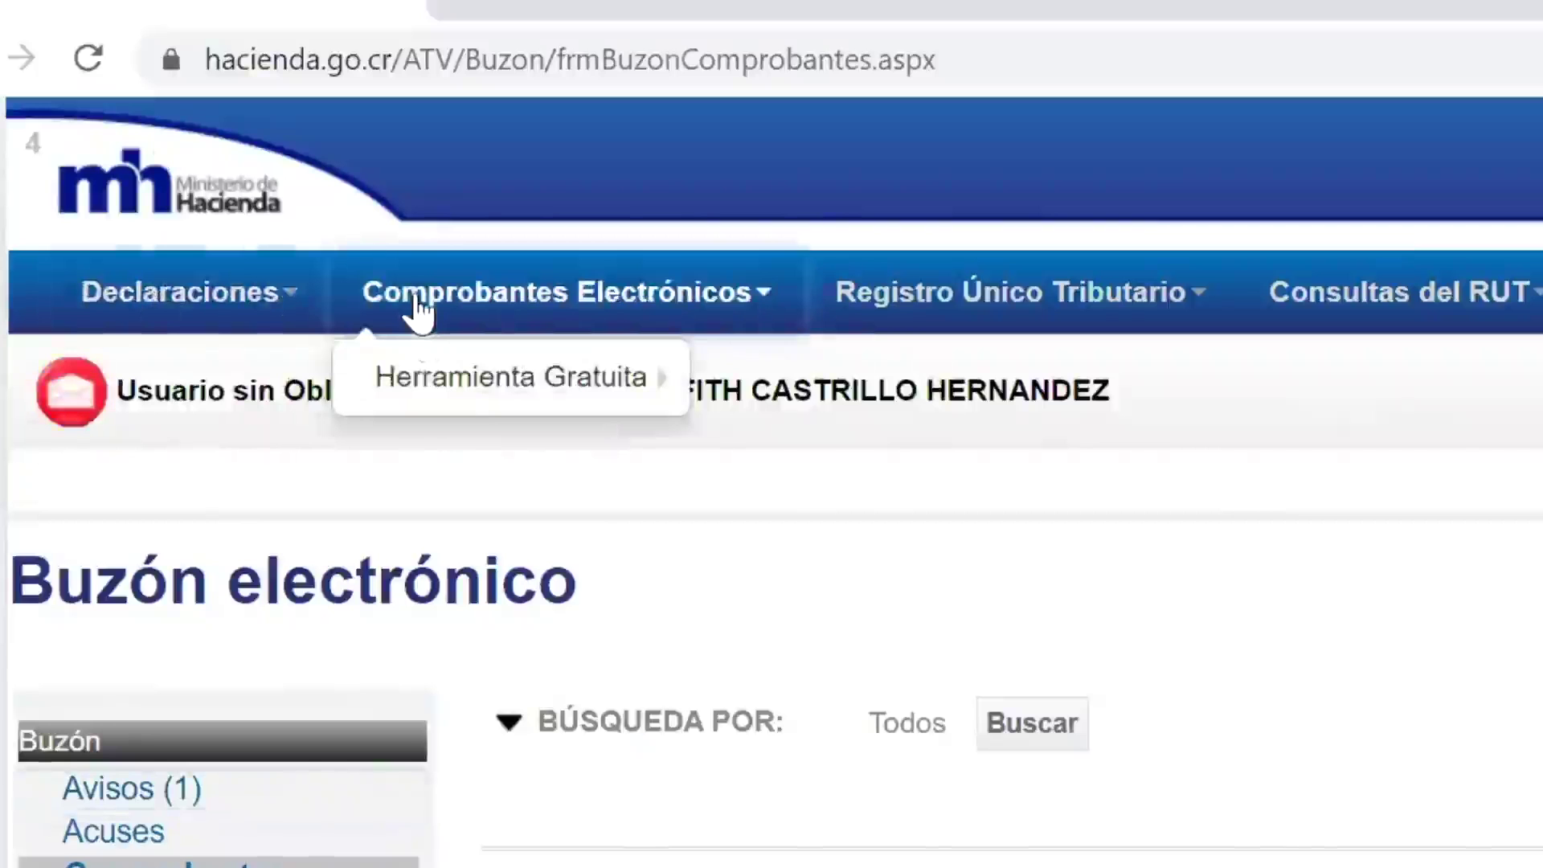
mouse_move(458, 389)
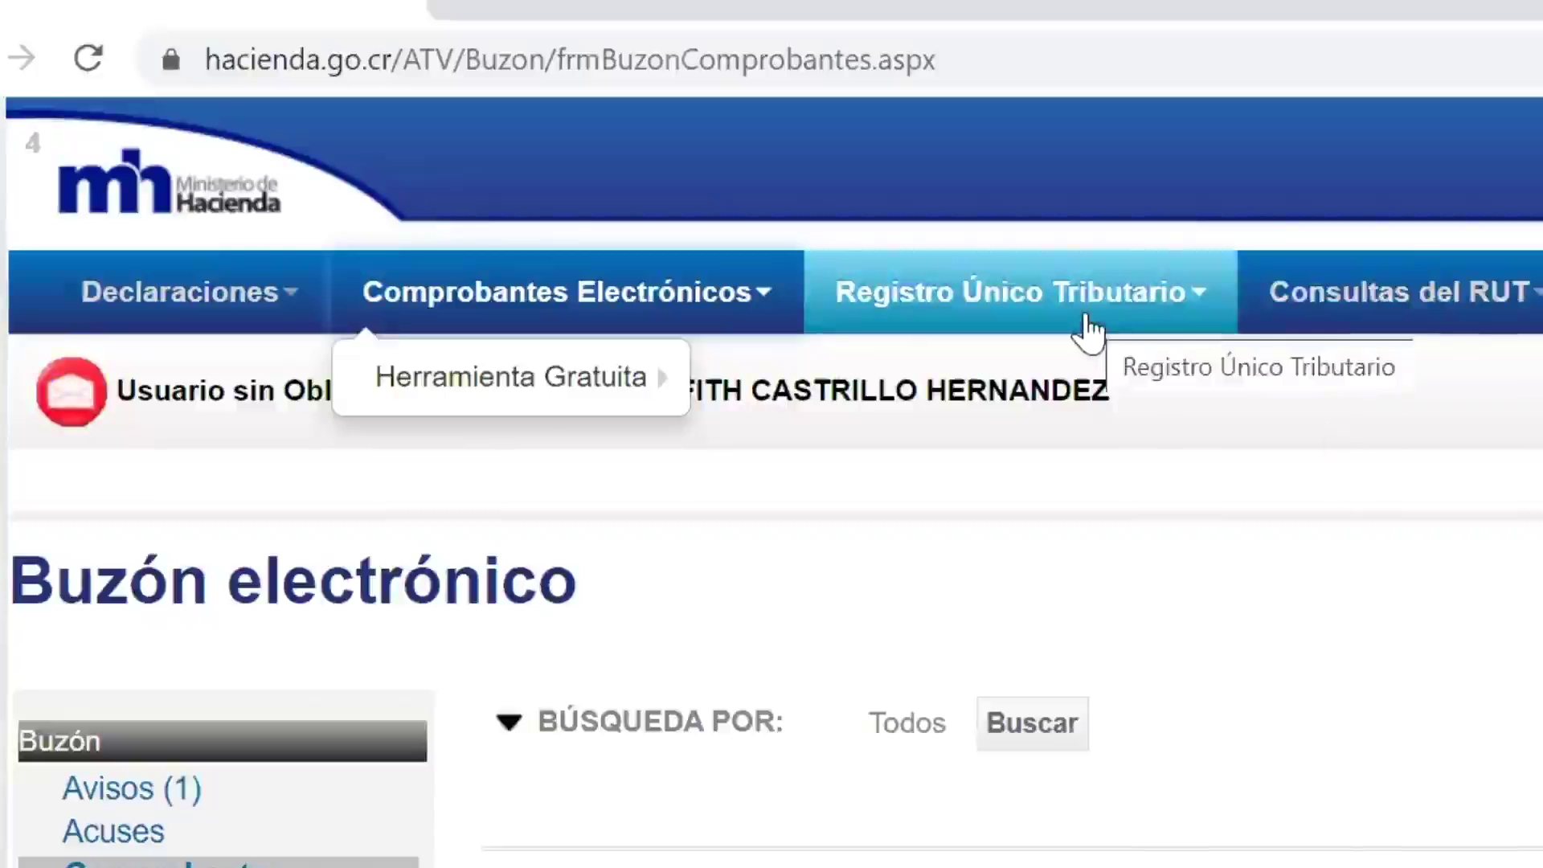
click(1089, 331)
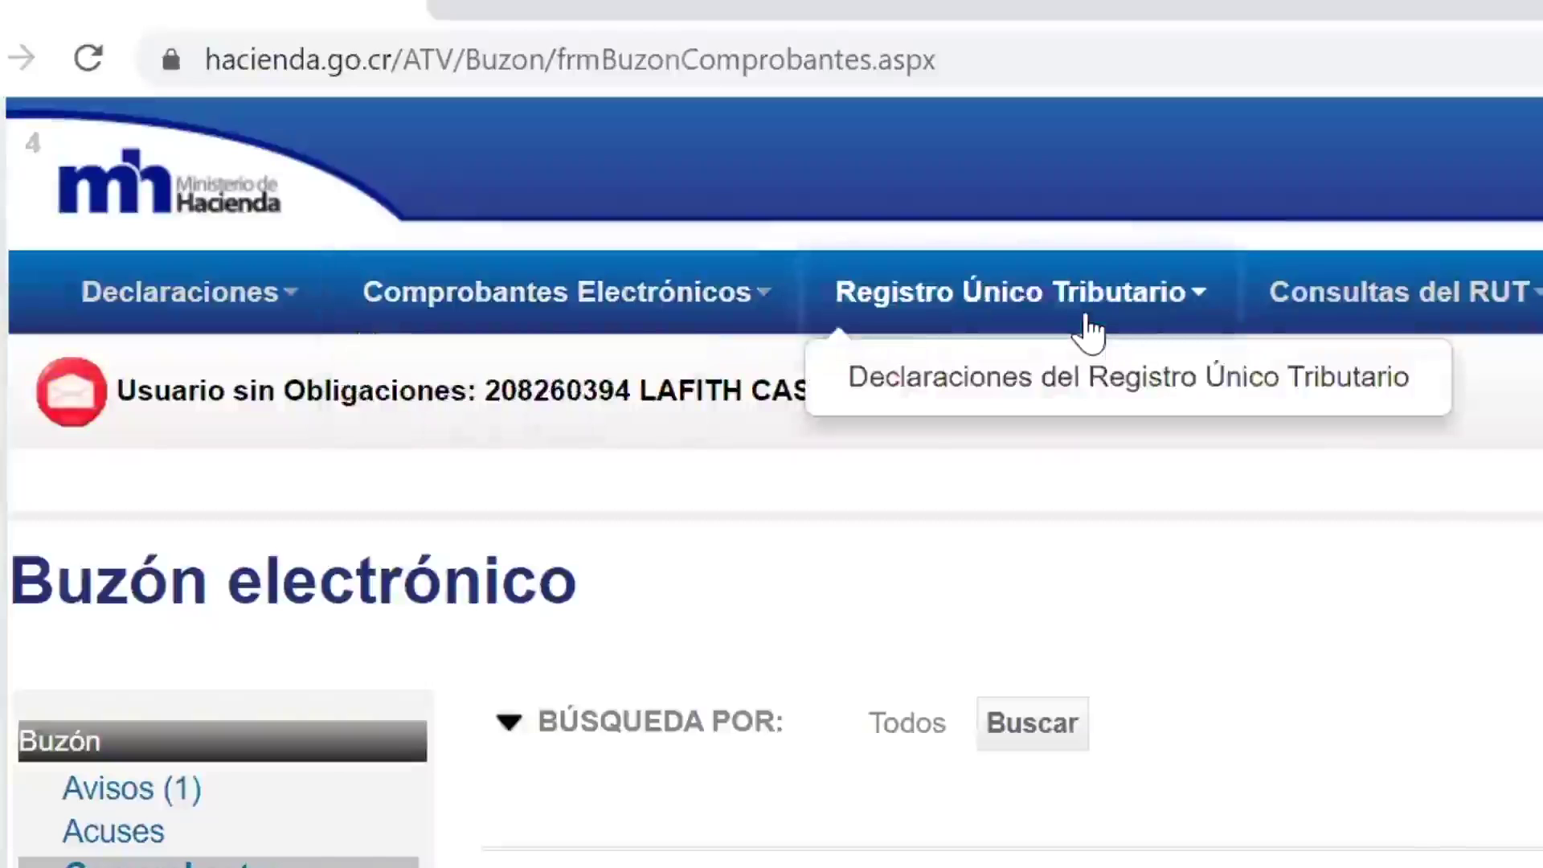
Step: Open a blank Declaración de Inscripción RUT form from the RUT declarations page
click(1103, 378)
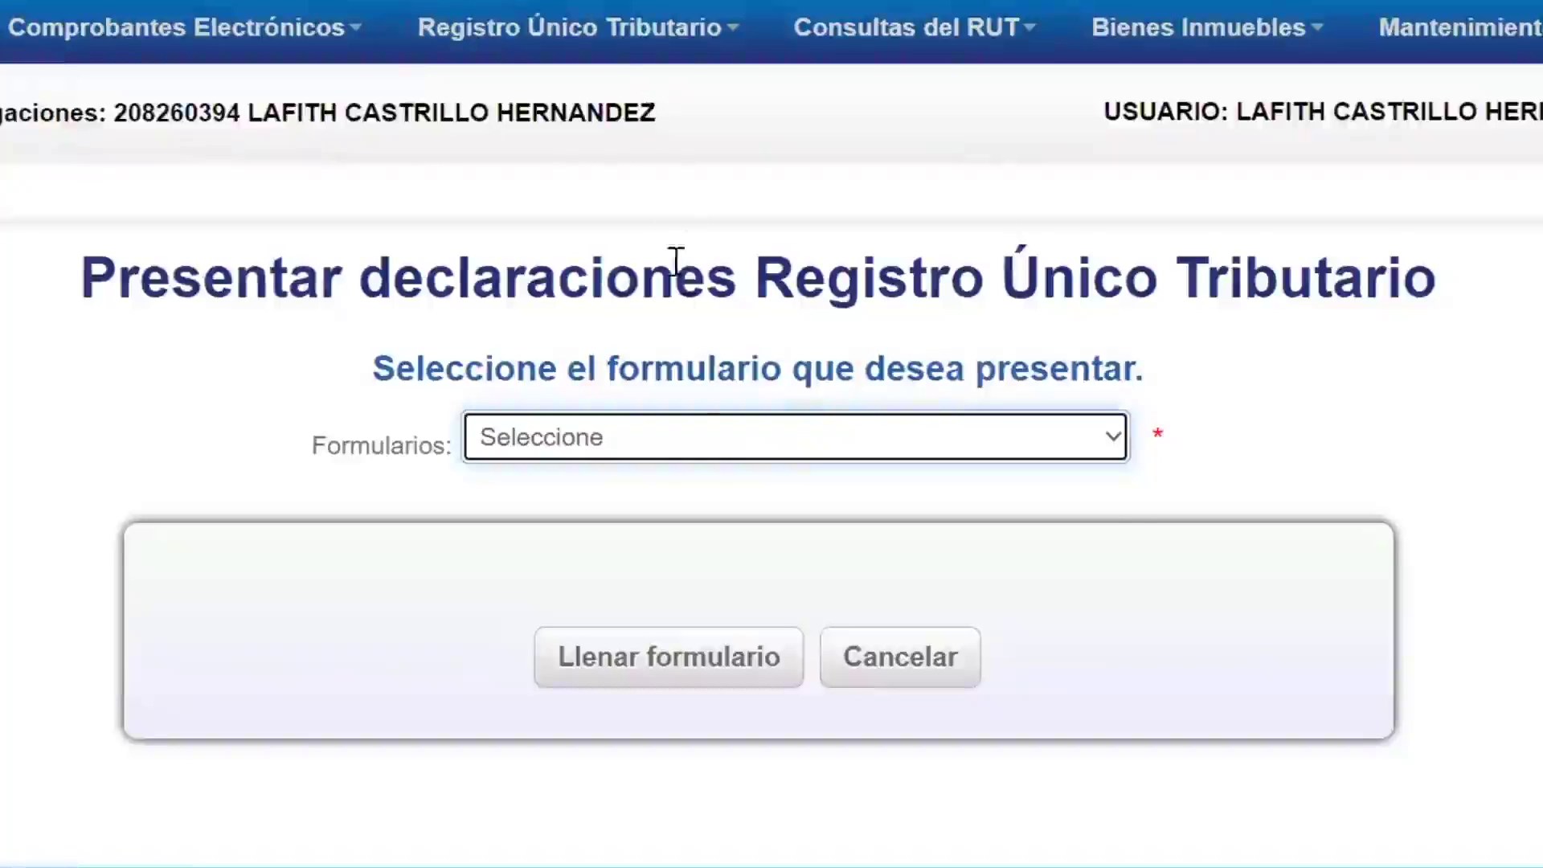
click(692, 445)
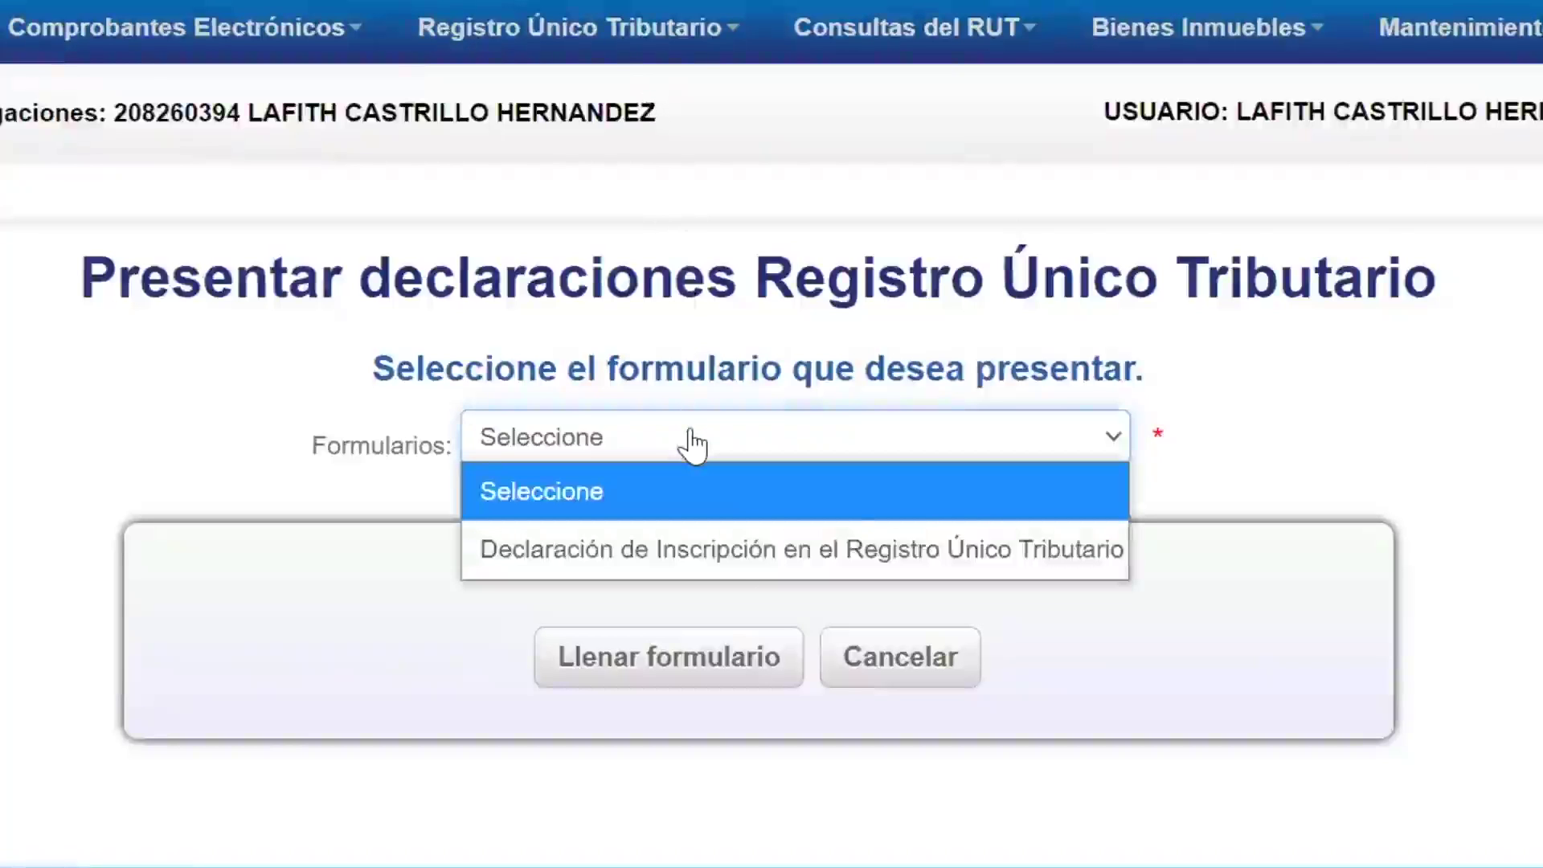
click(718, 563)
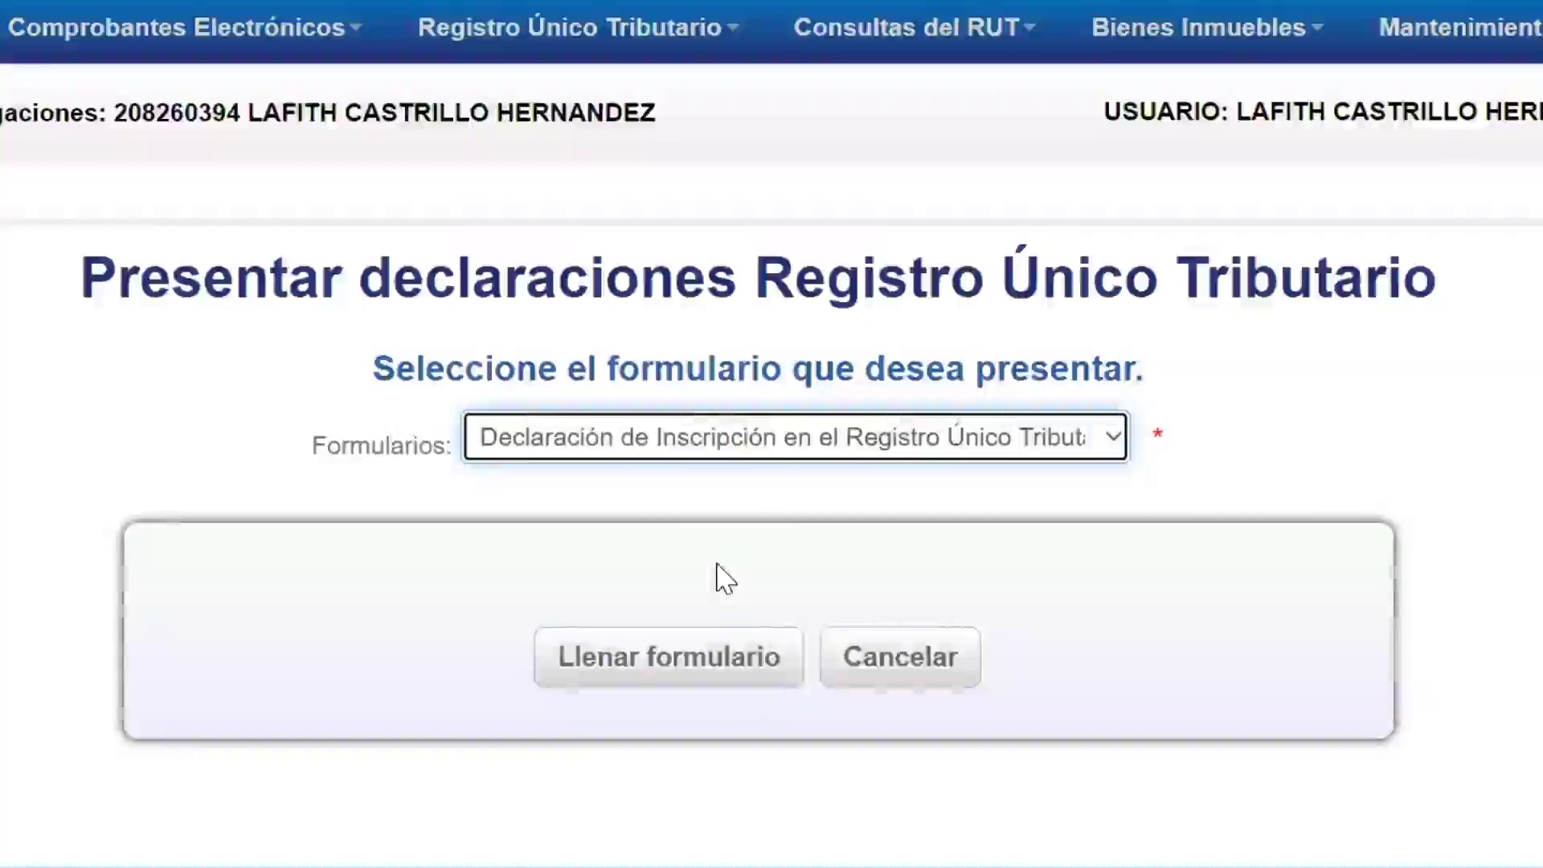
click(717, 679)
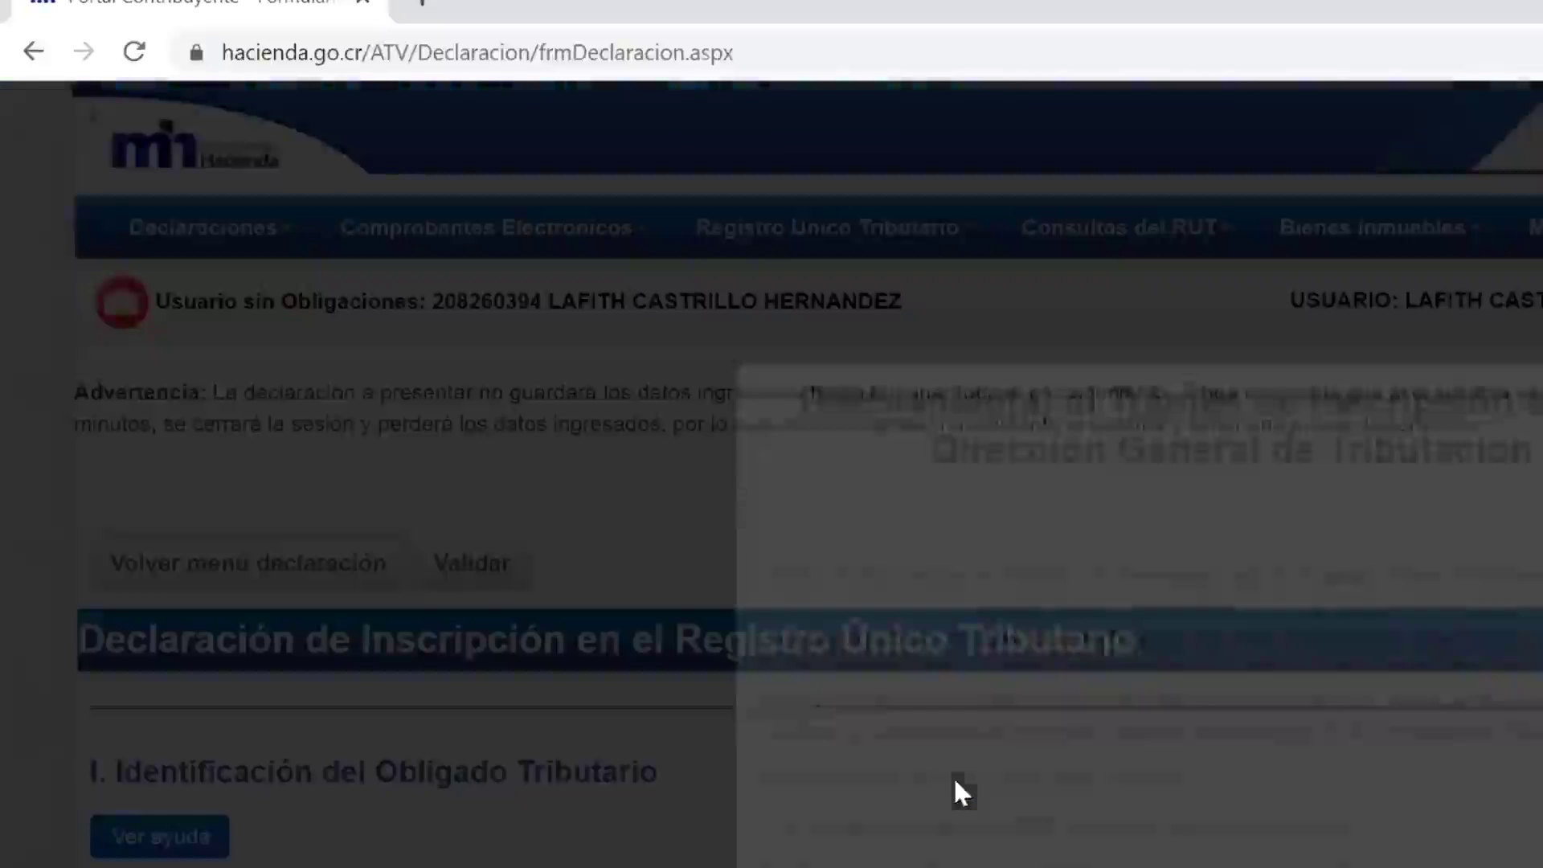
Step: Choose ESPH as the Electrificadora in the Domicilio Fiscal section
scroll(954, 779, down, 5)
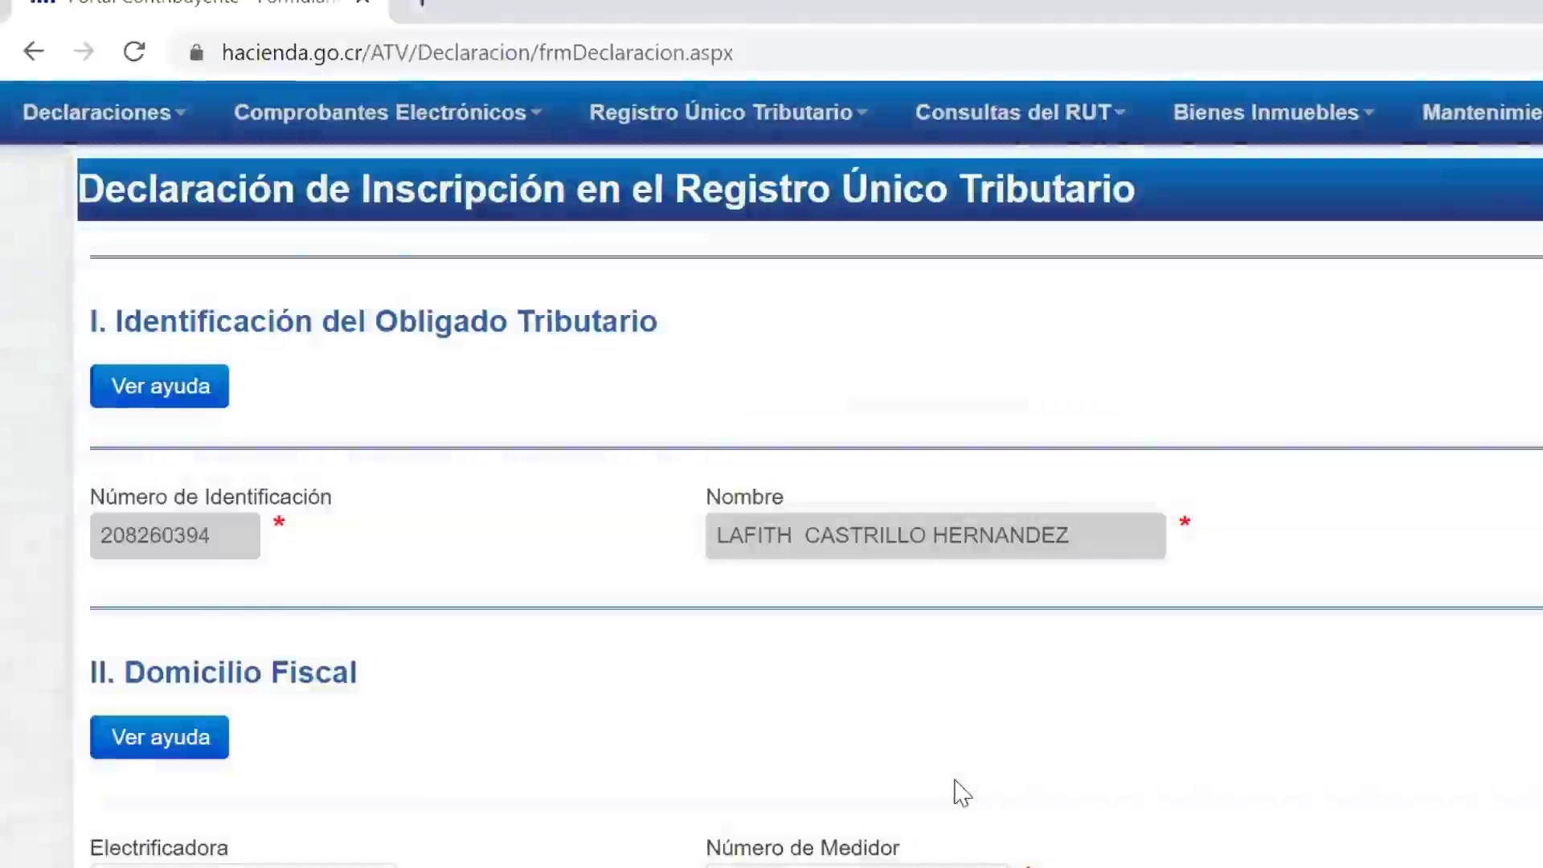
scroll(962, 793, down, 5)
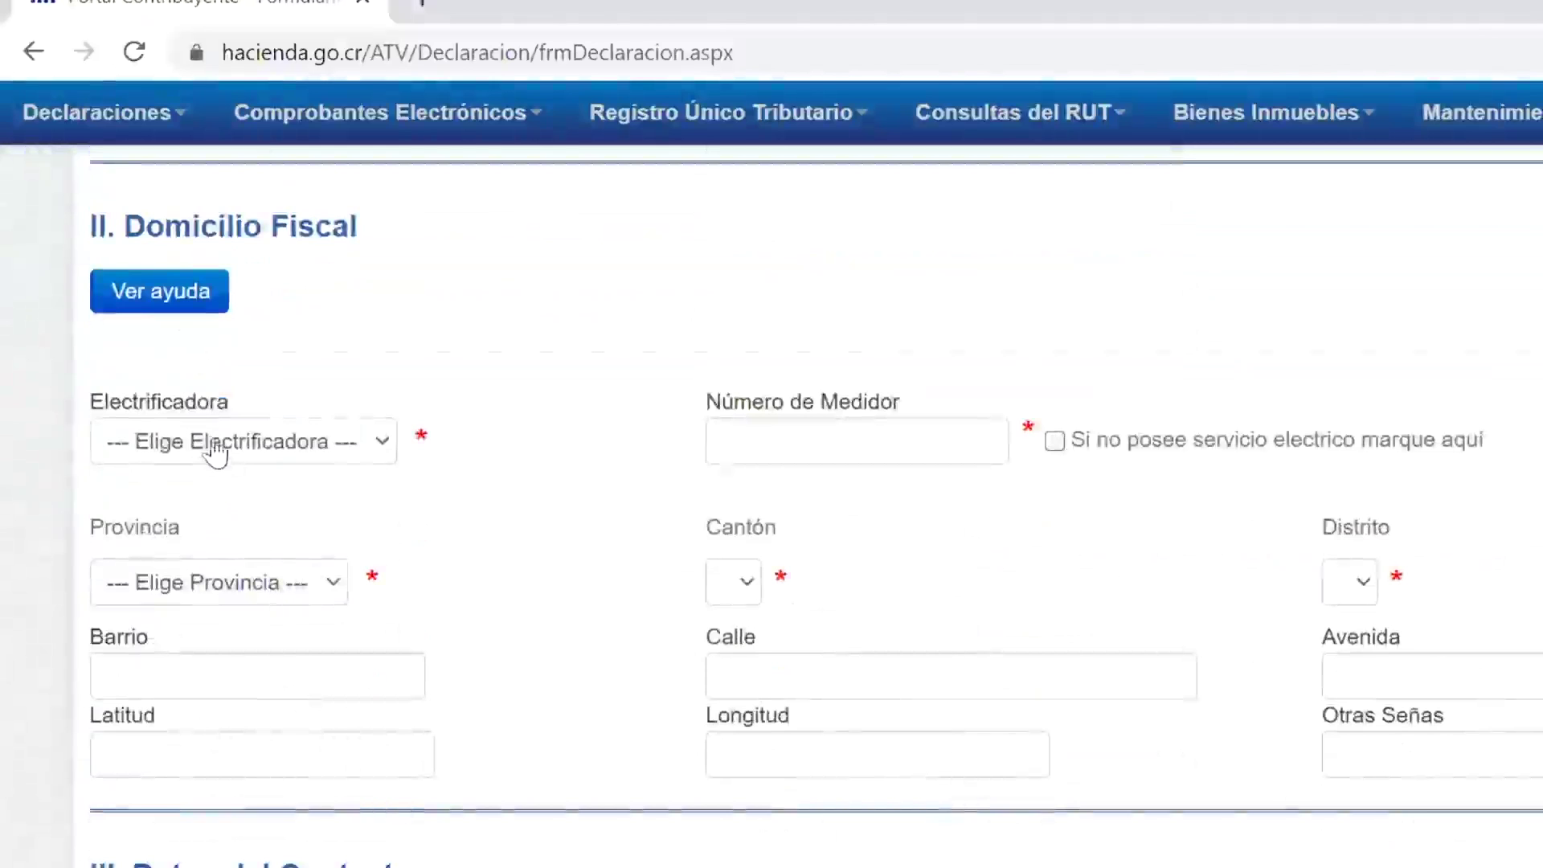
click(213, 450)
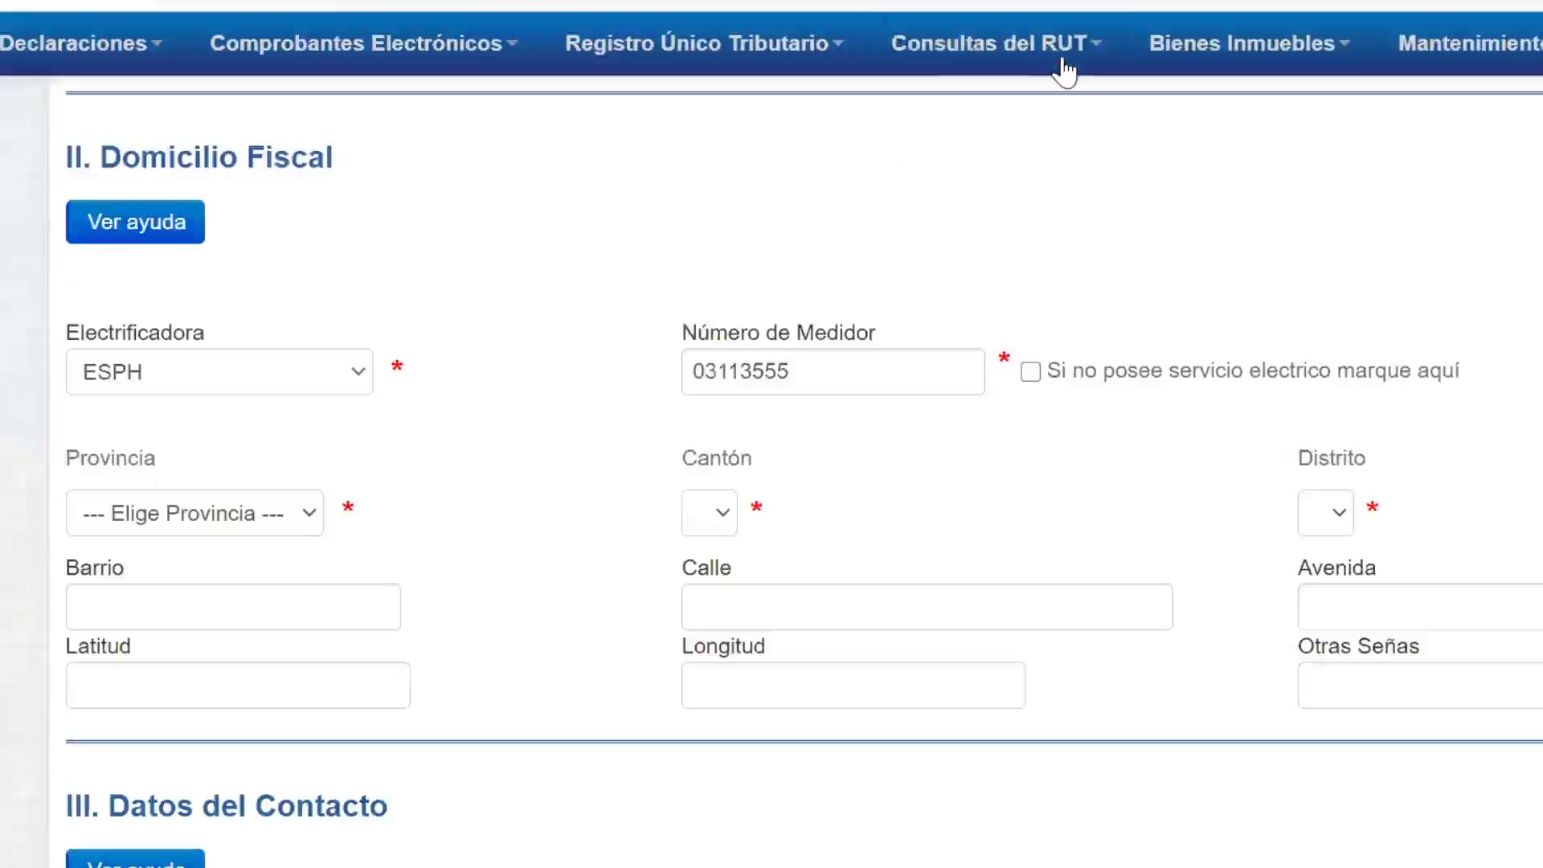
click(251, 384)
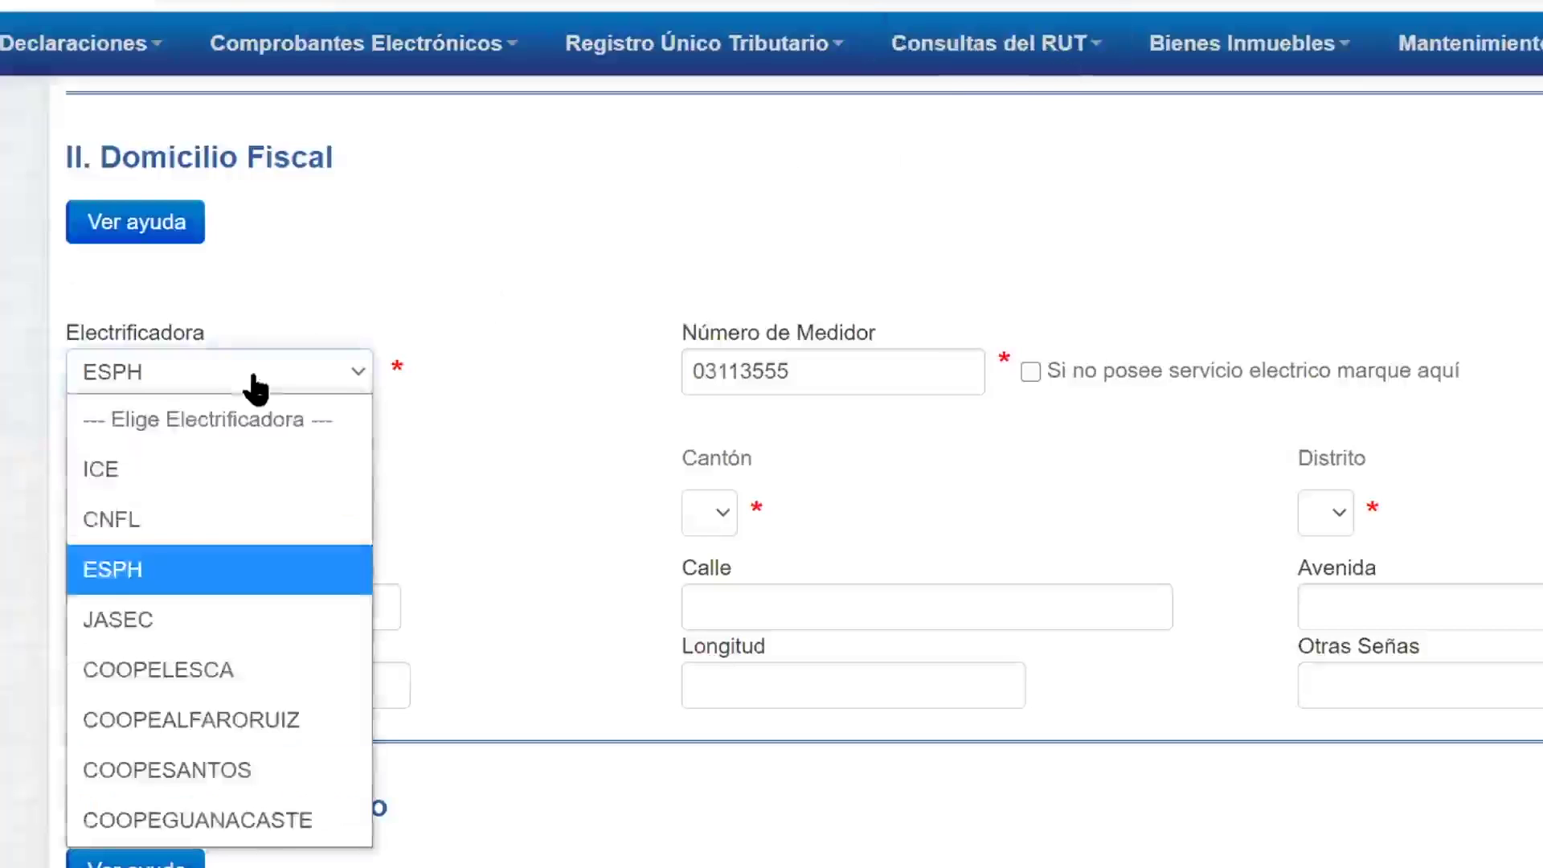
click(204, 568)
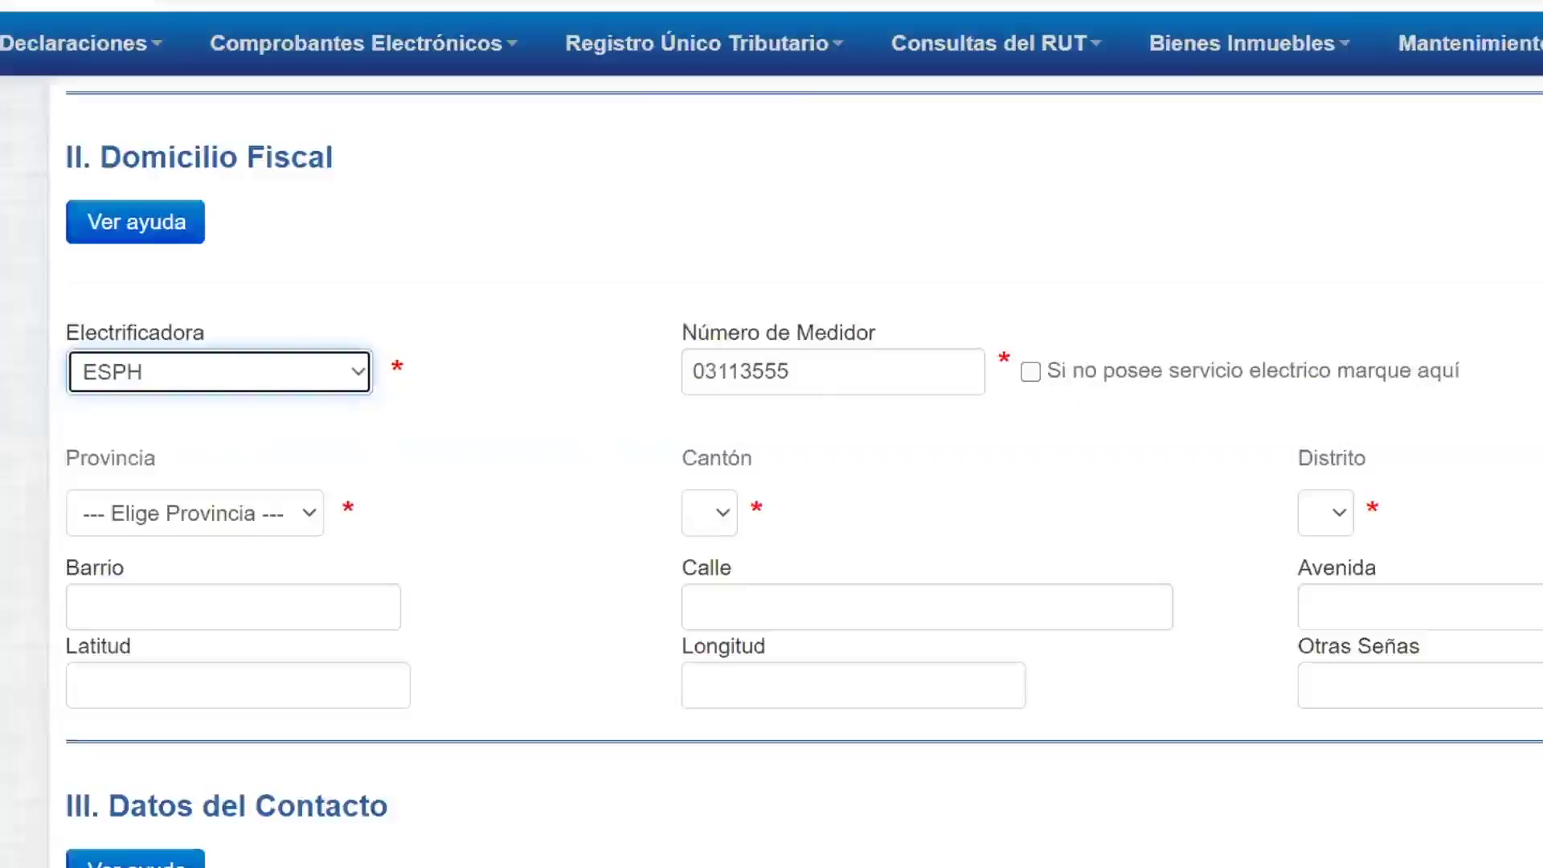
click(236, 521)
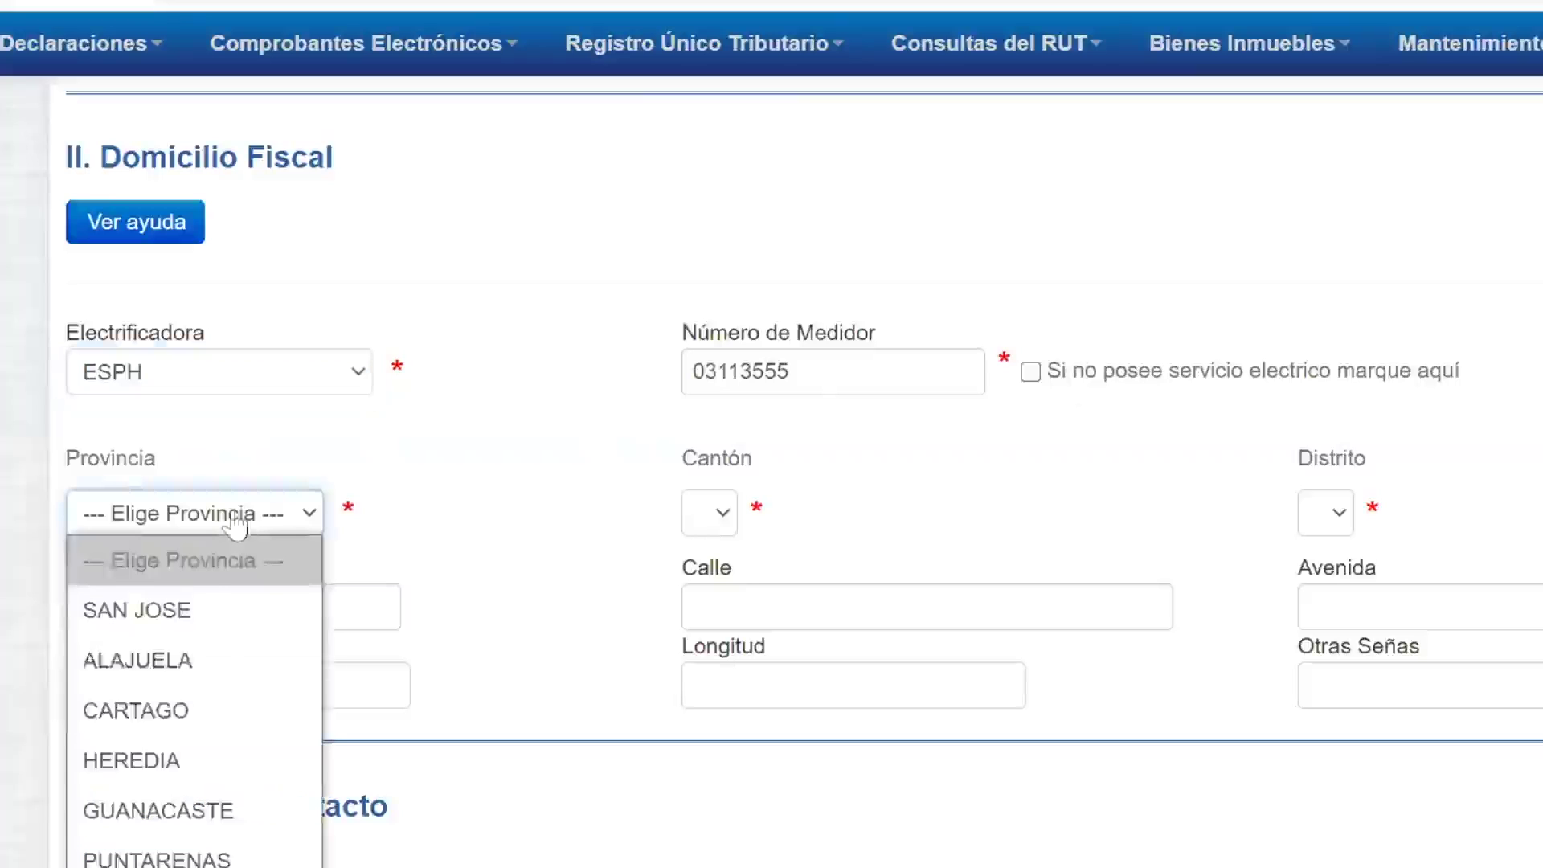
key(Escape)
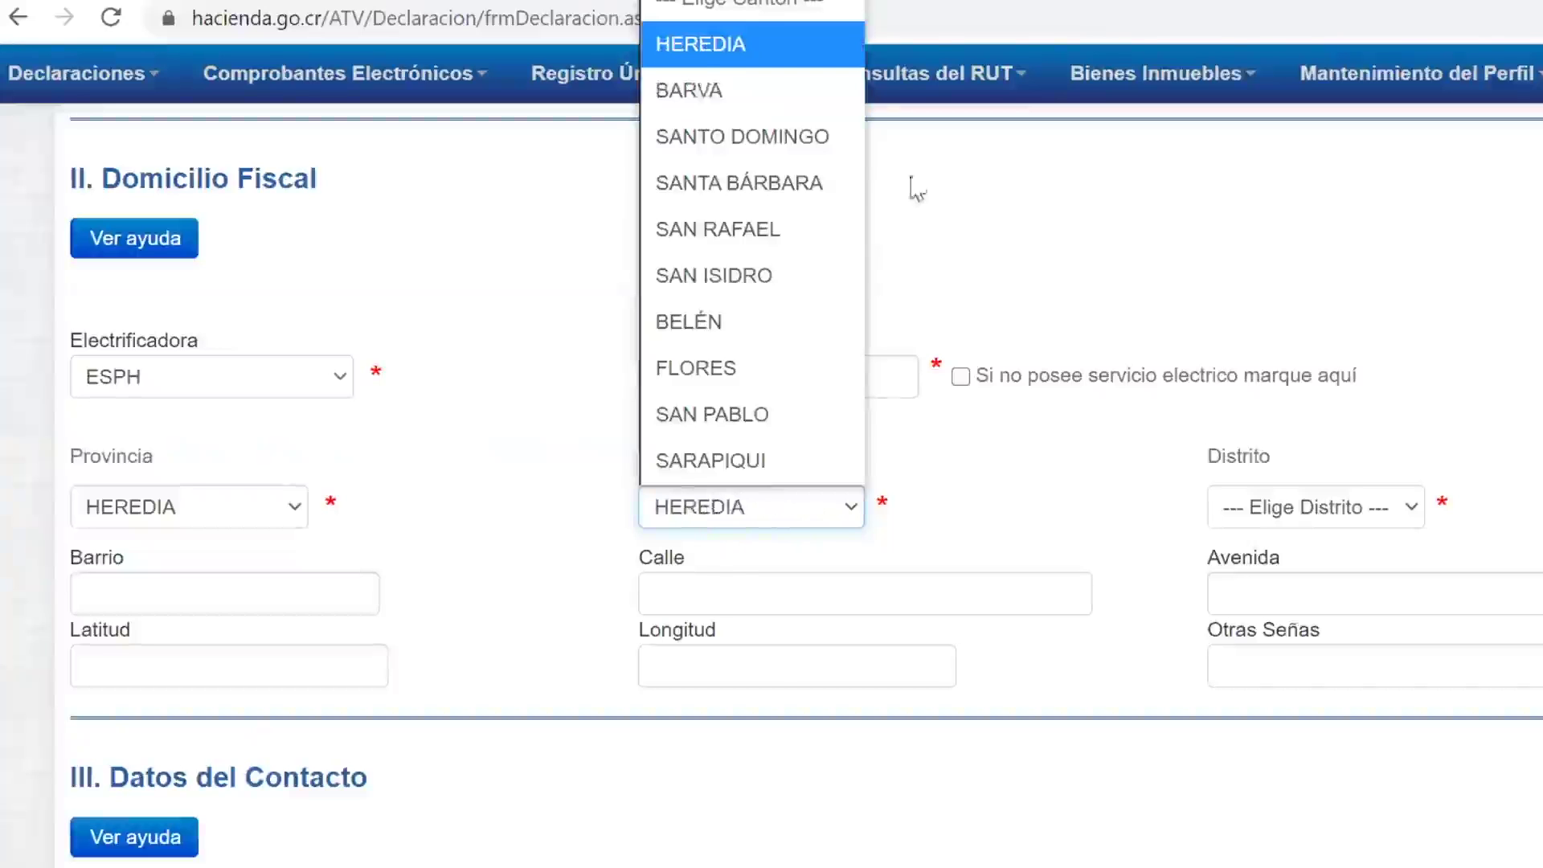
key(Down)
key(Down)
key(Escape)
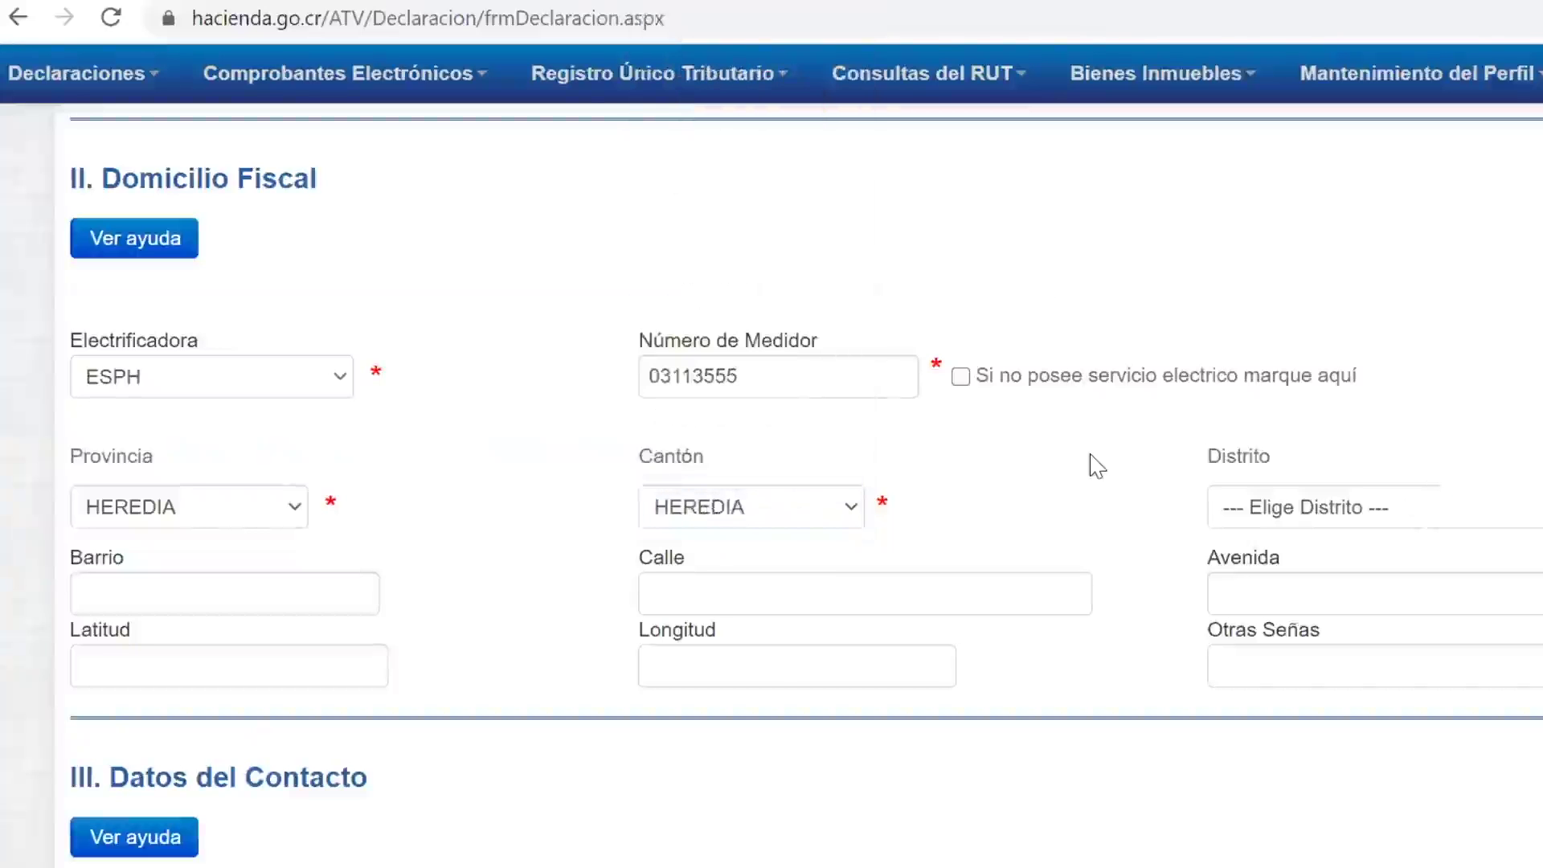
click(1400, 507)
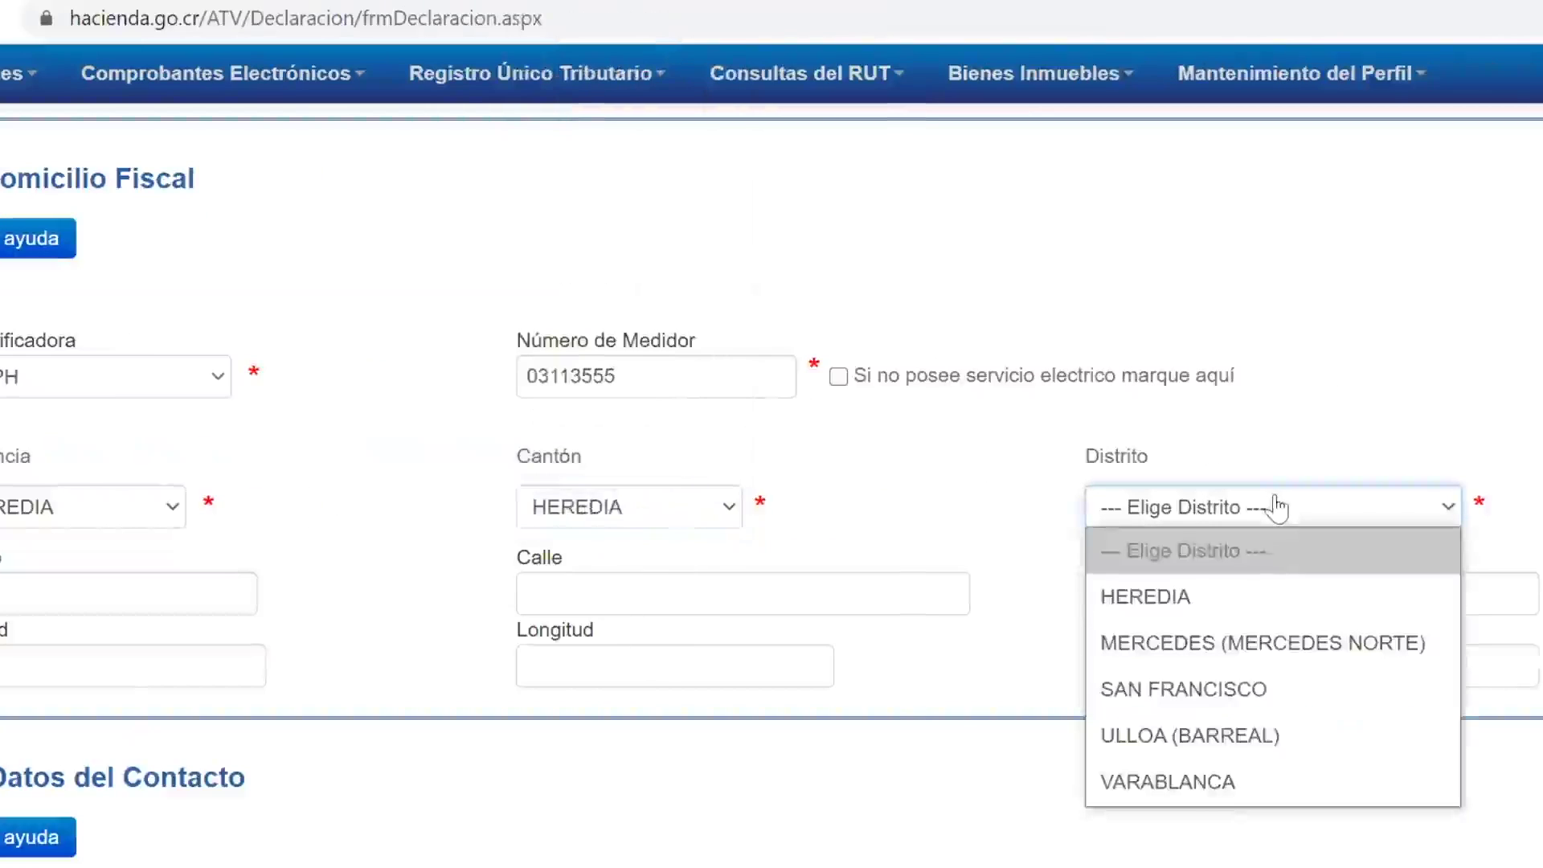
click(1271, 580)
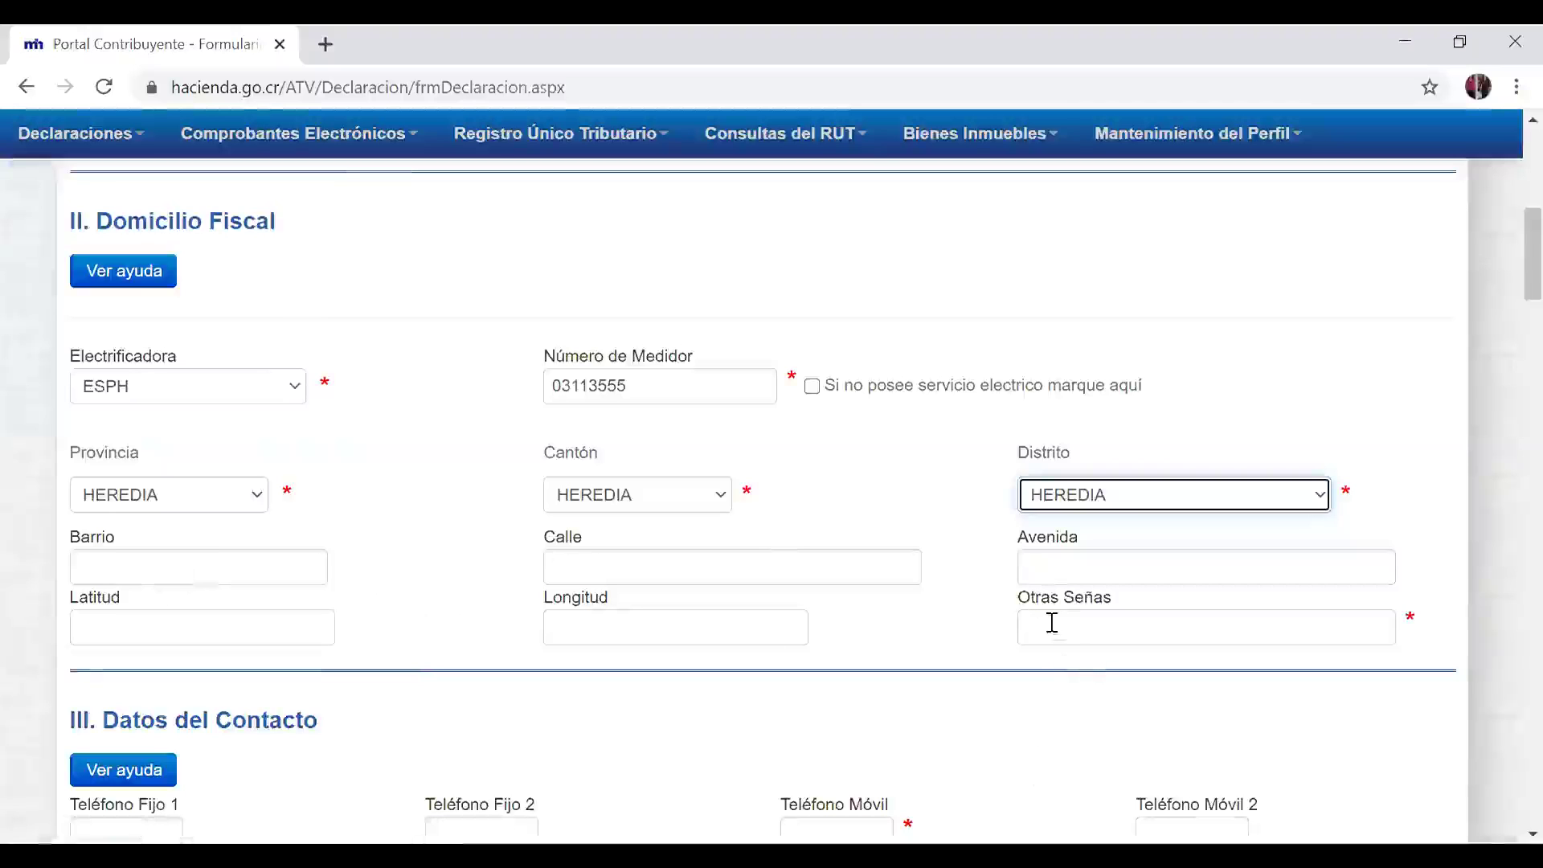
click(1089, 638)
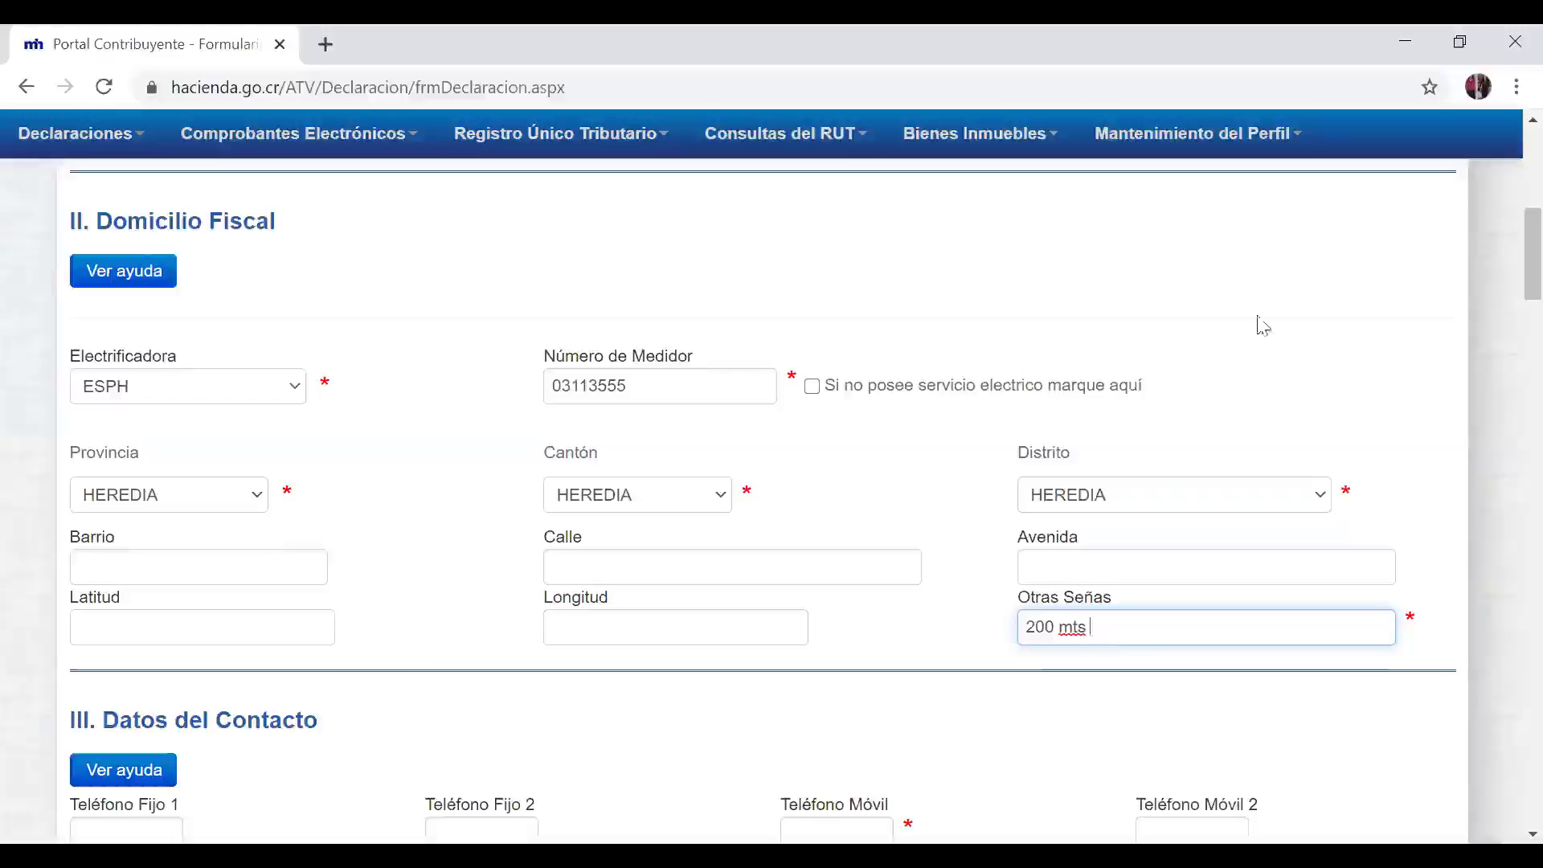
Step: Enter the contact's mobile phone number and move to the Correo Electrónico 1 field
scroll(956, 675, down, 1)
scroll(956, 674, down, 4)
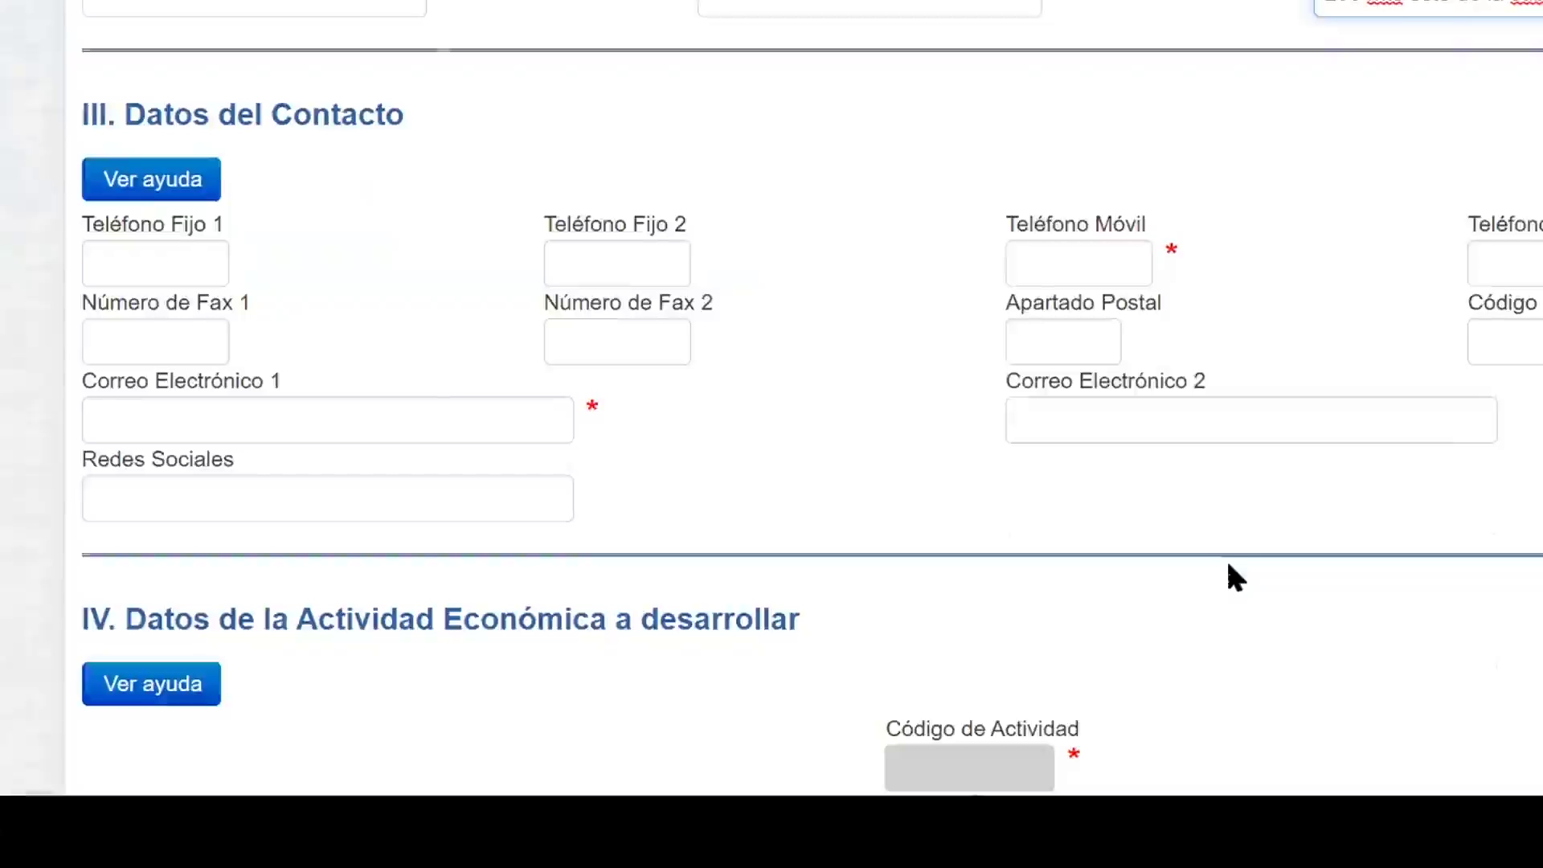
key(Tab)
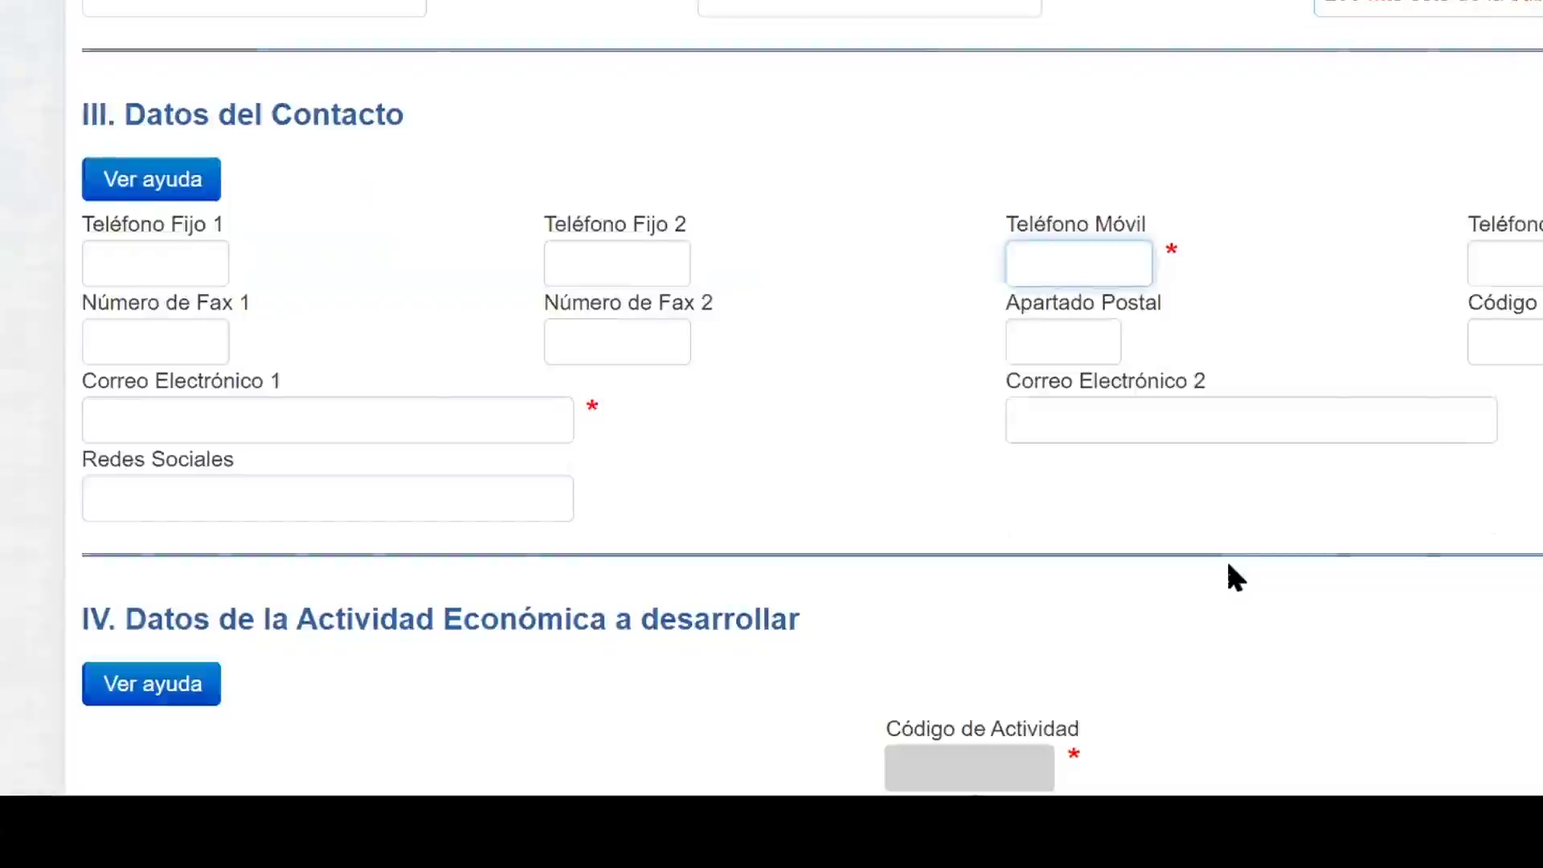
text(8626)
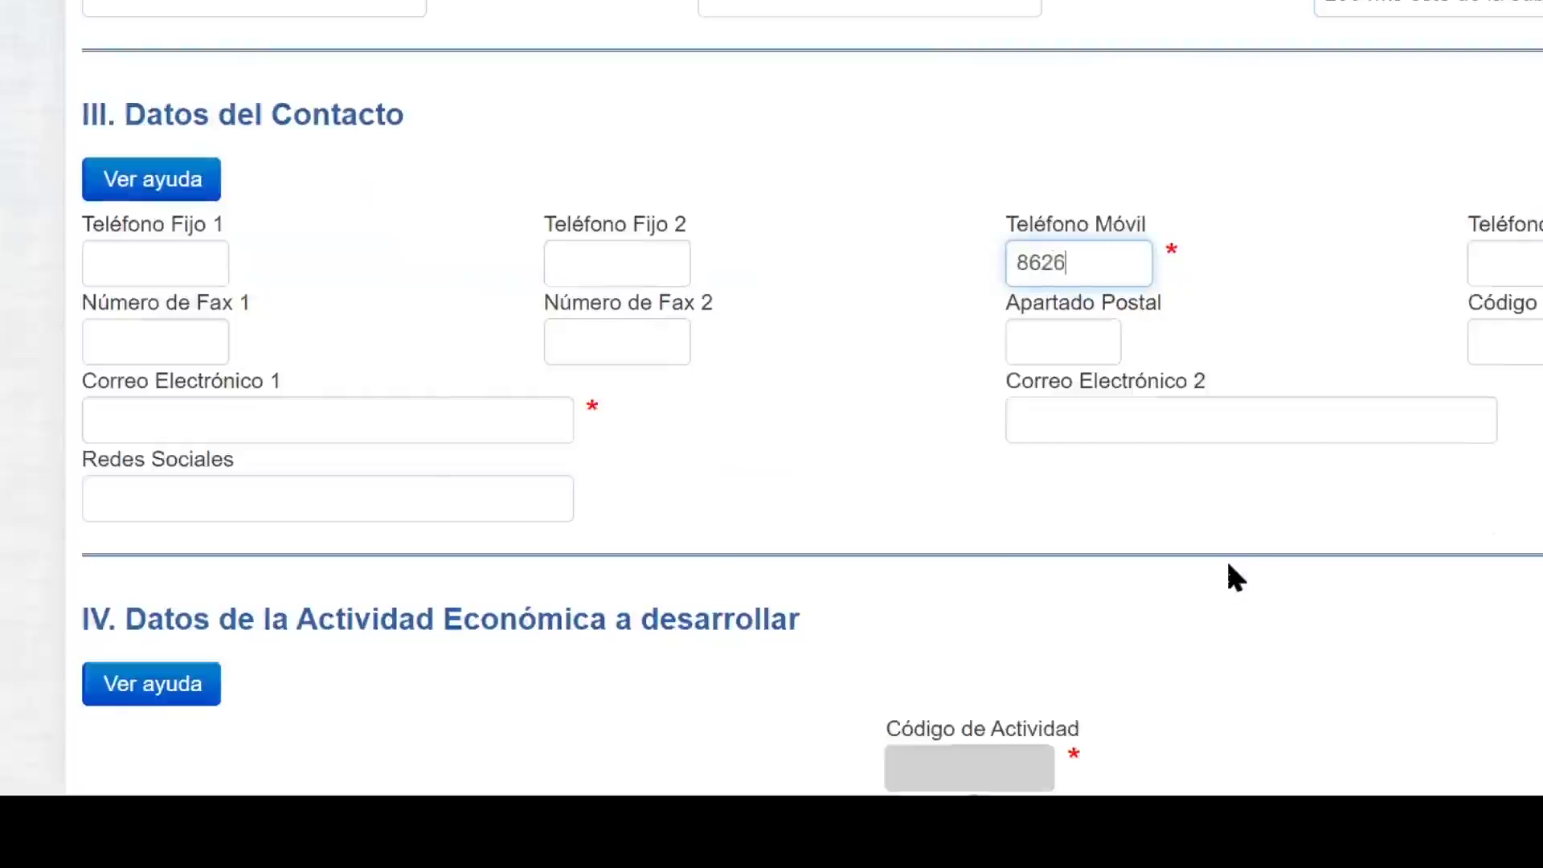
text(0537)
click(193, 402)
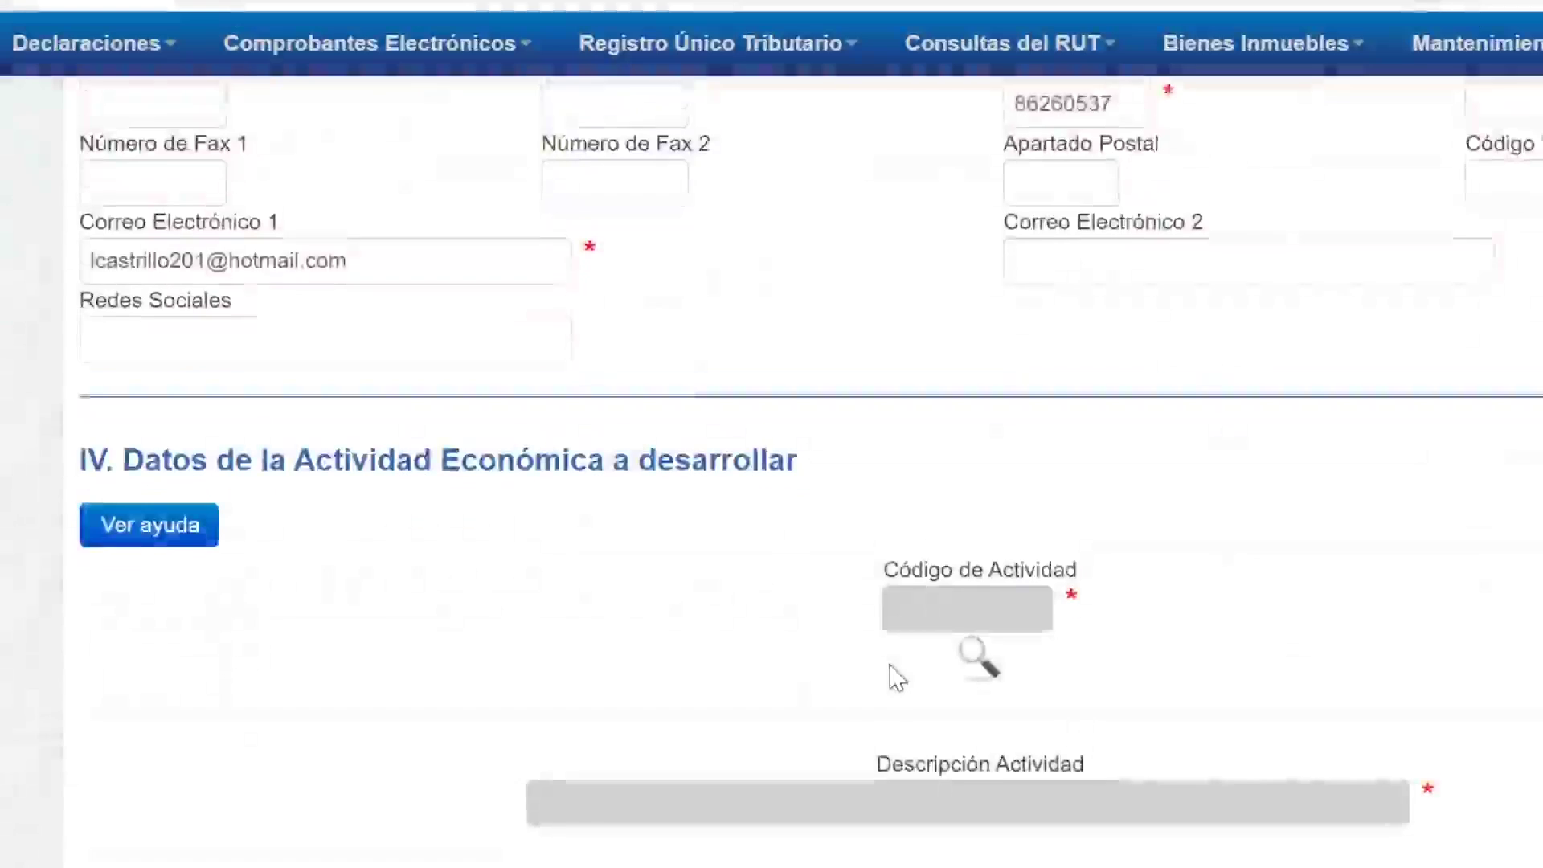
scroll(890, 667, down, 2)
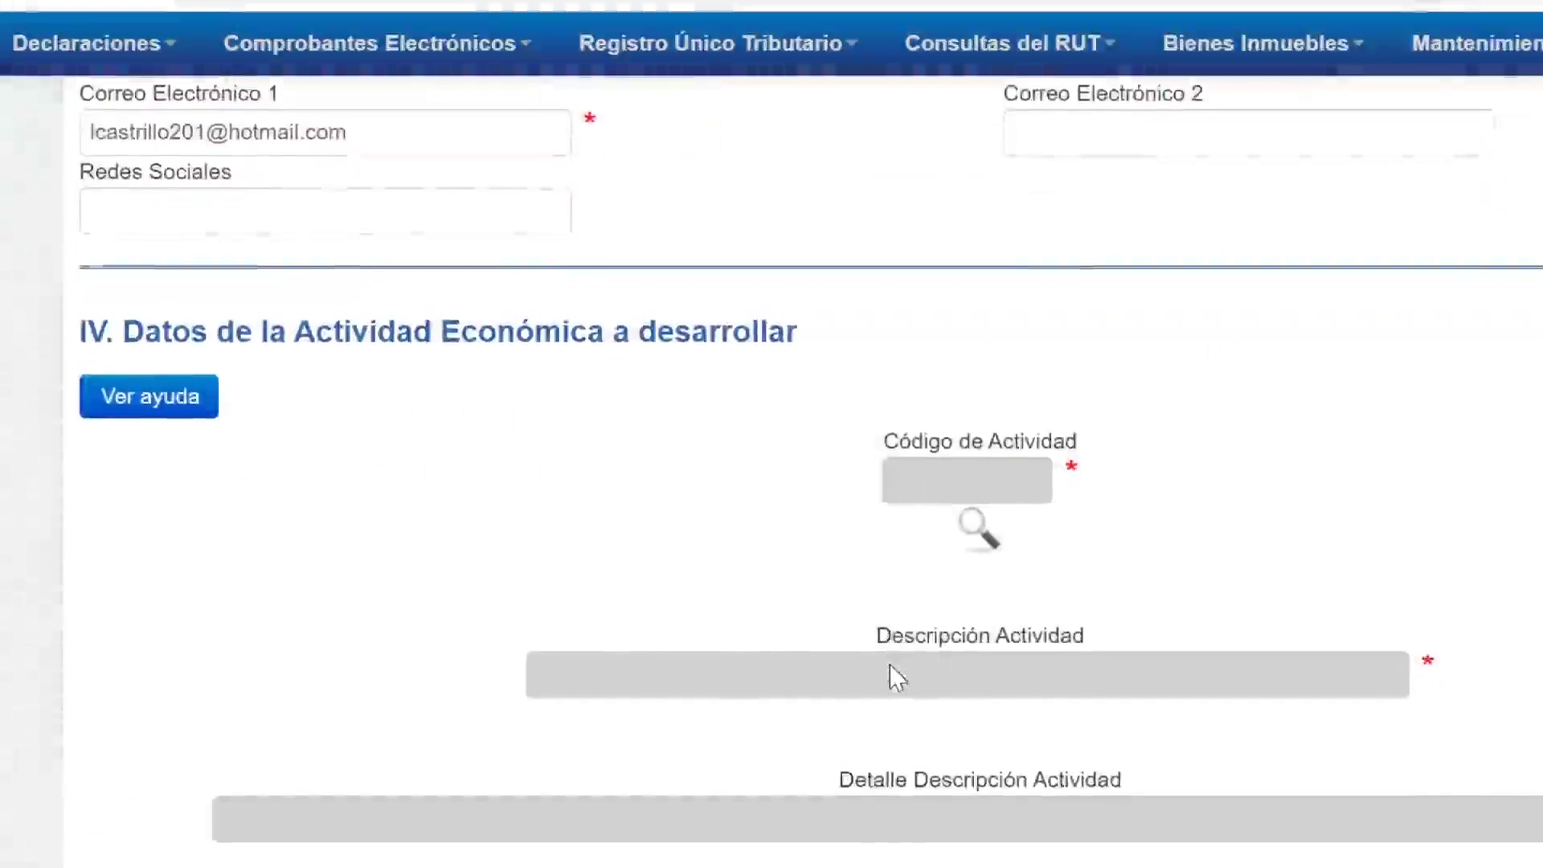
scroll(897, 677, down, 1)
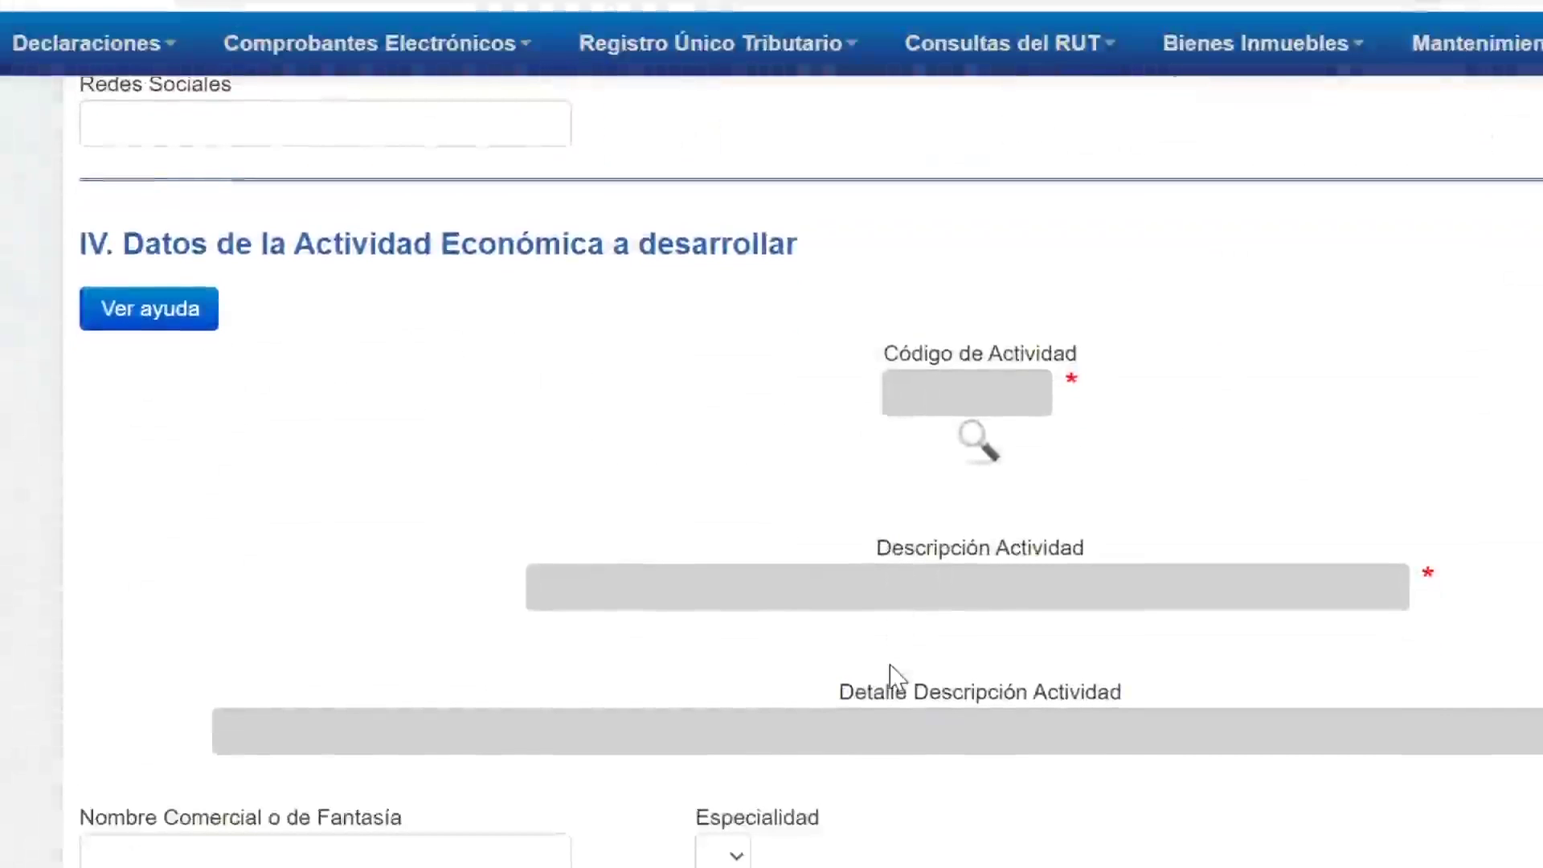
scroll(891, 675, down, 1)
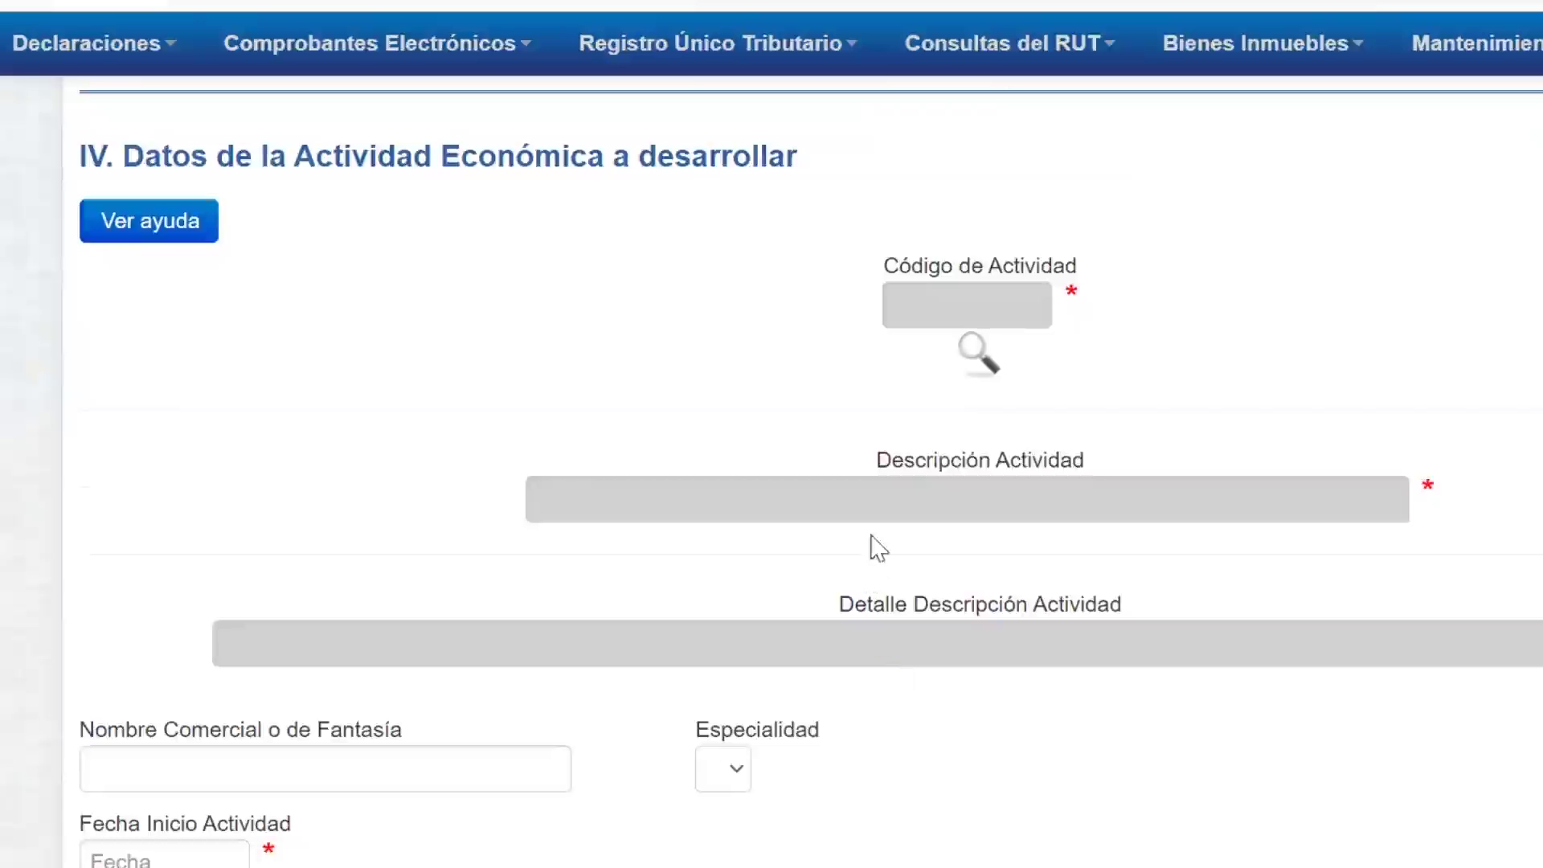
Step: Search activity descriptions for 'comisio' and pick code 511001, commission agents
click(976, 351)
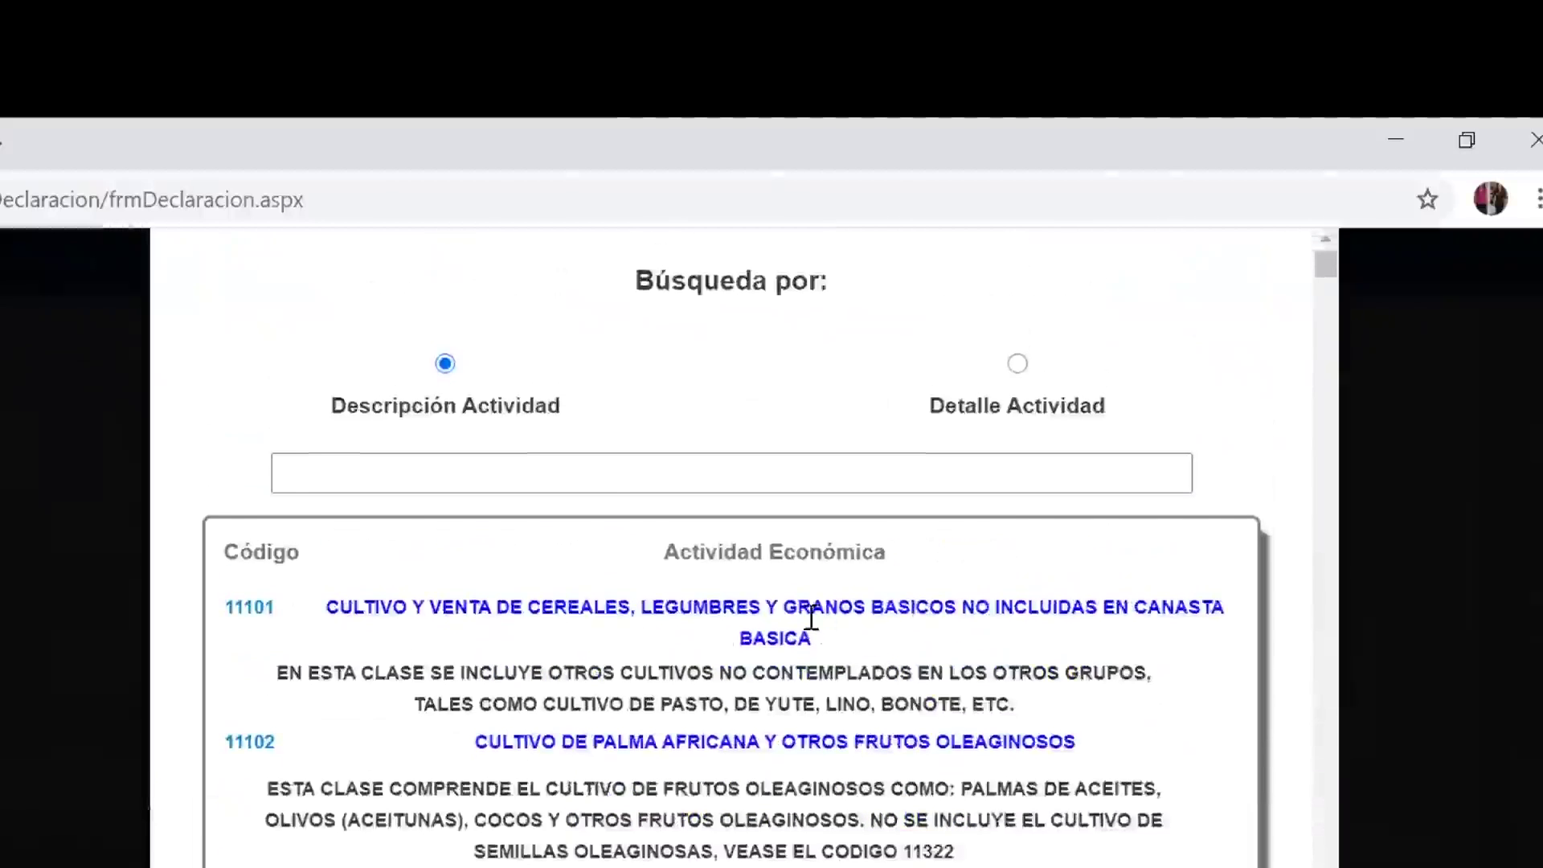
click(507, 481)
text(comisio)
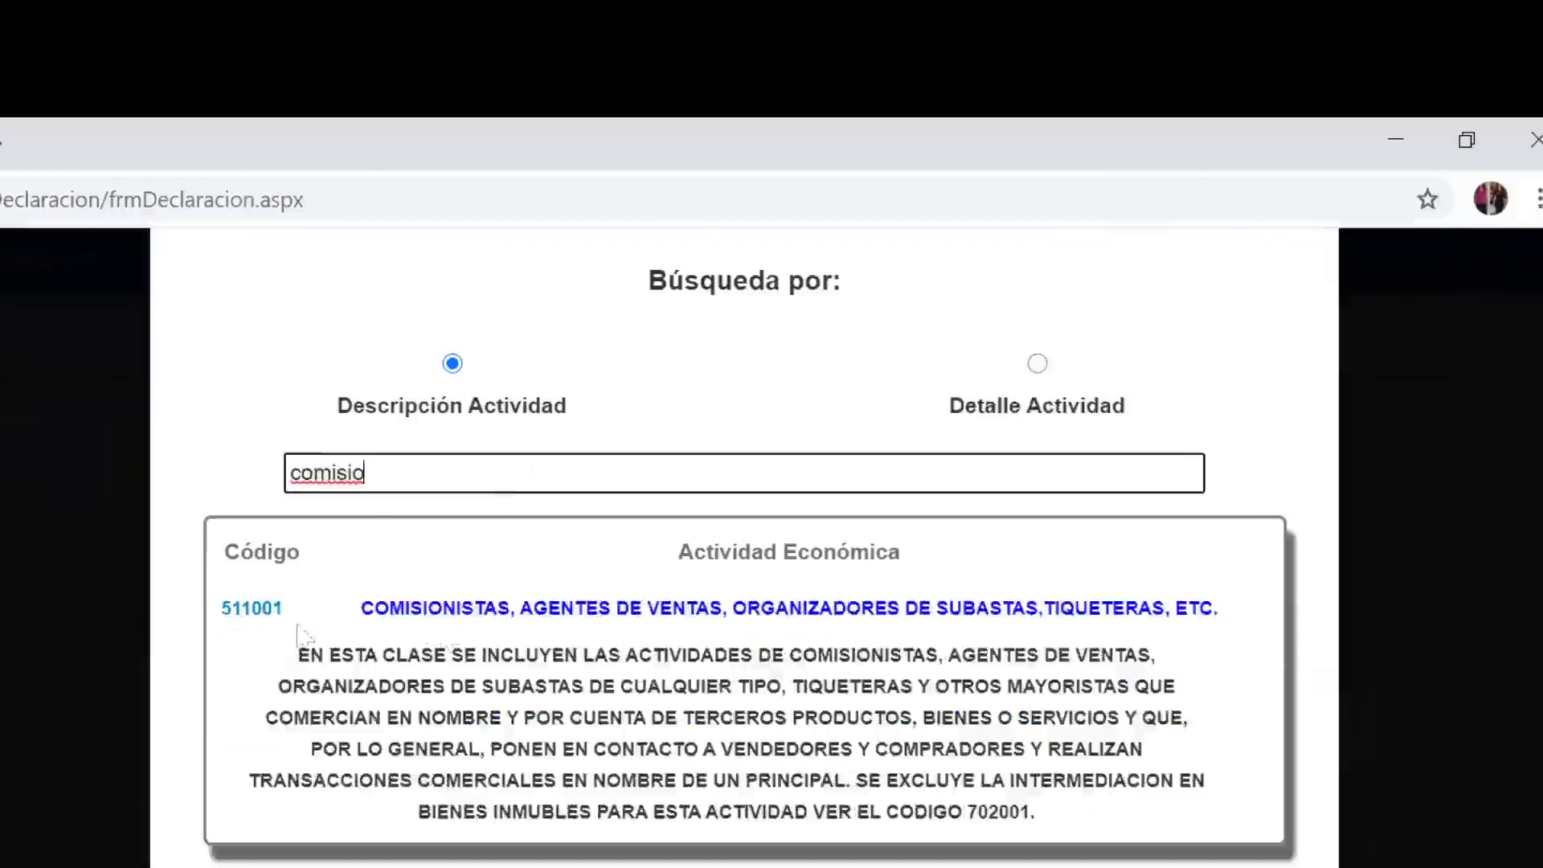
click(244, 612)
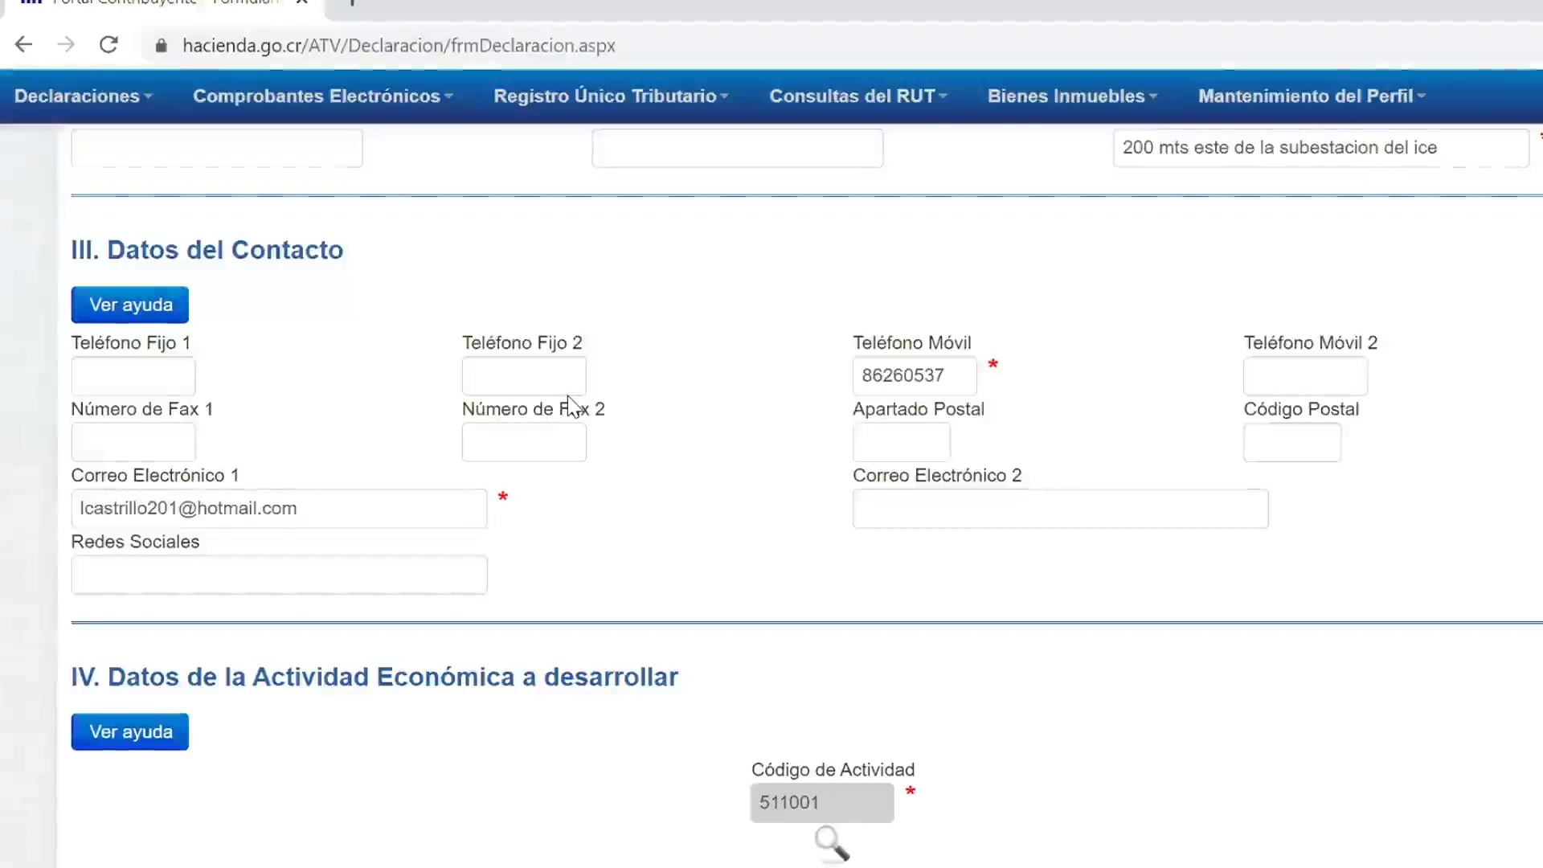
Step: Set the activity start date to 03/02/2021 and its province, canton and district to HEREDIA
scroll(571, 406, down, 10)
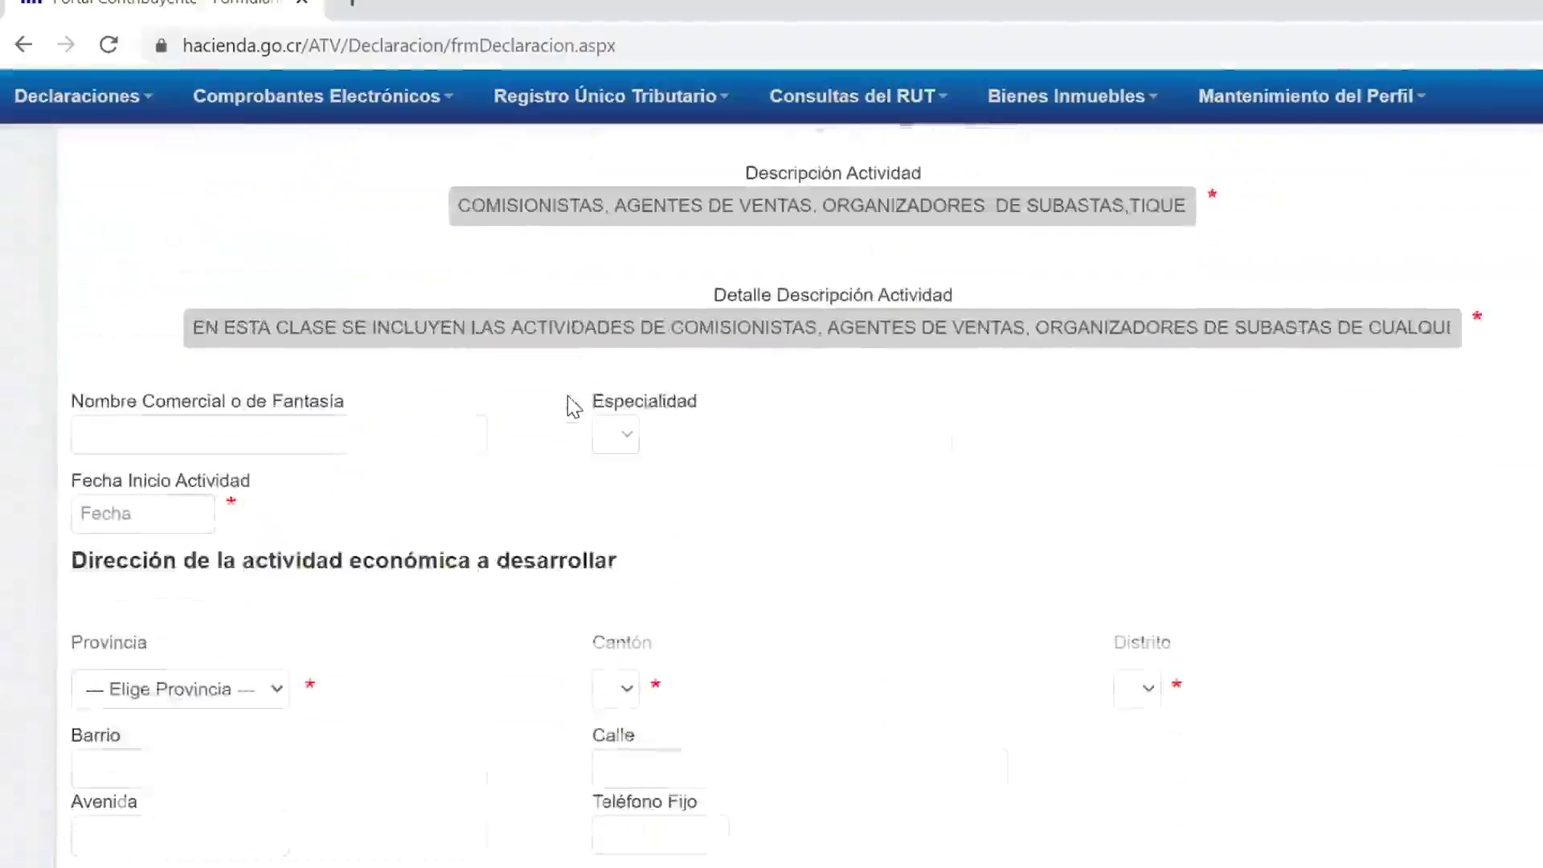
click(154, 504)
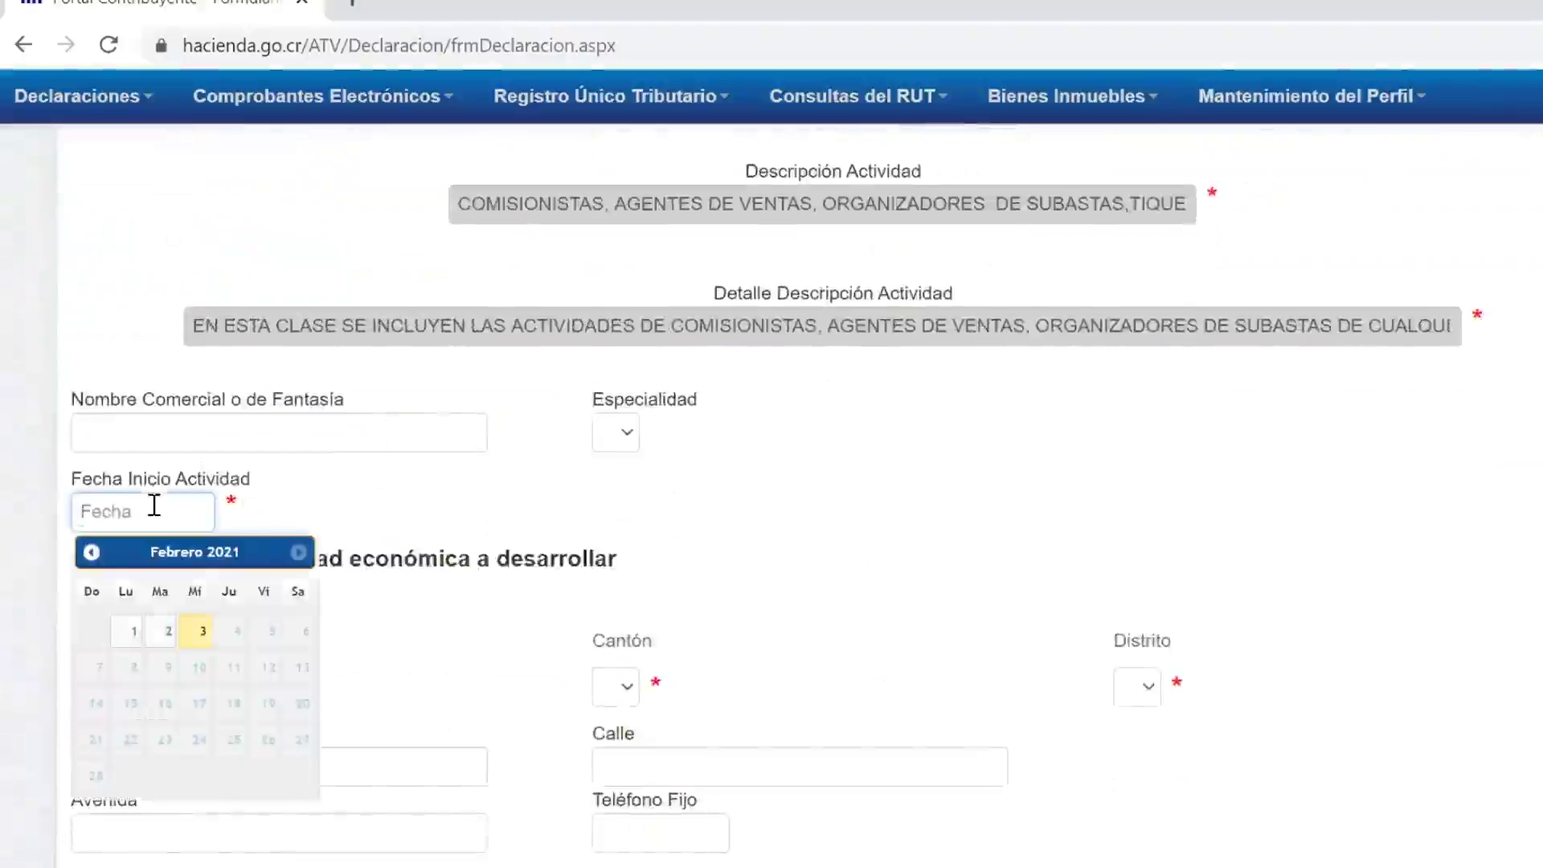
click(203, 644)
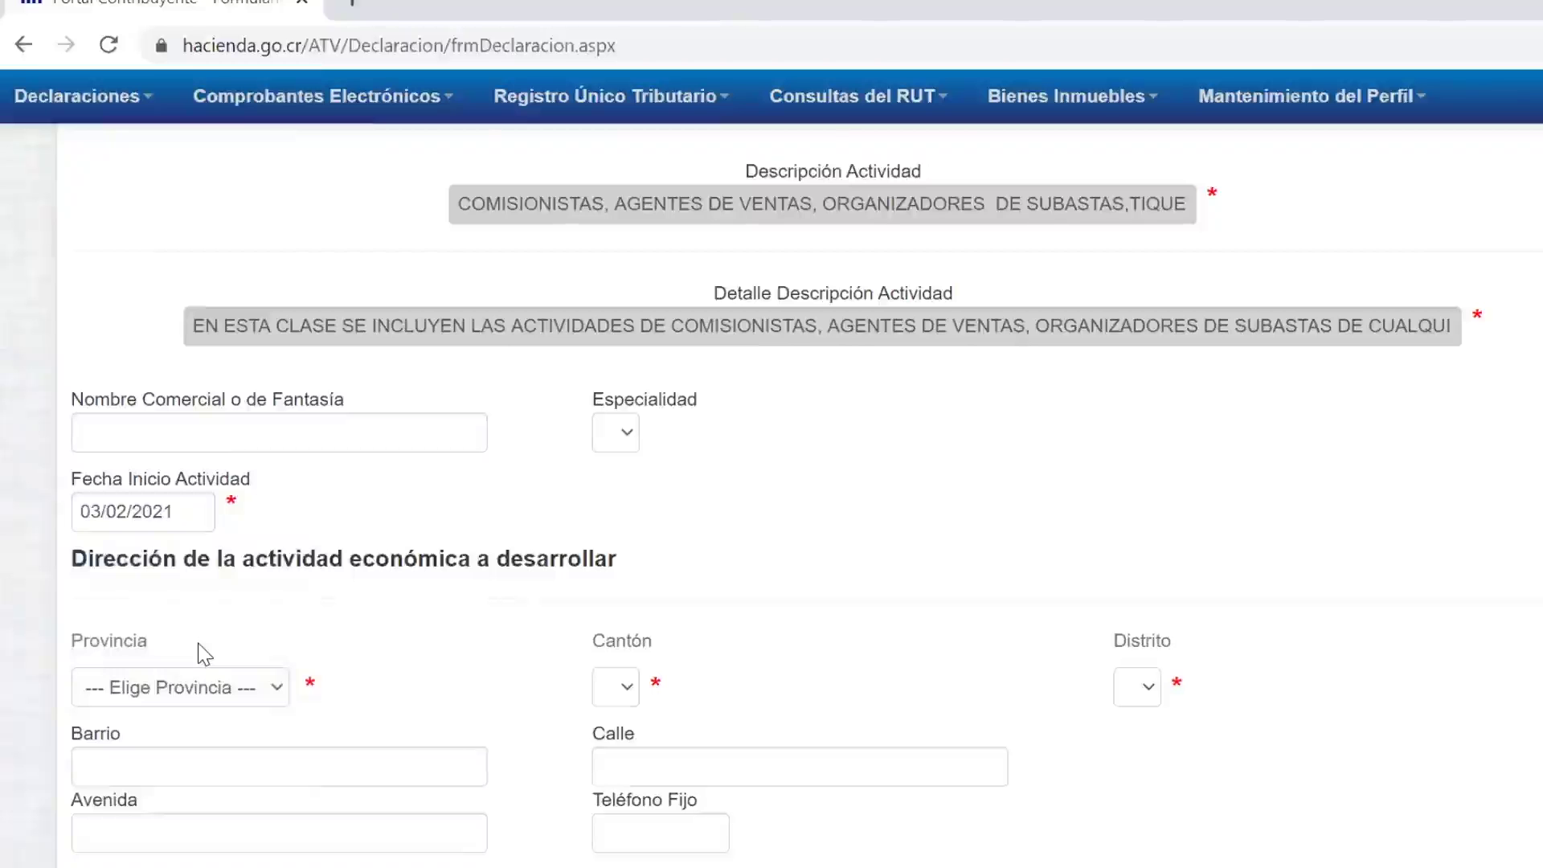
scroll(202, 652, down, 3)
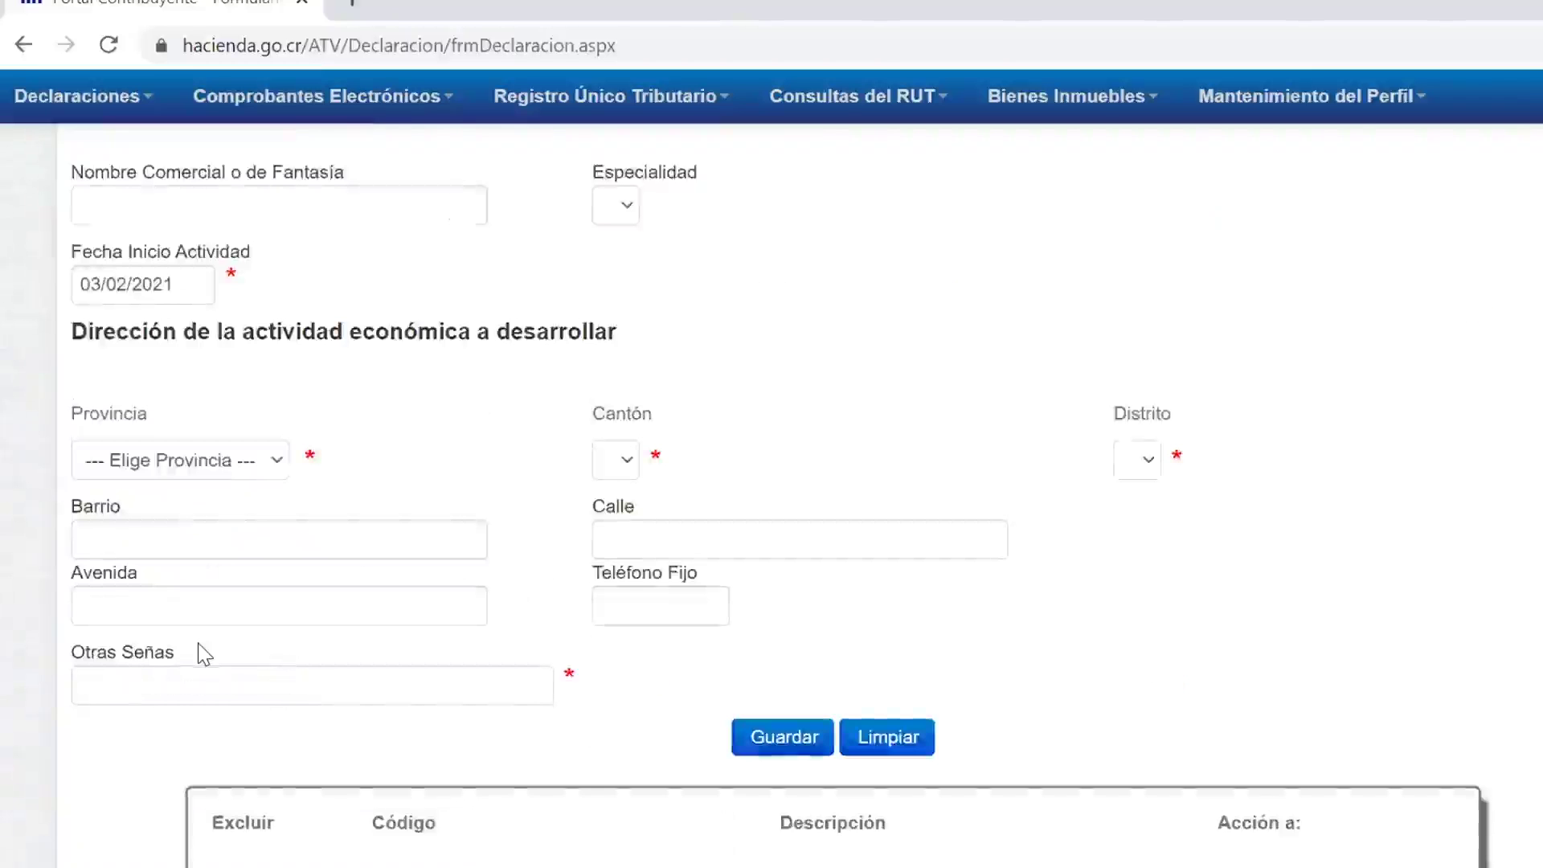
click(243, 465)
click(225, 685)
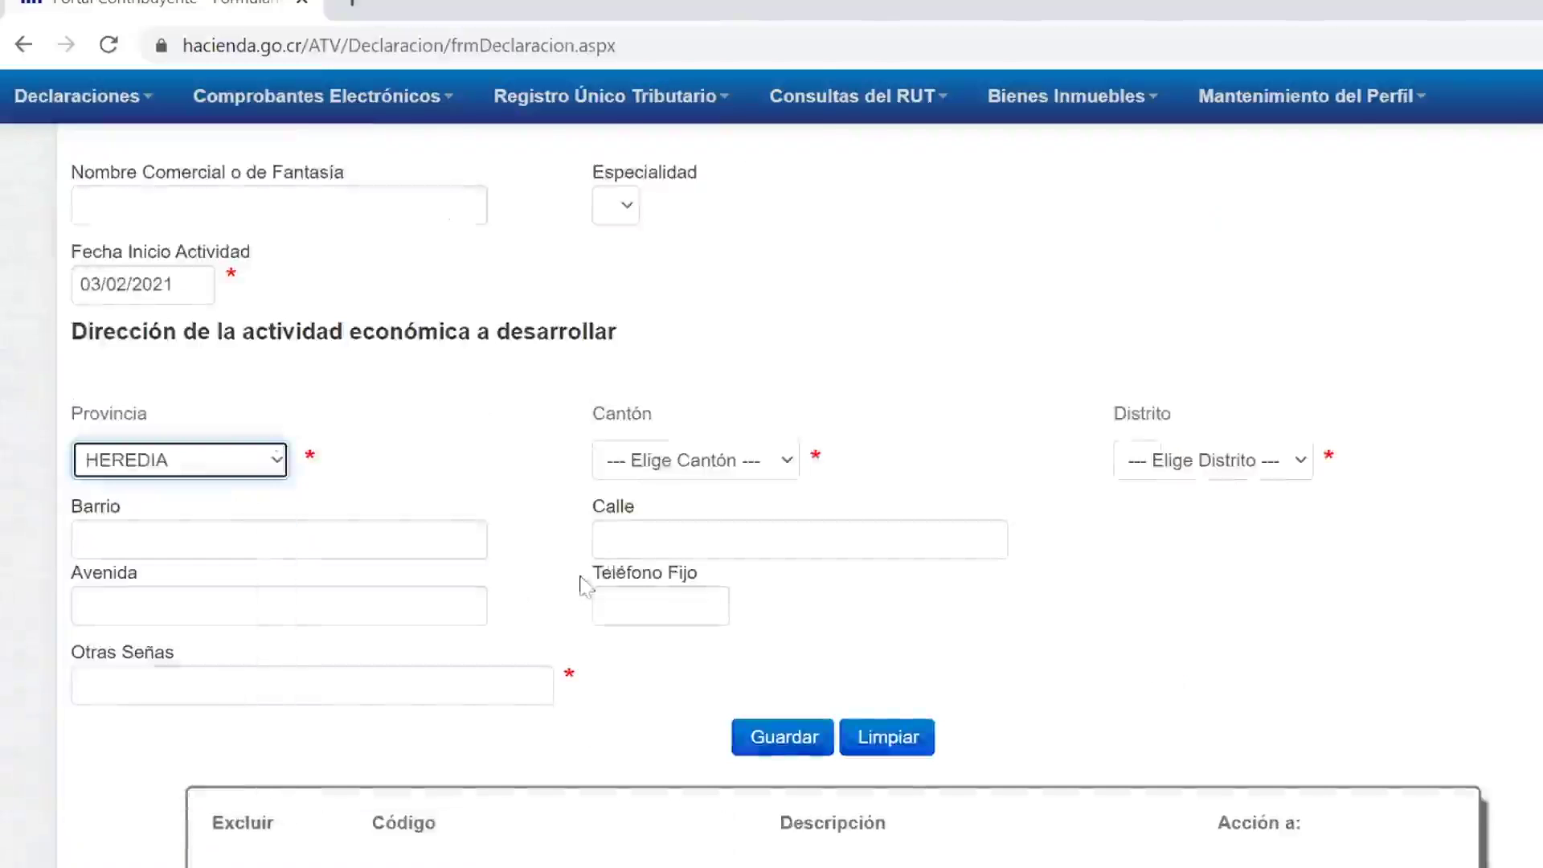
click(663, 466)
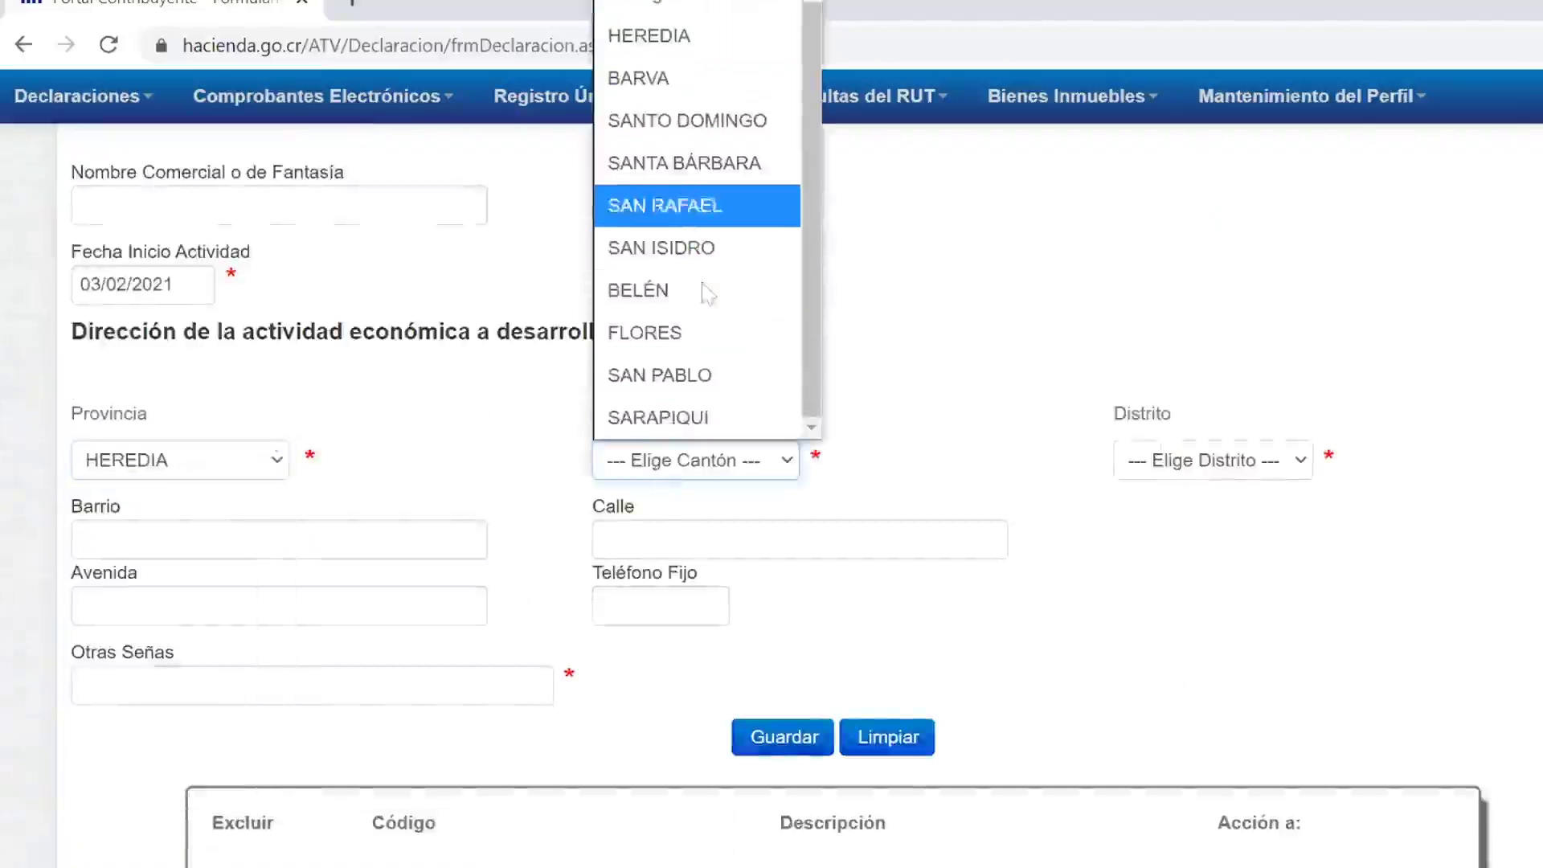
key(h)
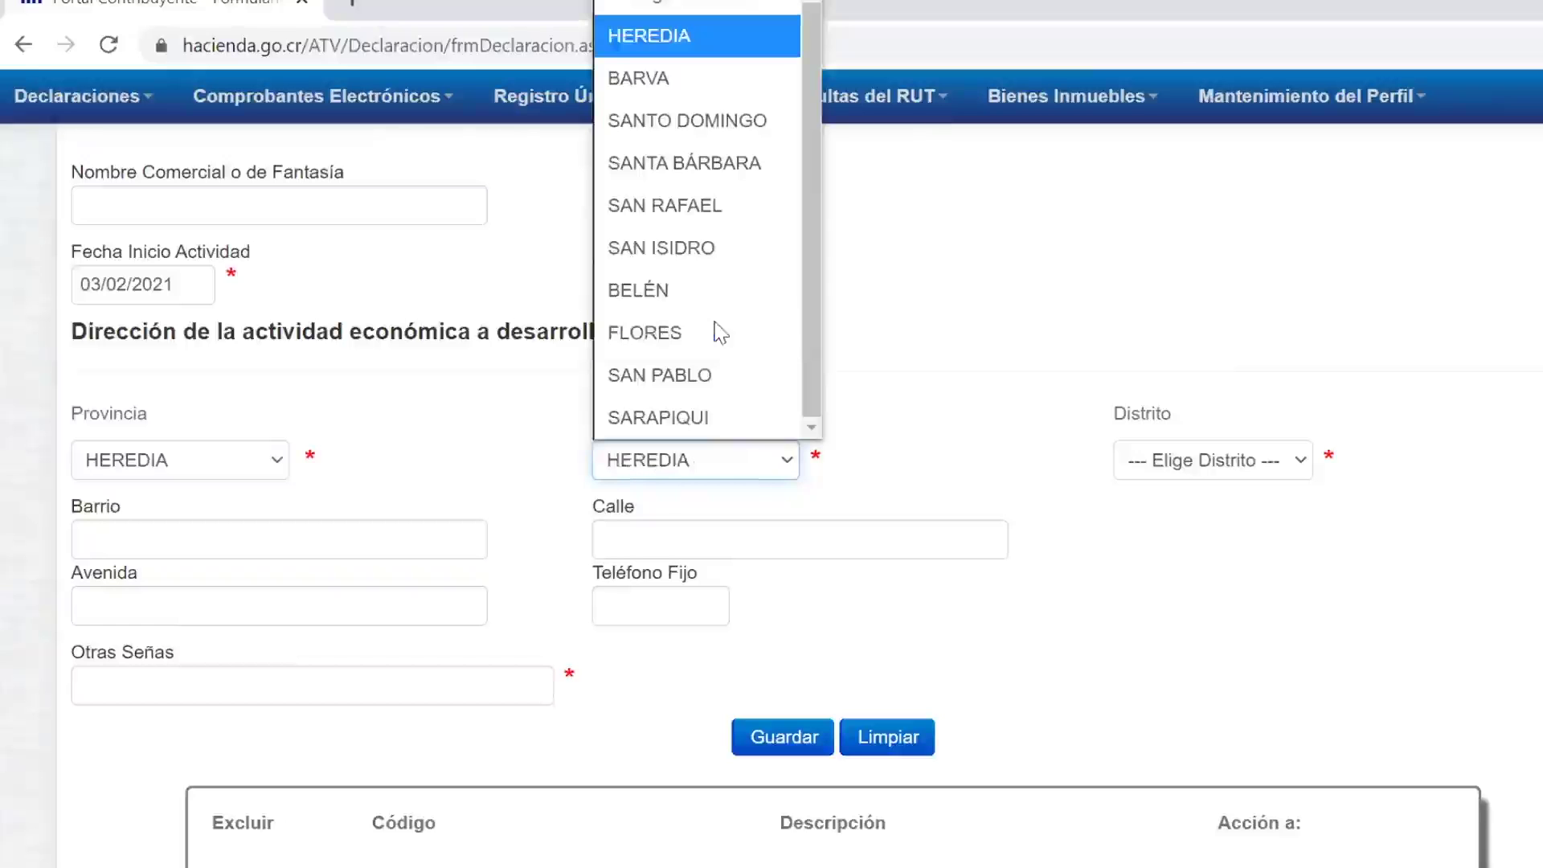
click(1211, 471)
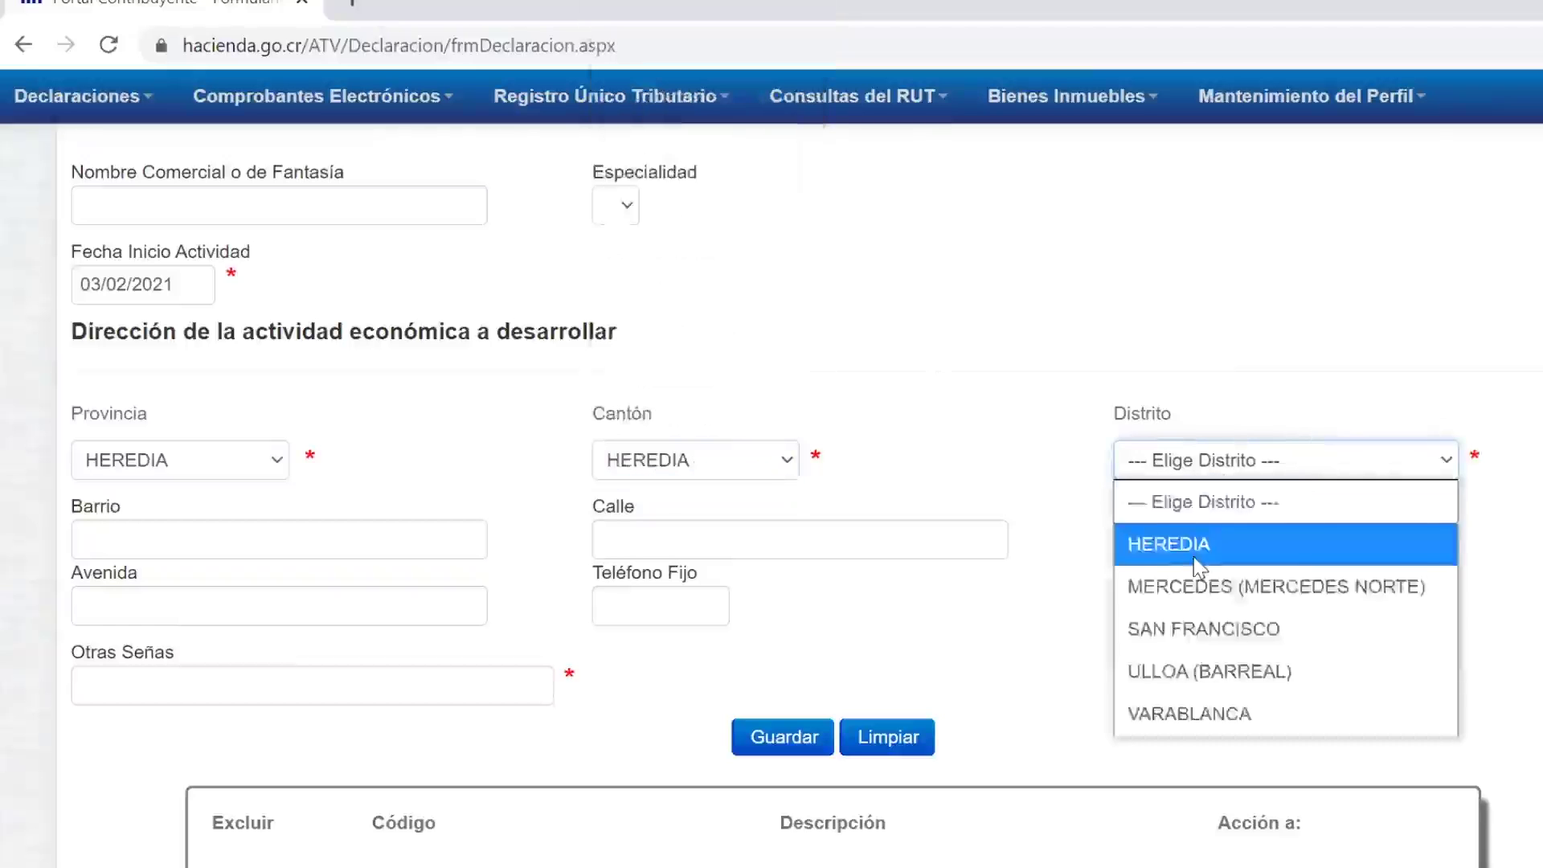
click(1201, 542)
Step: Paste the directions into Otras Señas and save activity 511001 to the declaration
click(454, 677)
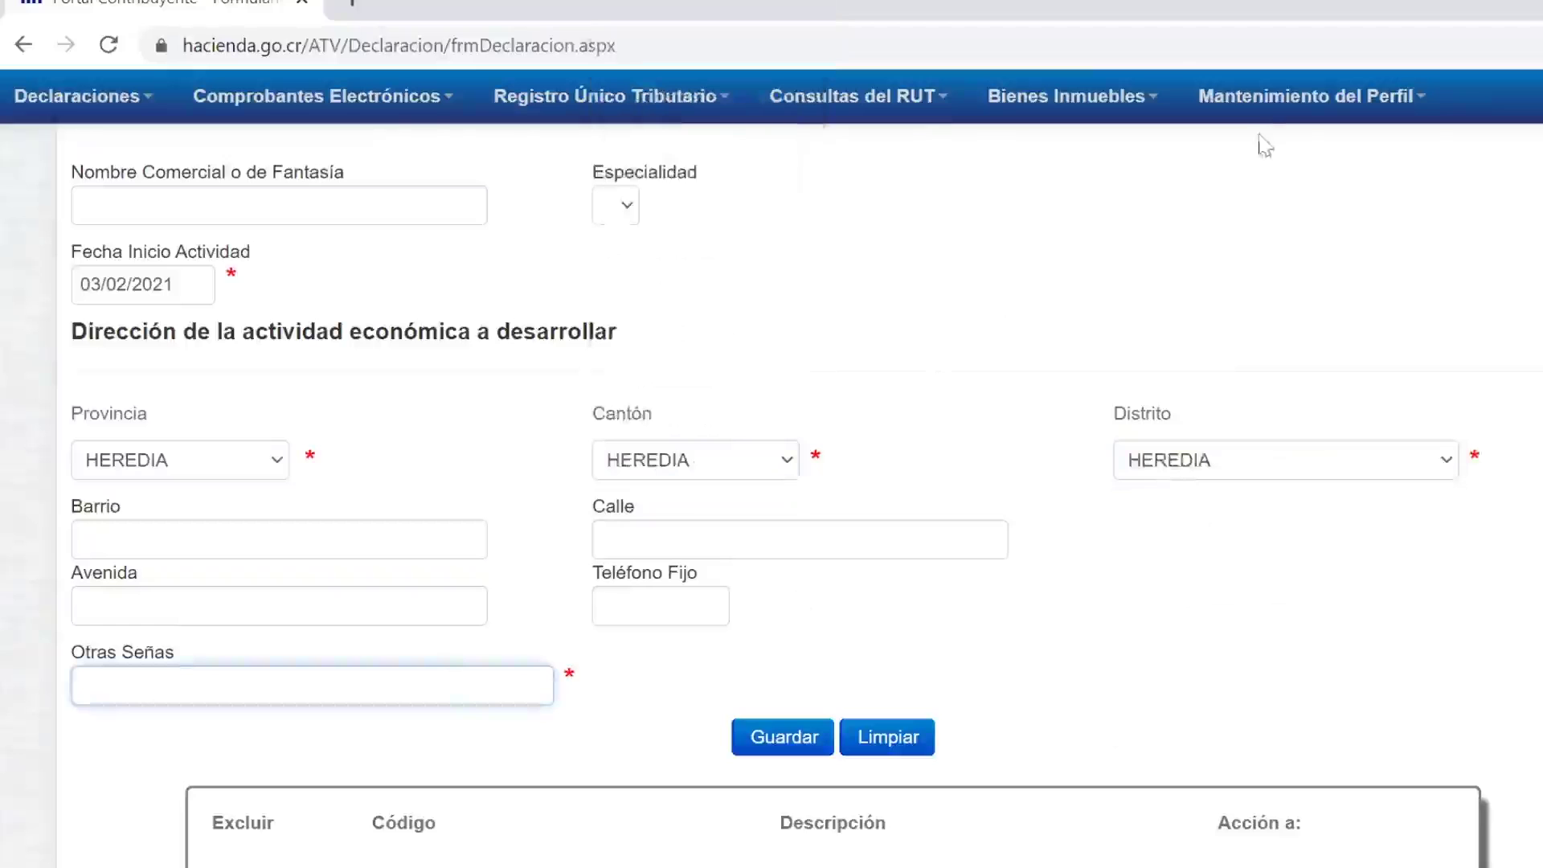
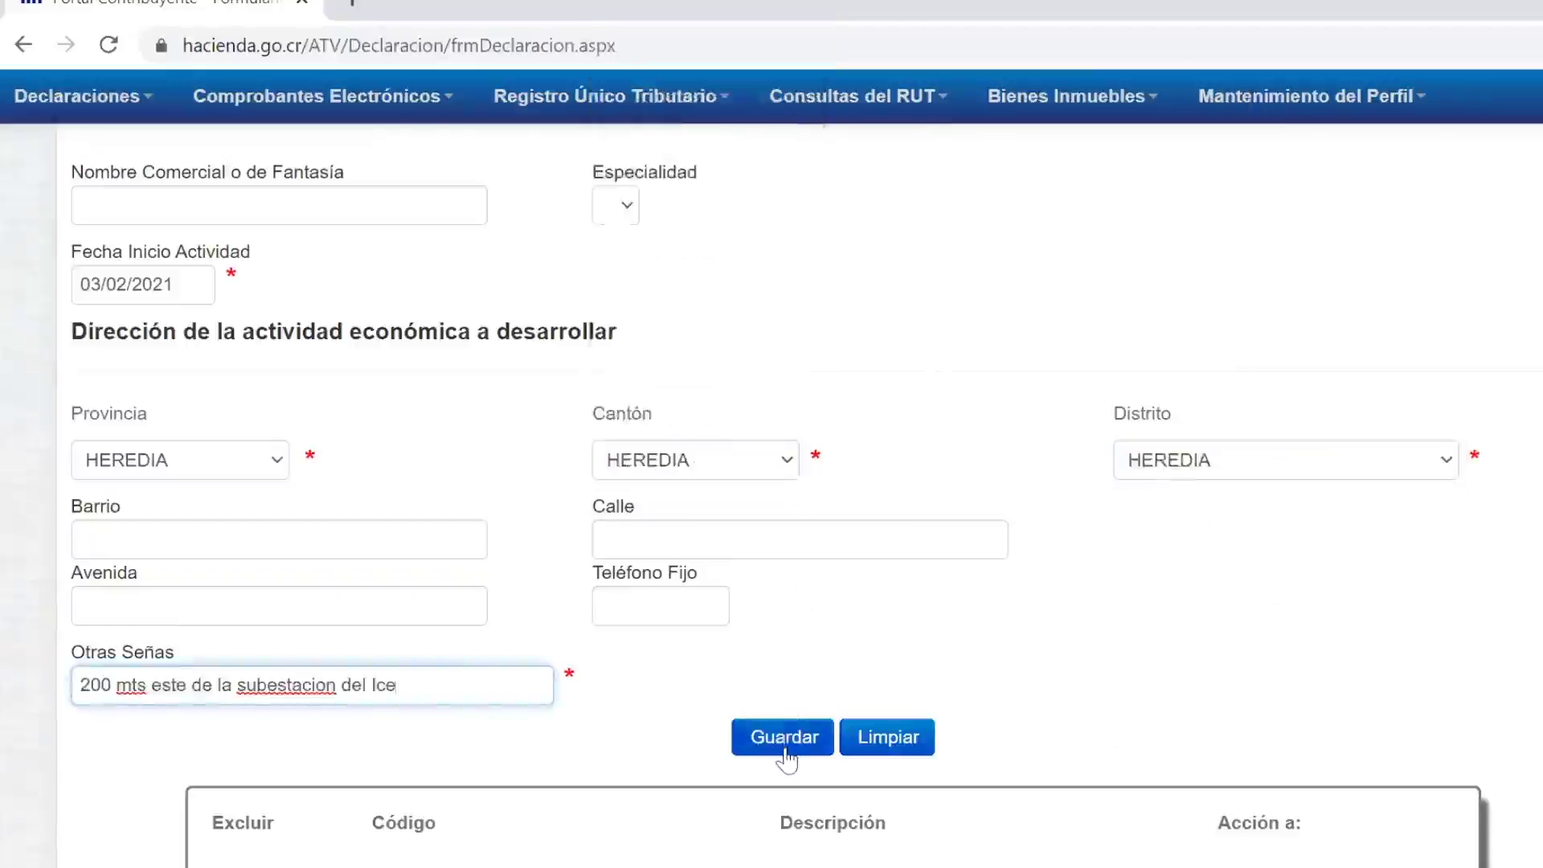
click(784, 751)
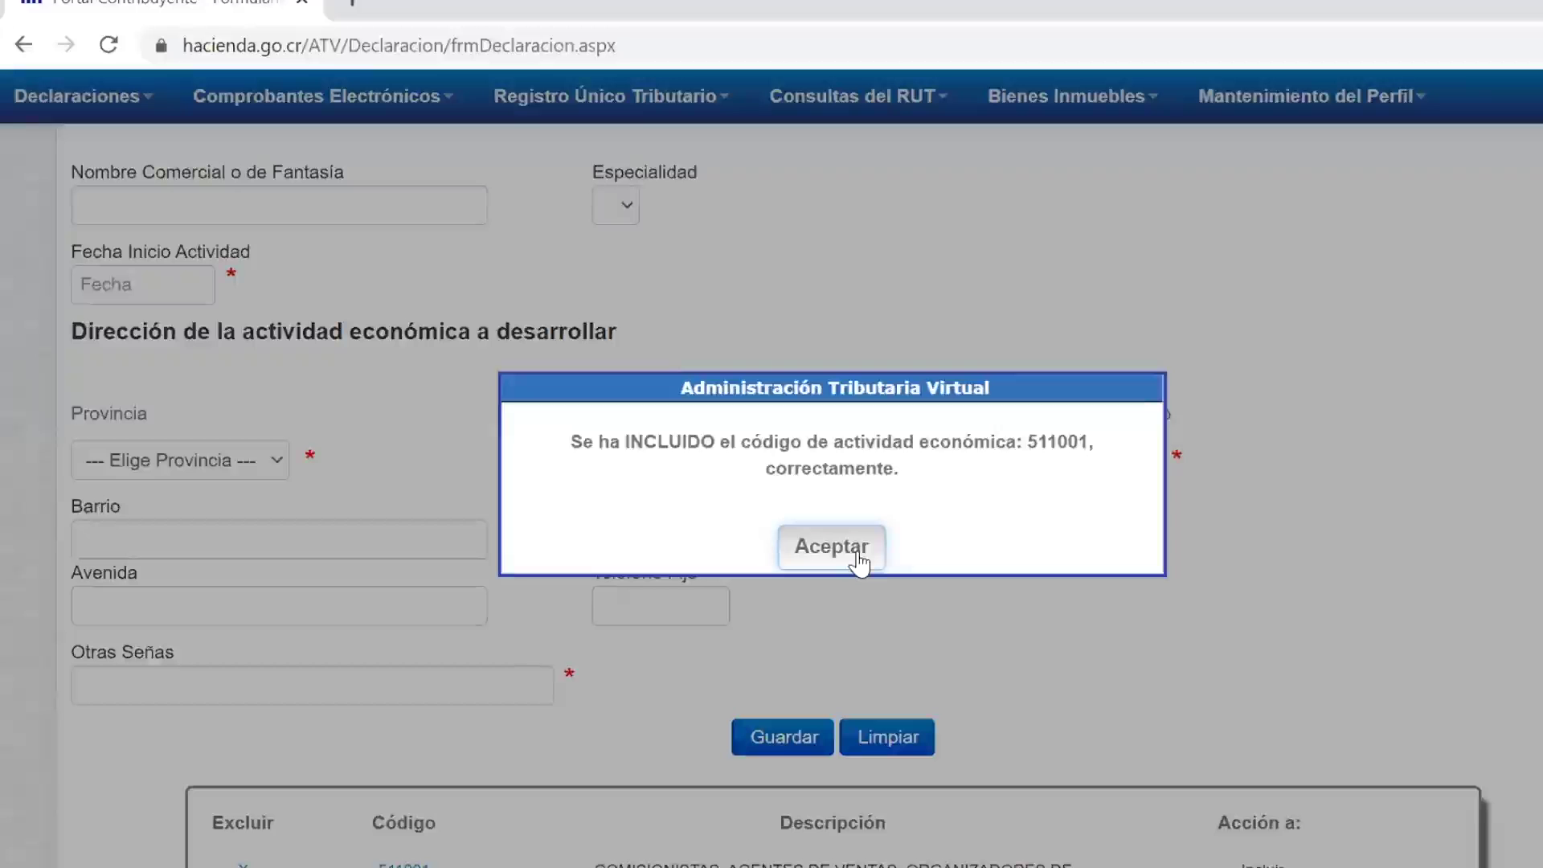
click(859, 560)
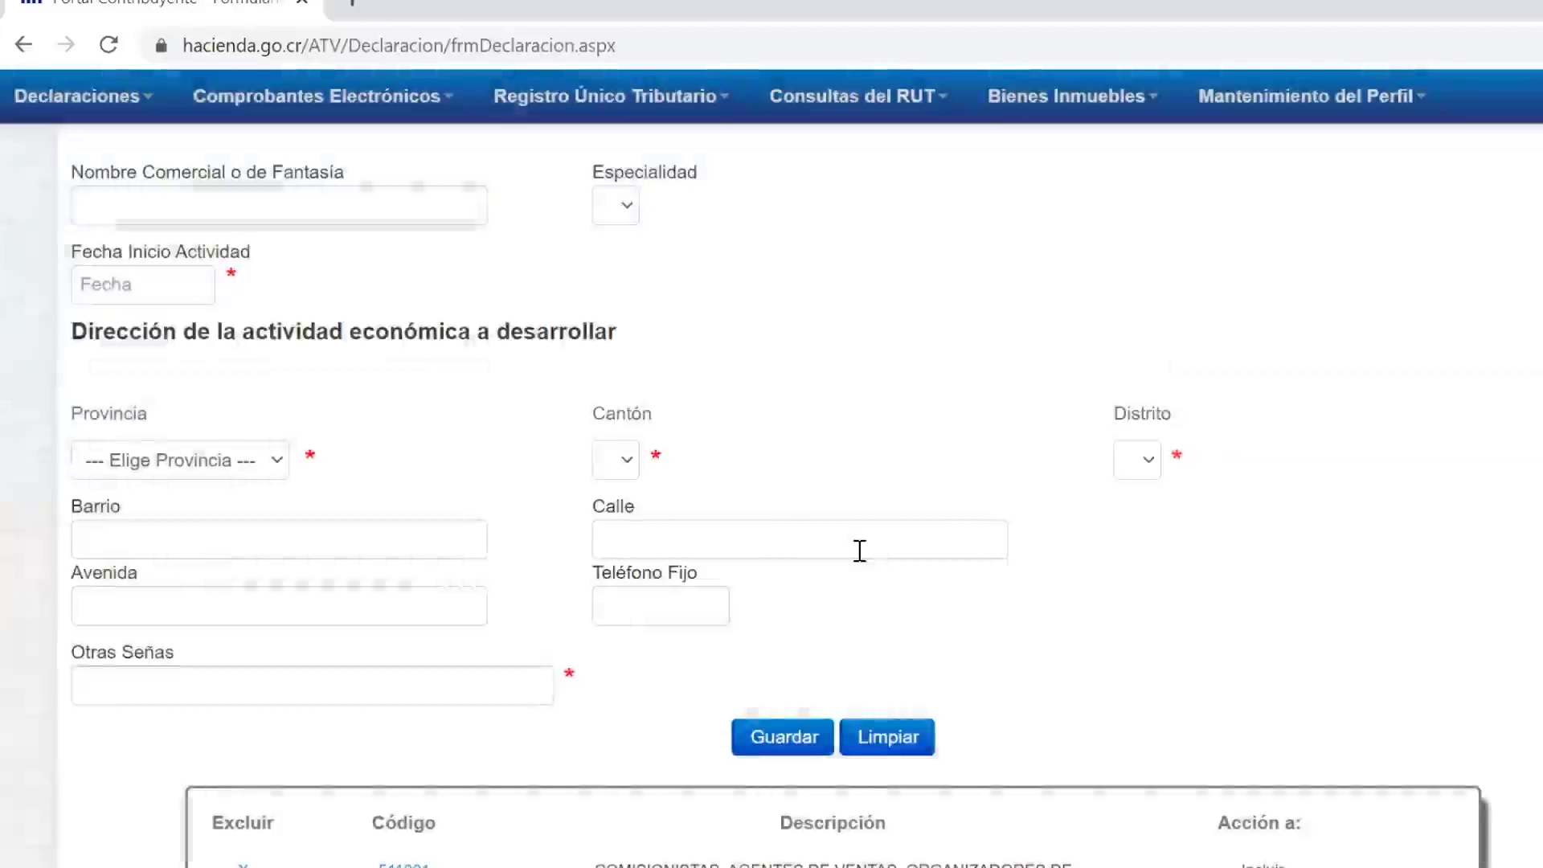
scroll(859, 550, down, 6)
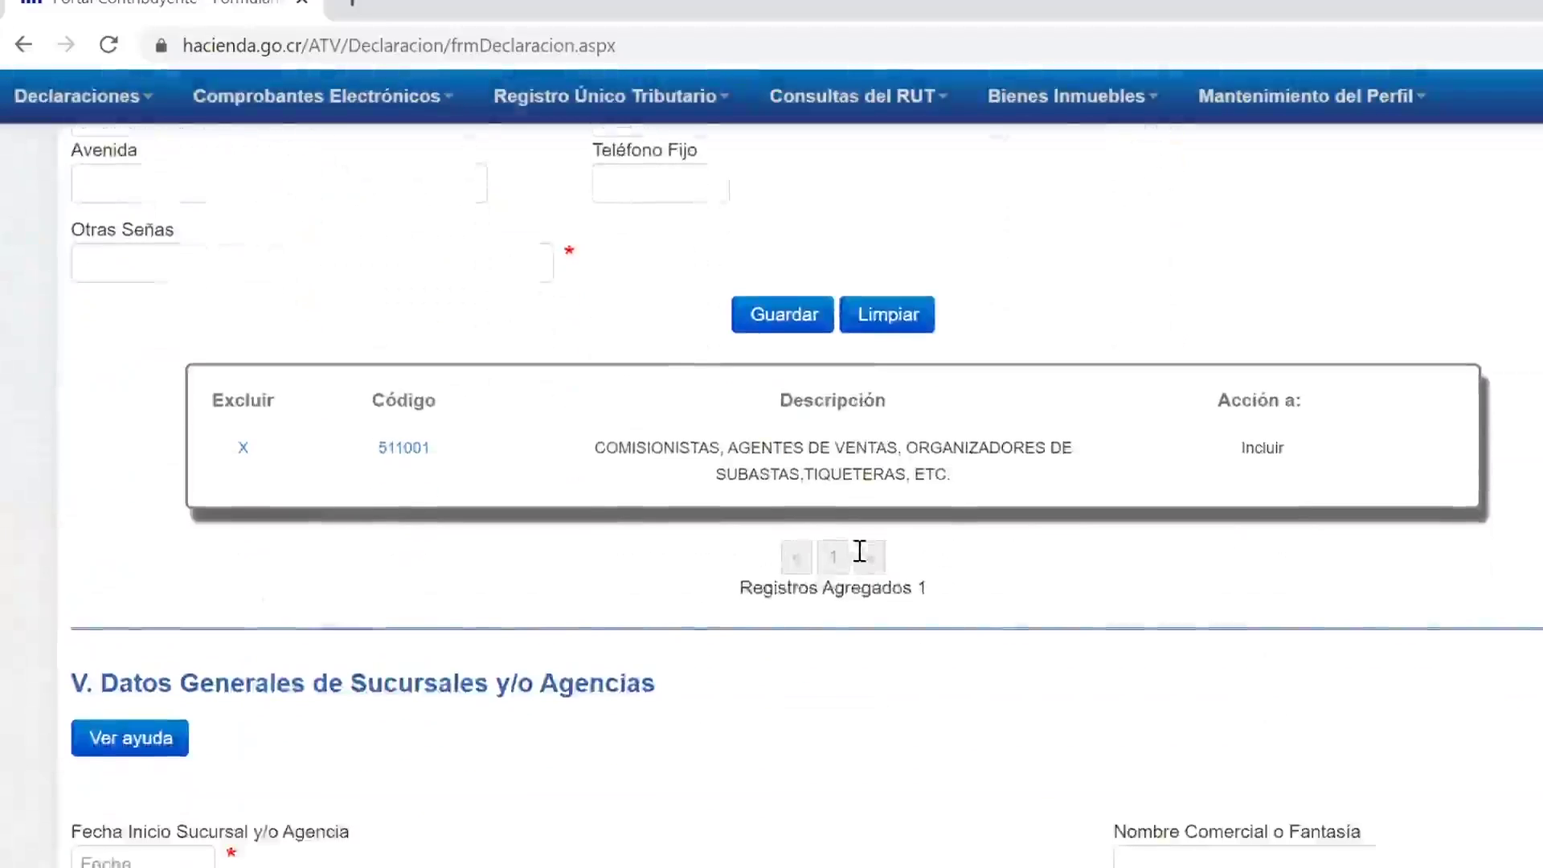
scroll(858, 550, down, 3)
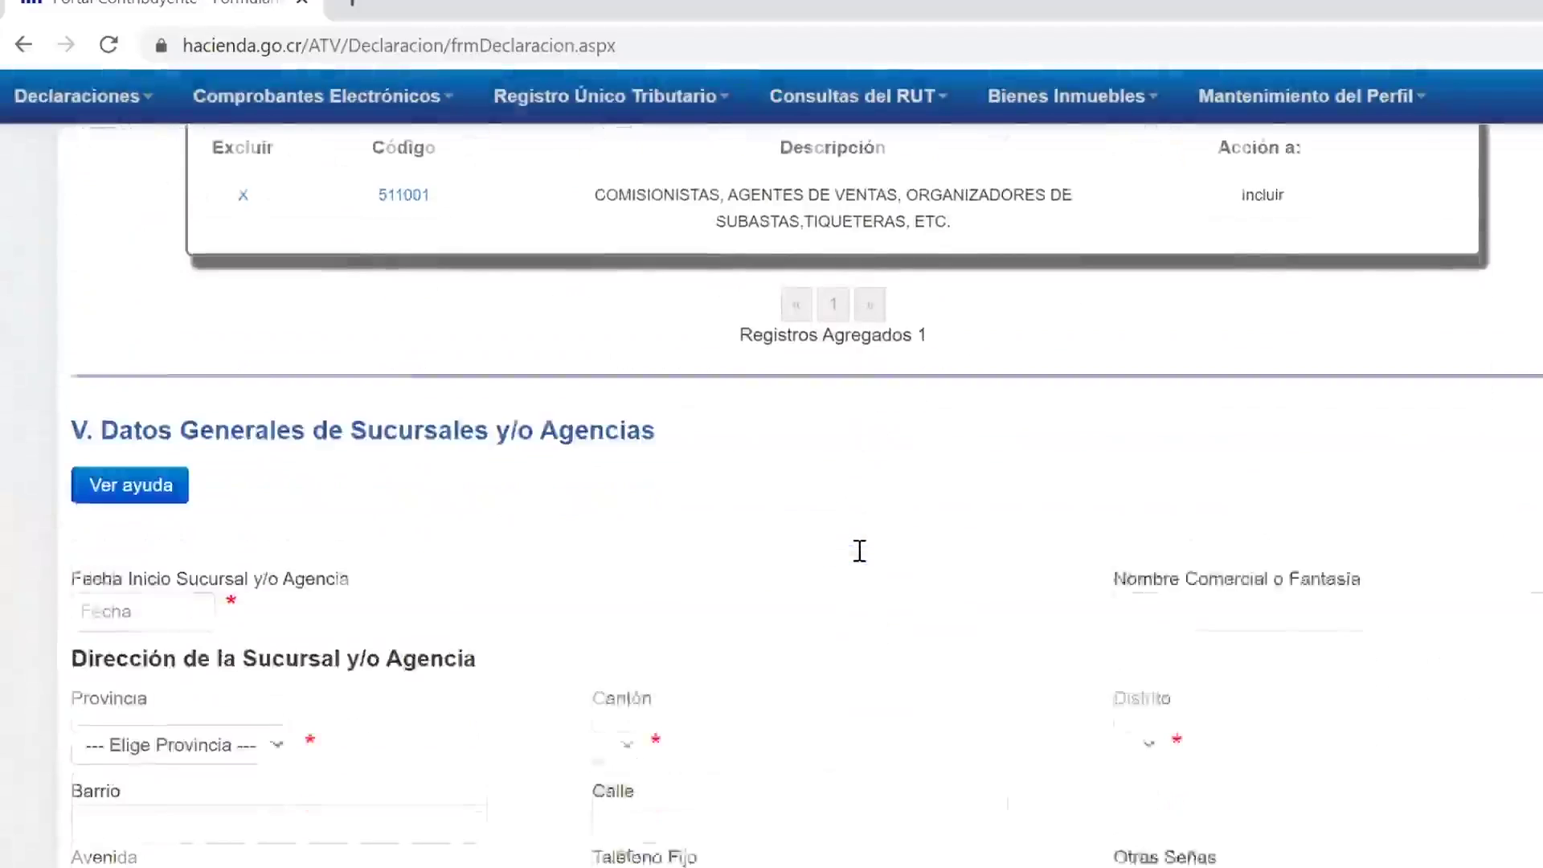
scroll(859, 551, down, 3)
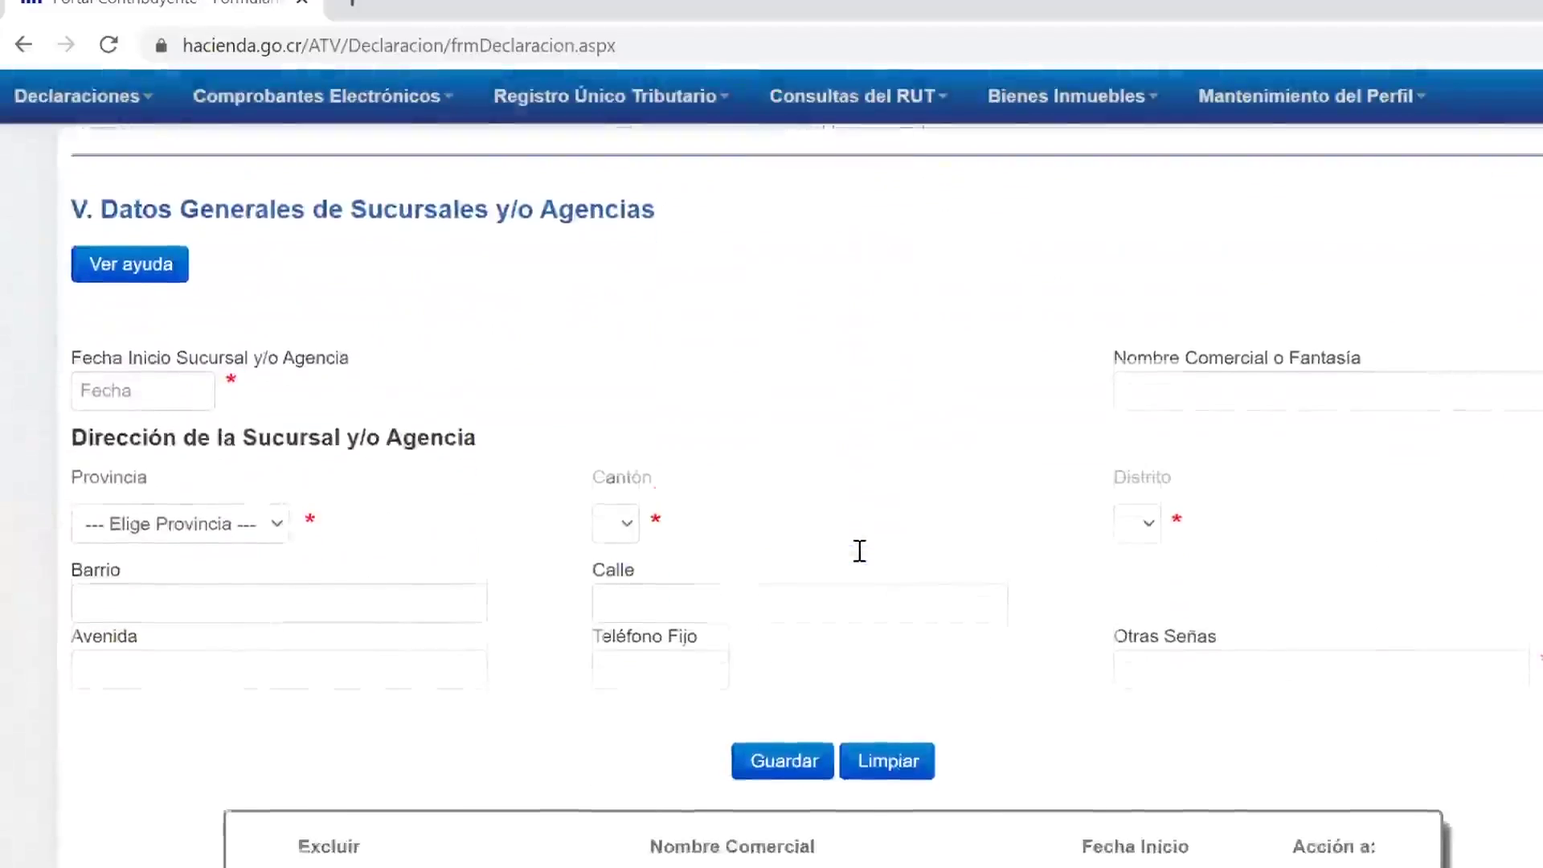
scroll(859, 551, down, 1)
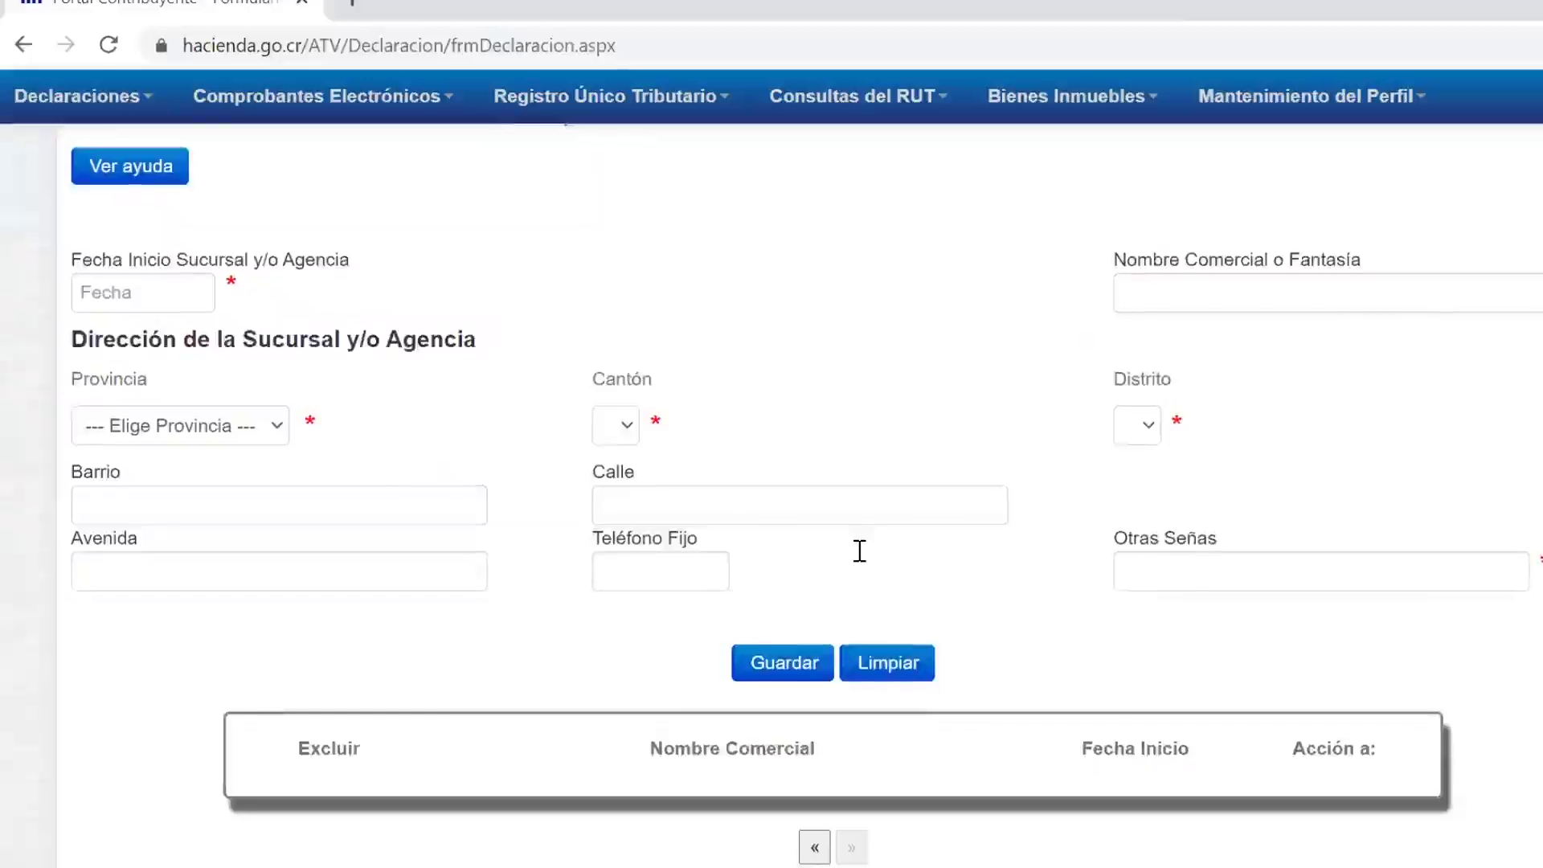
scroll(858, 551, down, 1)
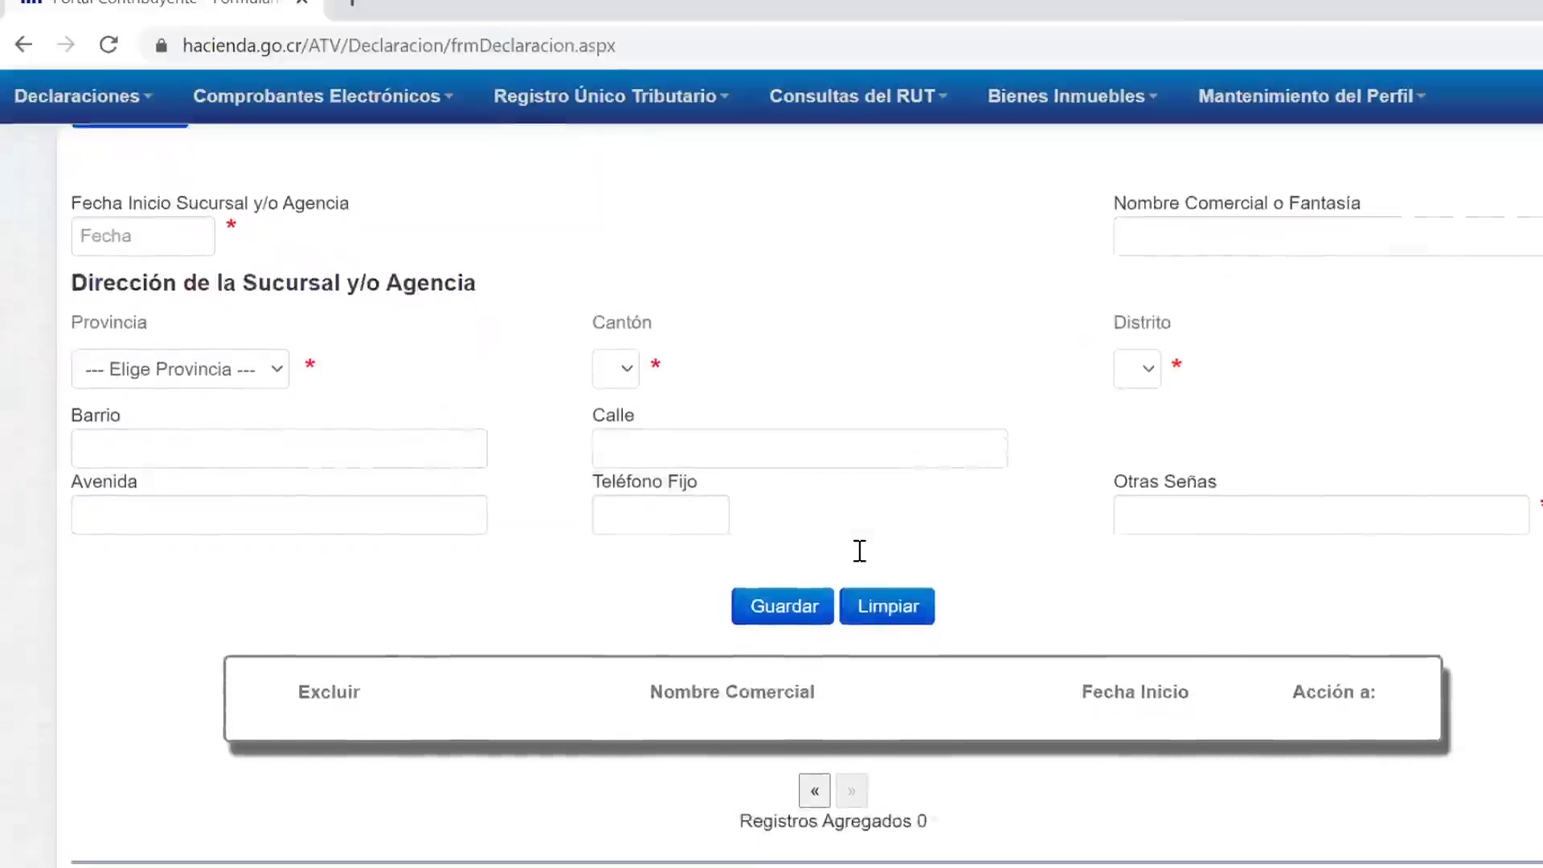
scroll(859, 551, down, 3)
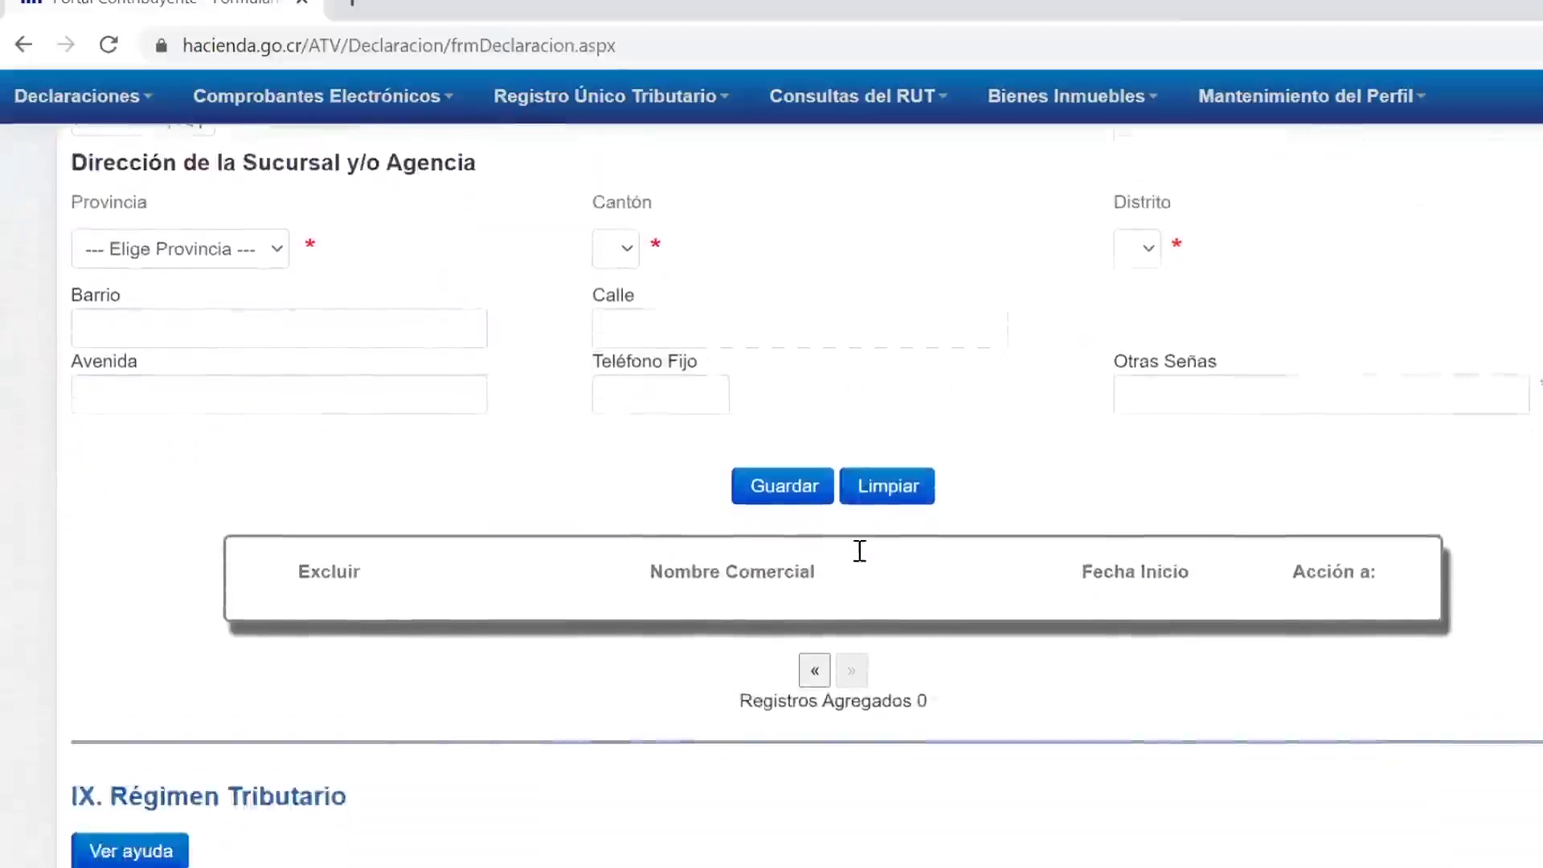
scroll(968, 378, down, 5)
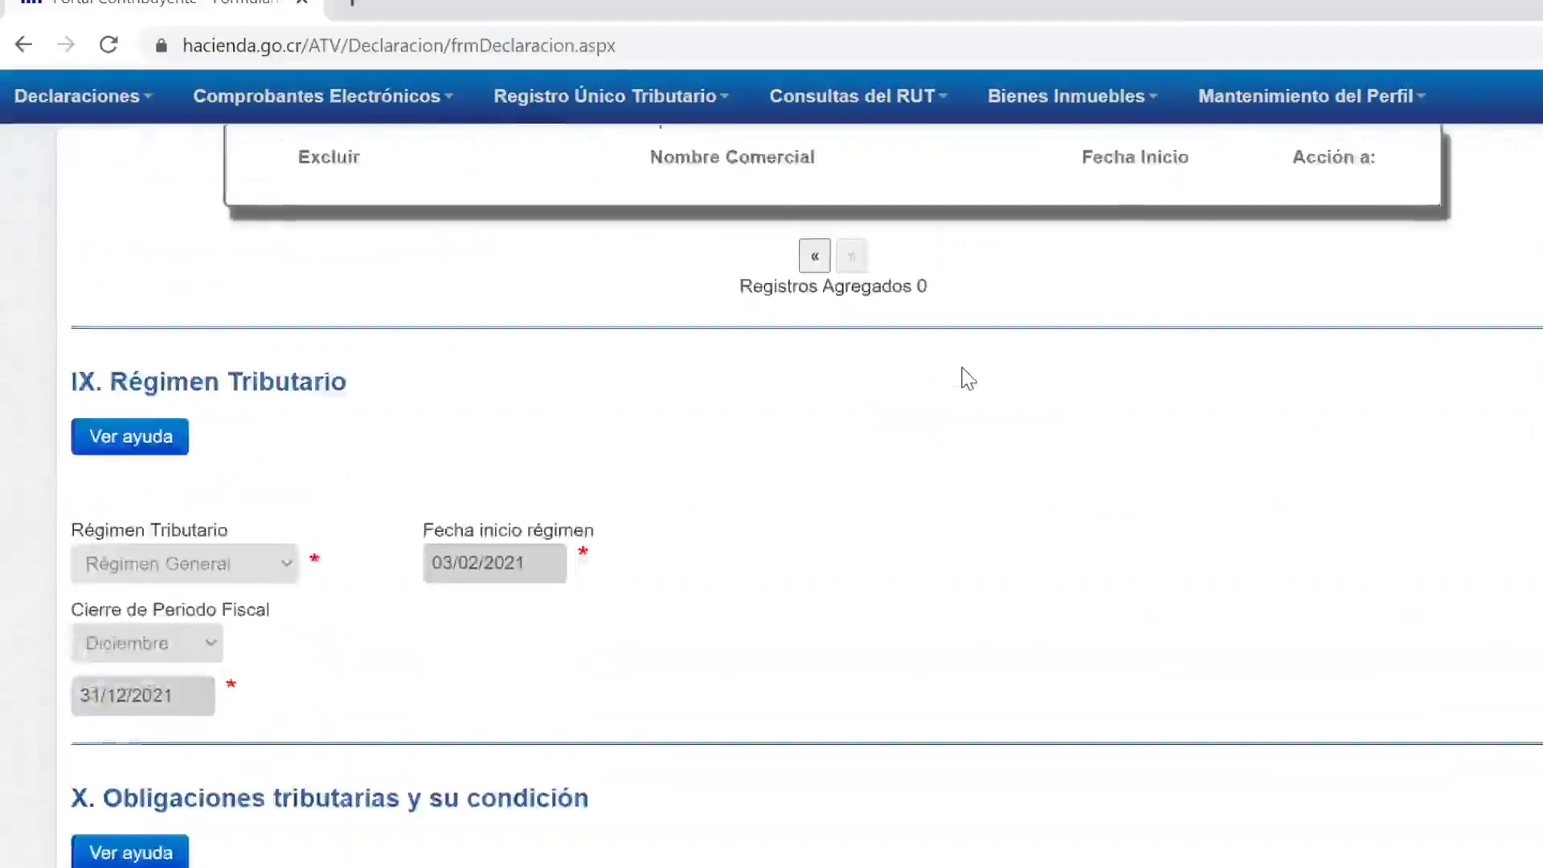
scroll(968, 377, down, 1)
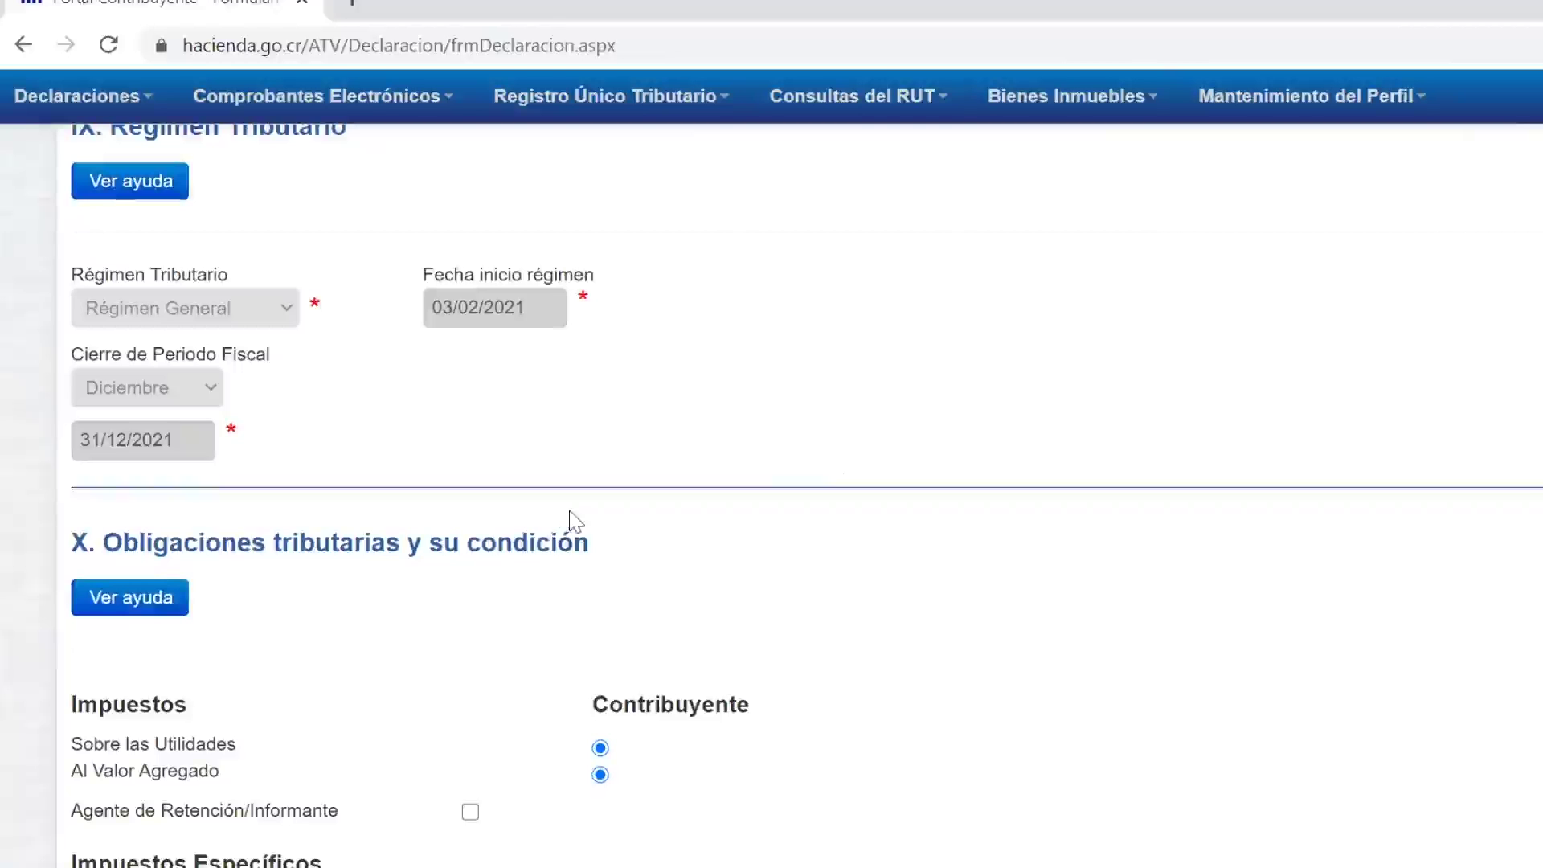
scroll(842, 527, down, 2)
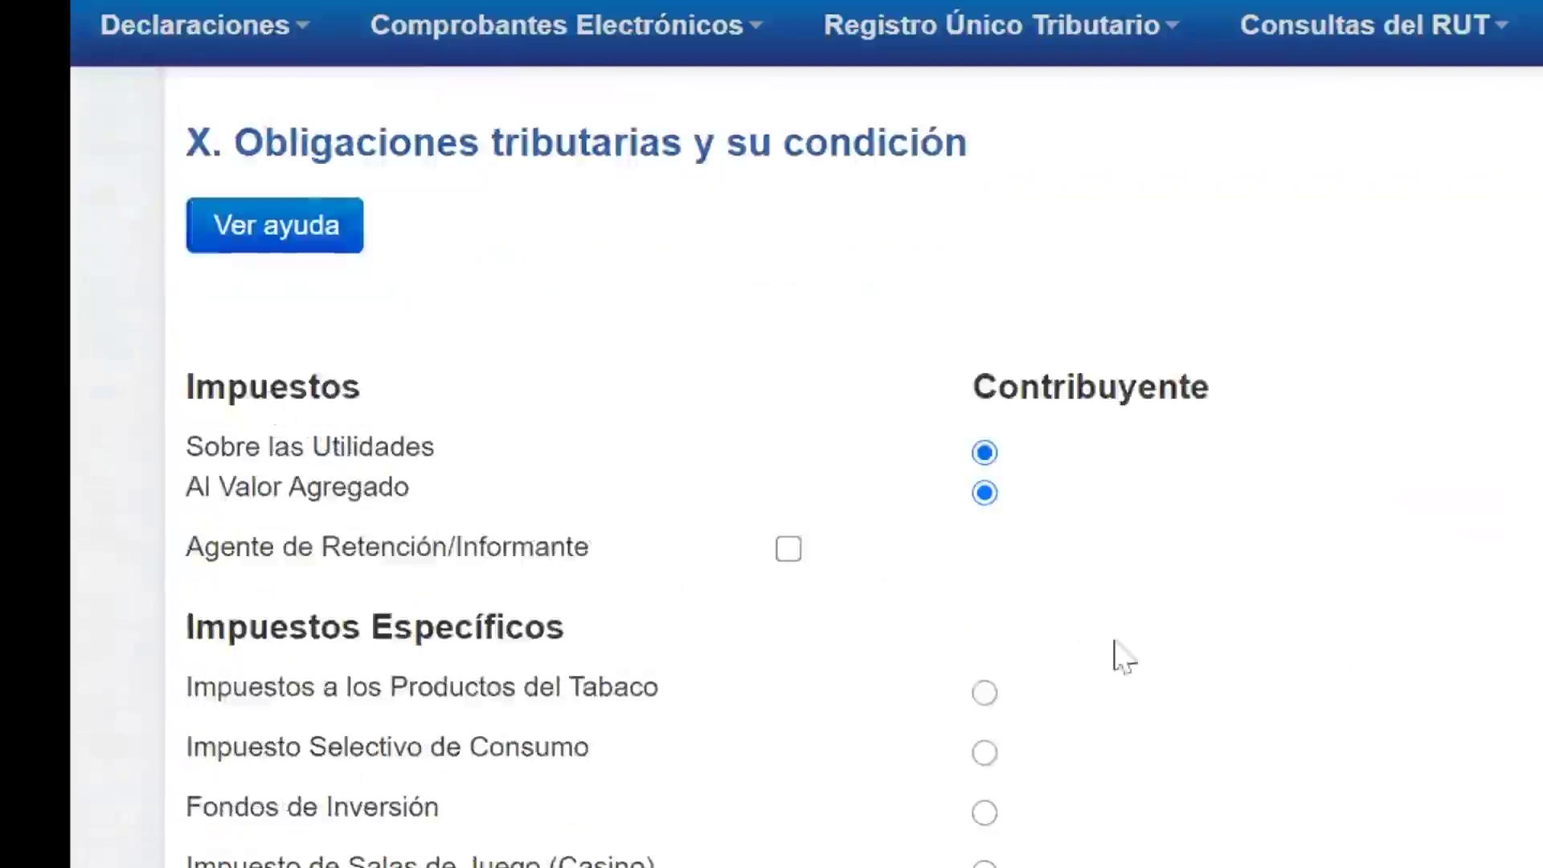
scroll(1086, 750, down, 3)
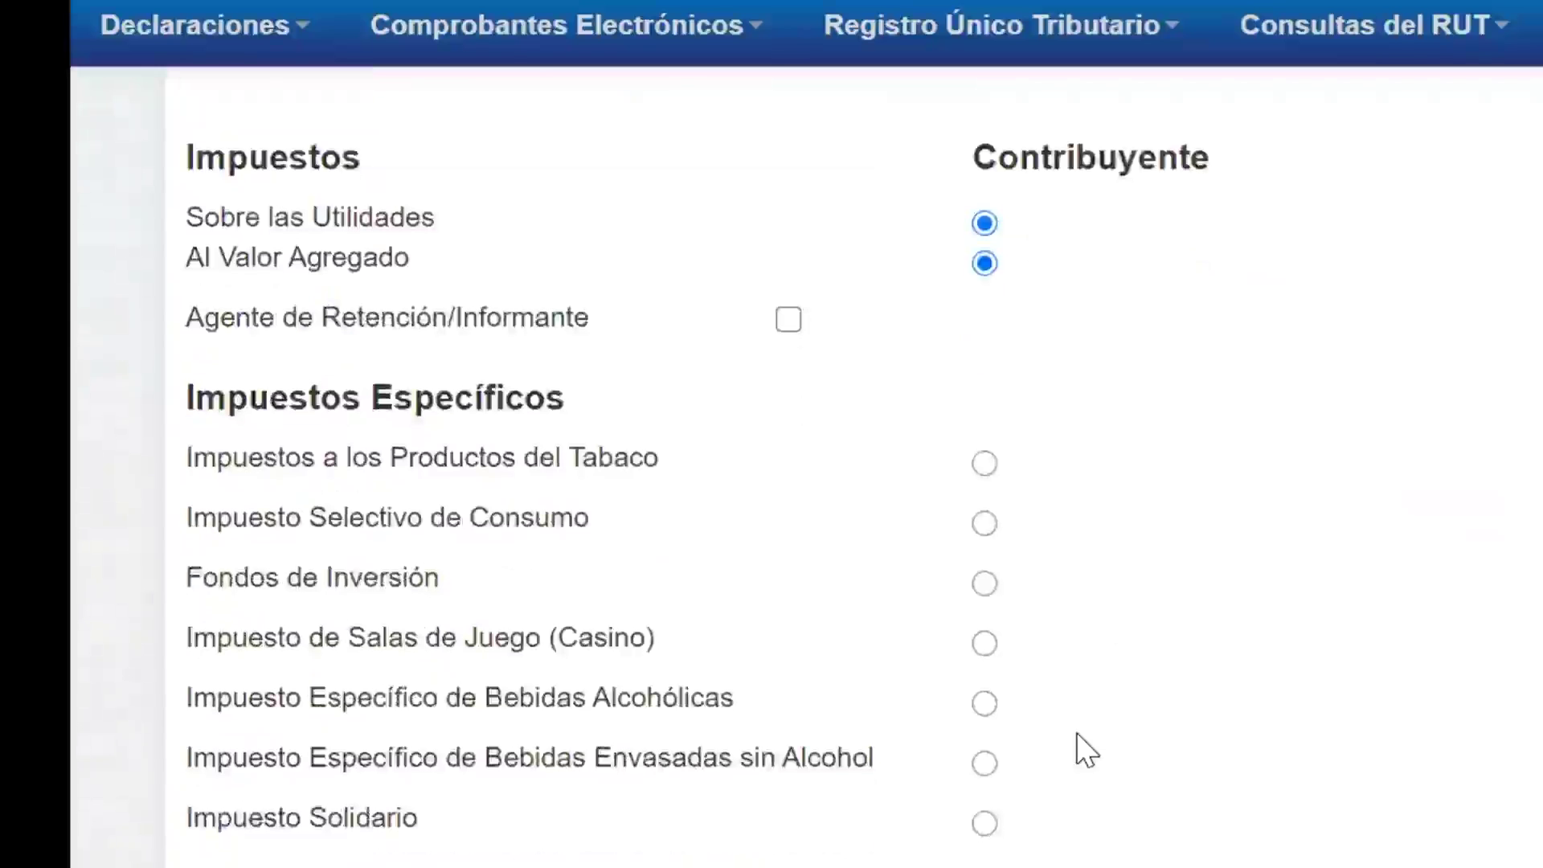
scroll(1147, 637, down, 10)
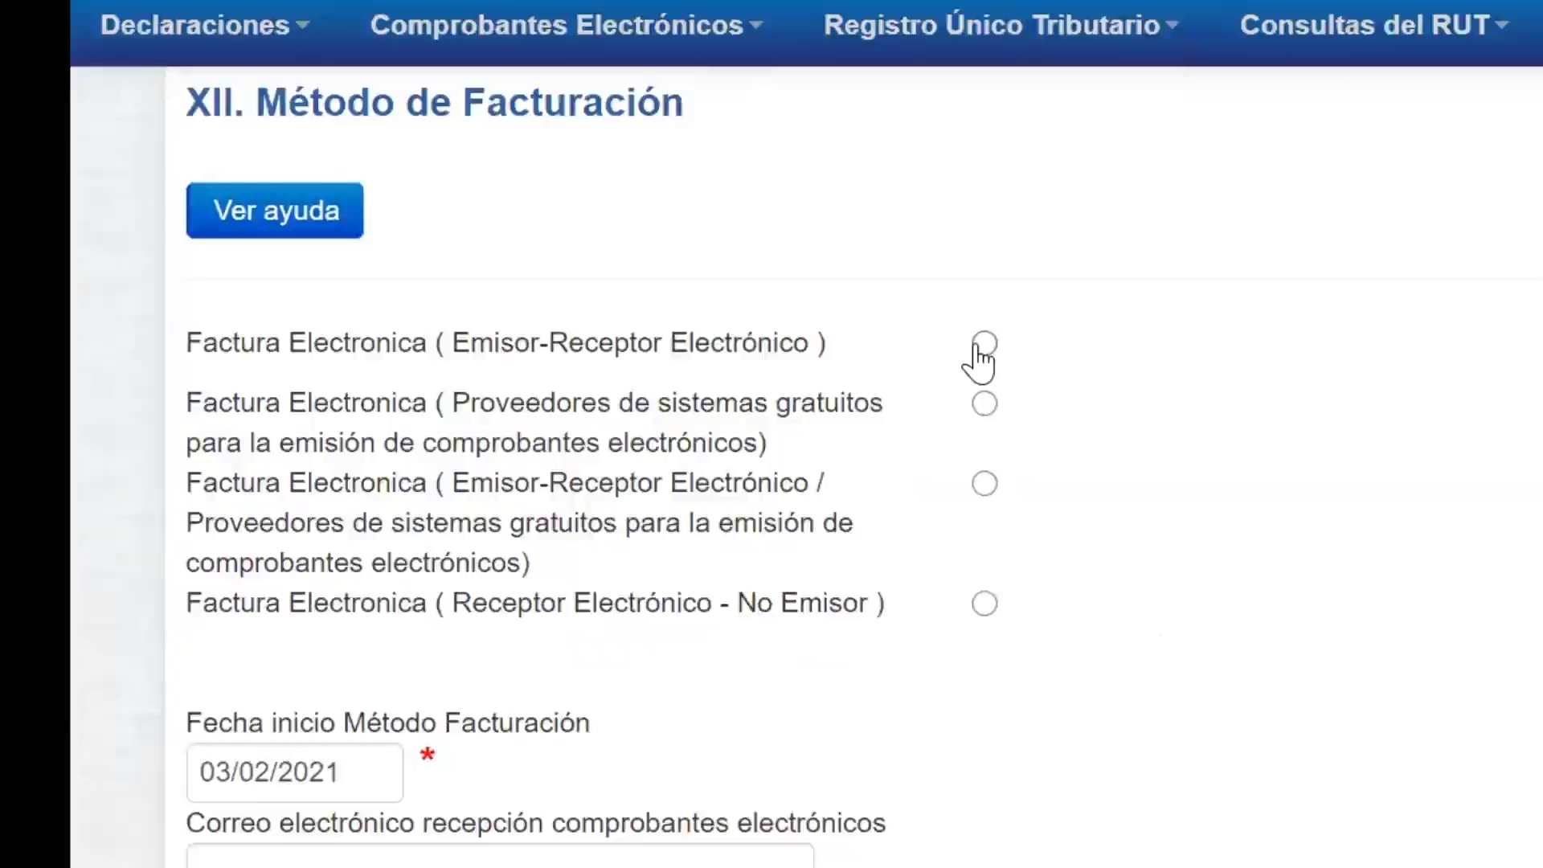
Step: Choose issuer-receiver electronic invoicing, accept the resolution conditions, and declare internet access
click(984, 346)
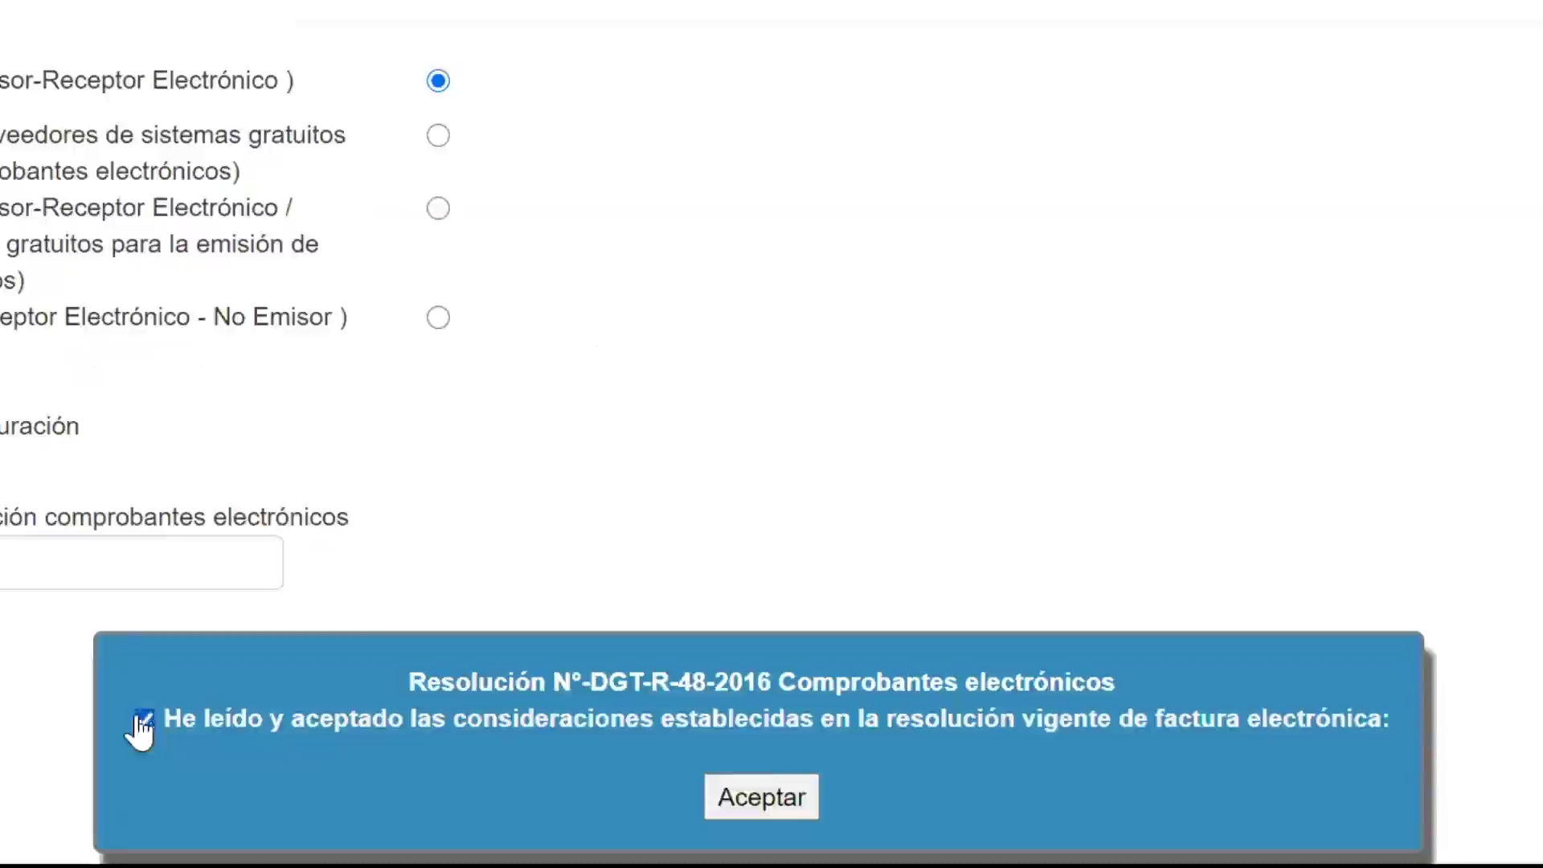
click(140, 720)
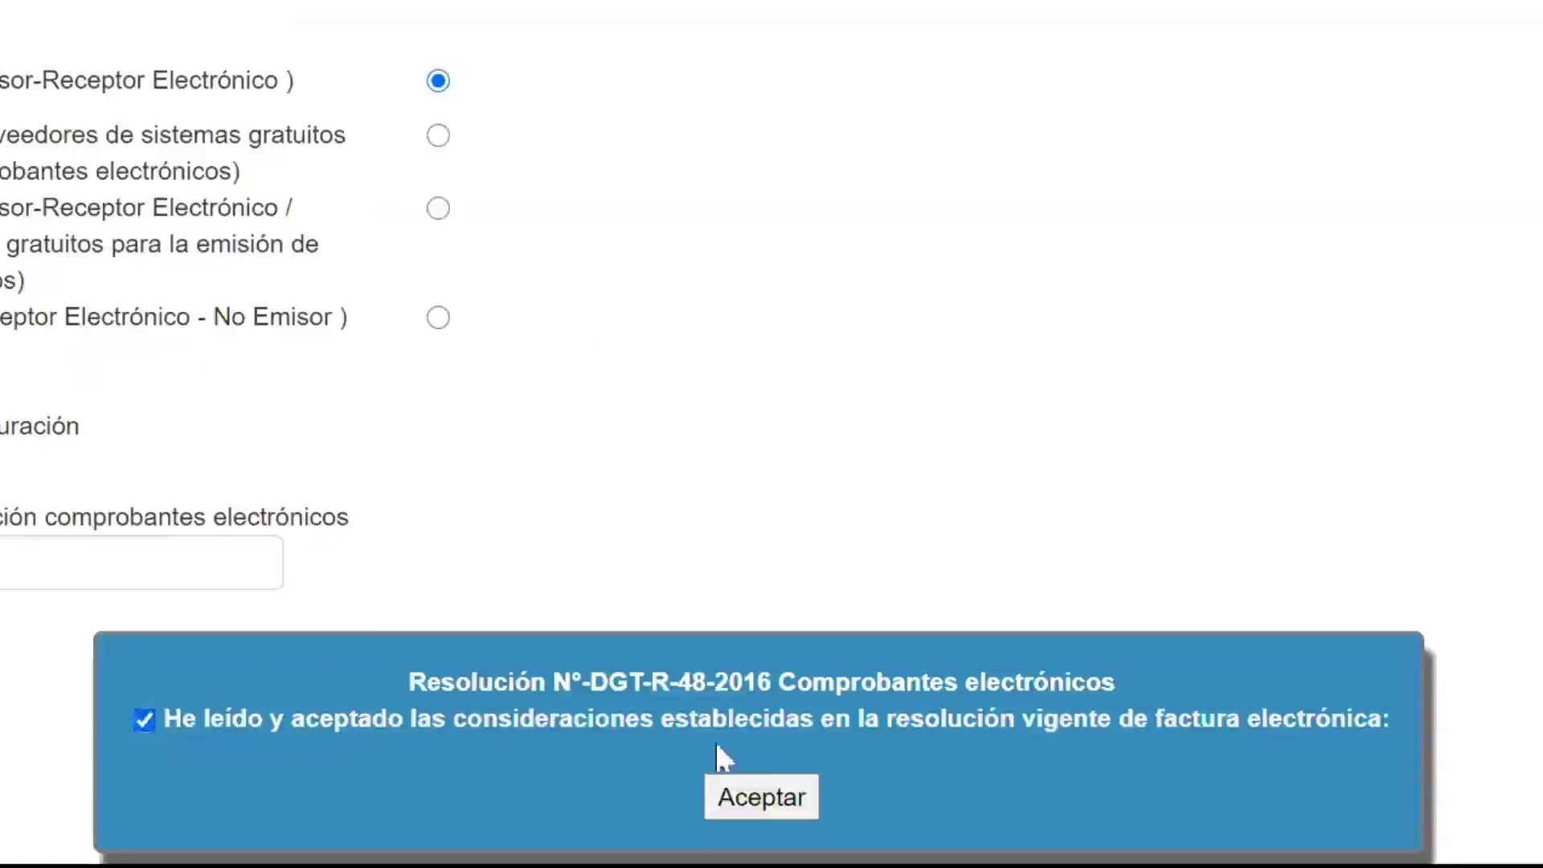
click(743, 799)
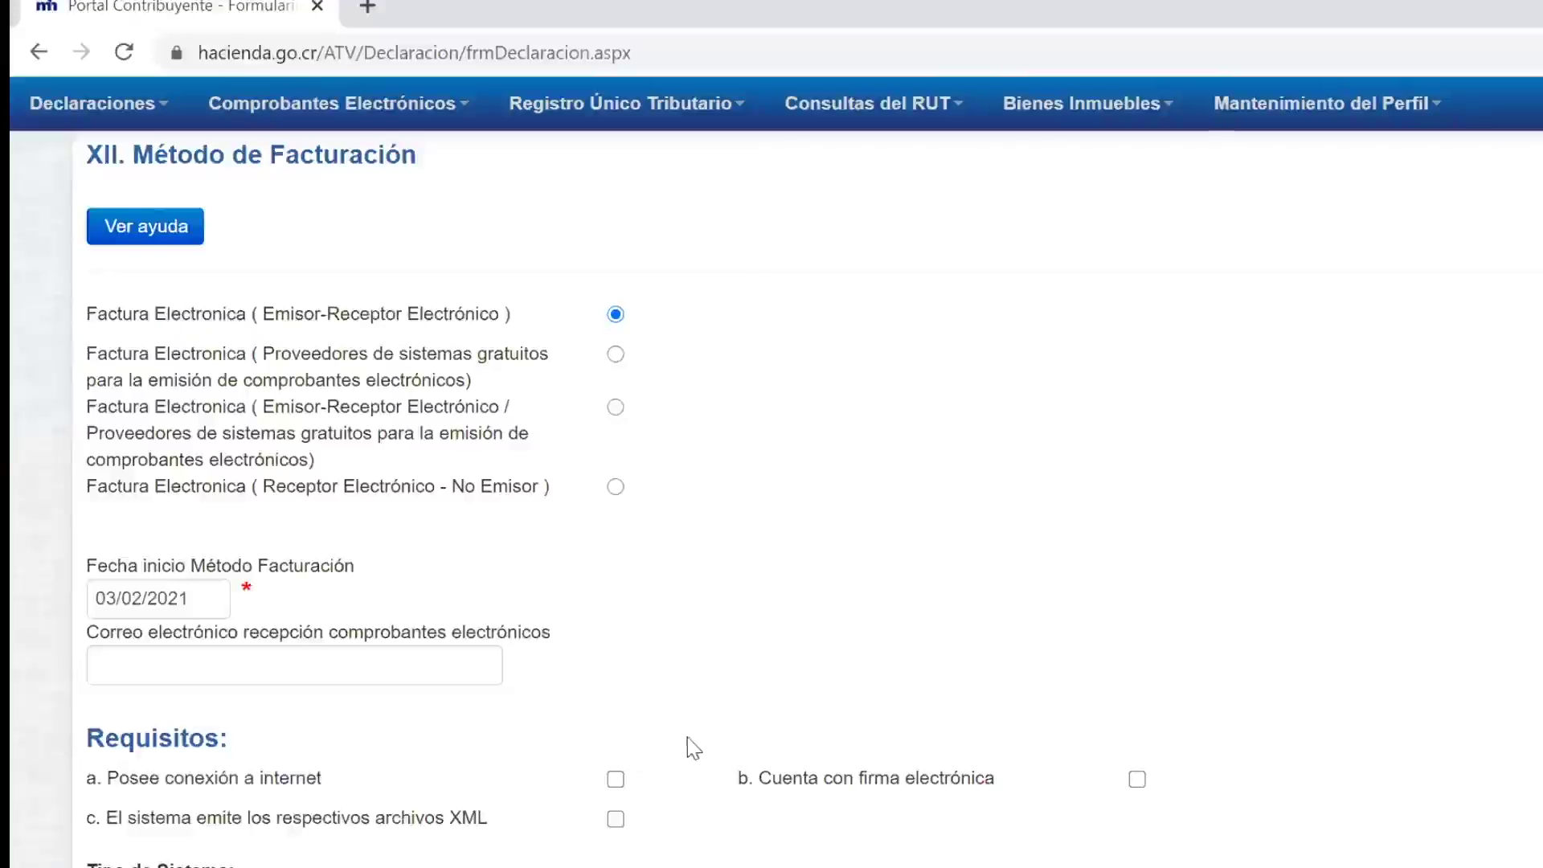
scroll(687, 736, down, 2)
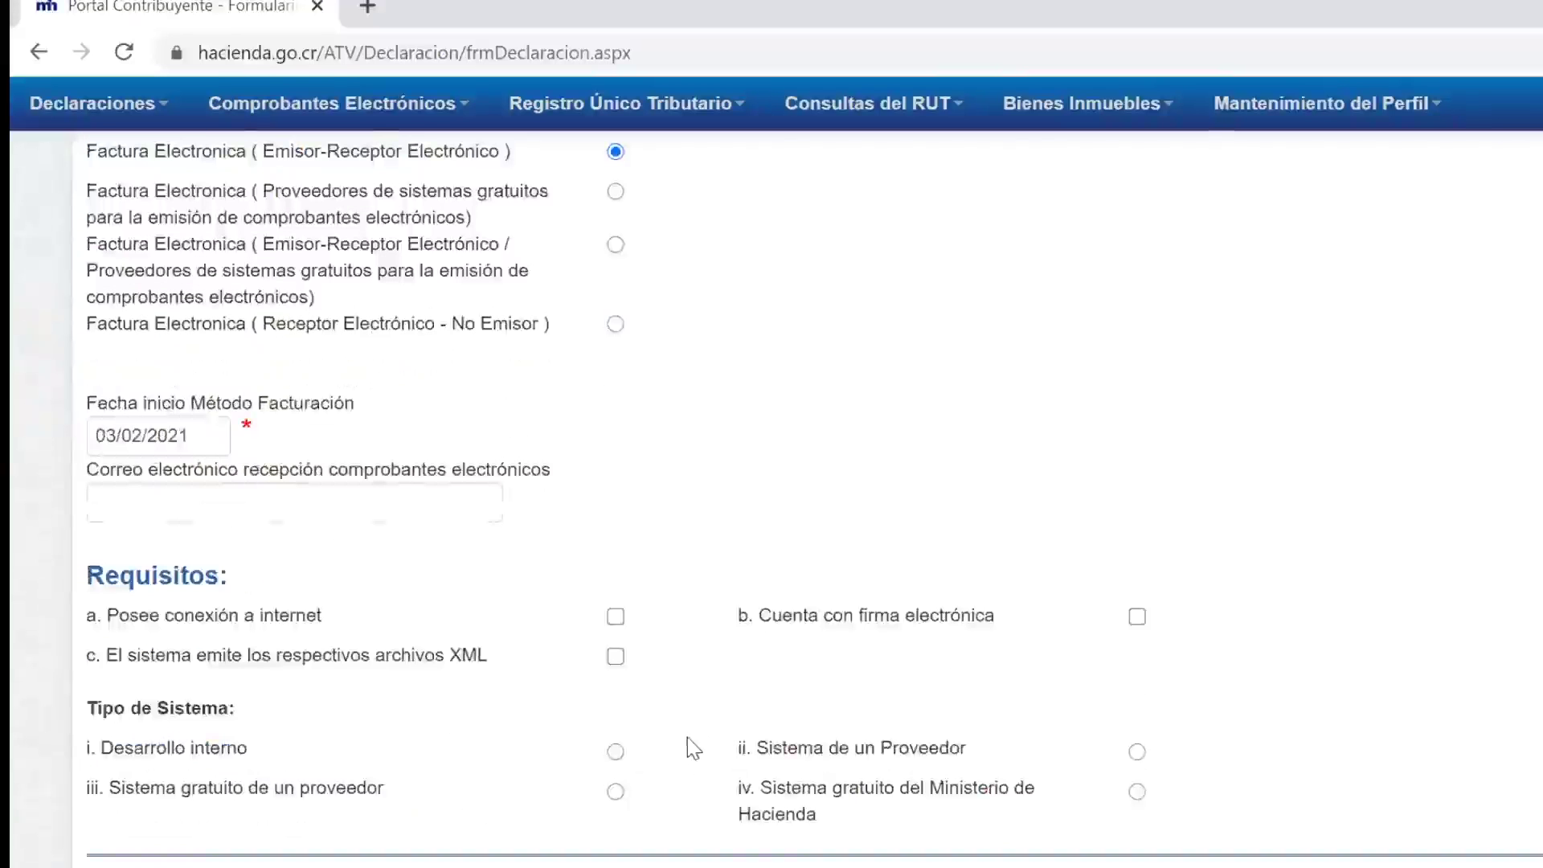
click(159, 508)
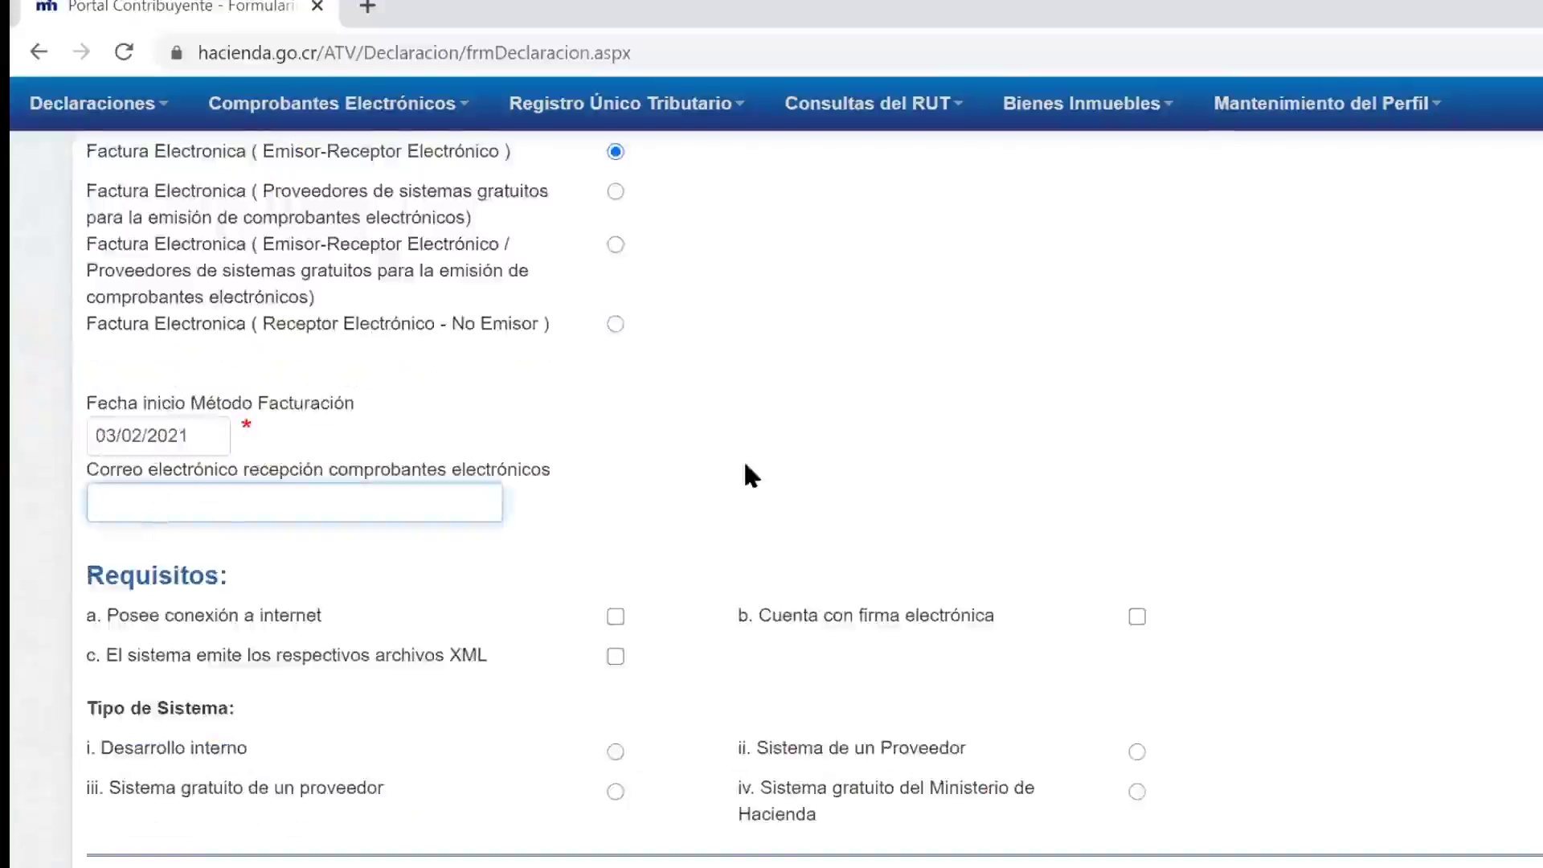
scroll(745, 466, down, 2)
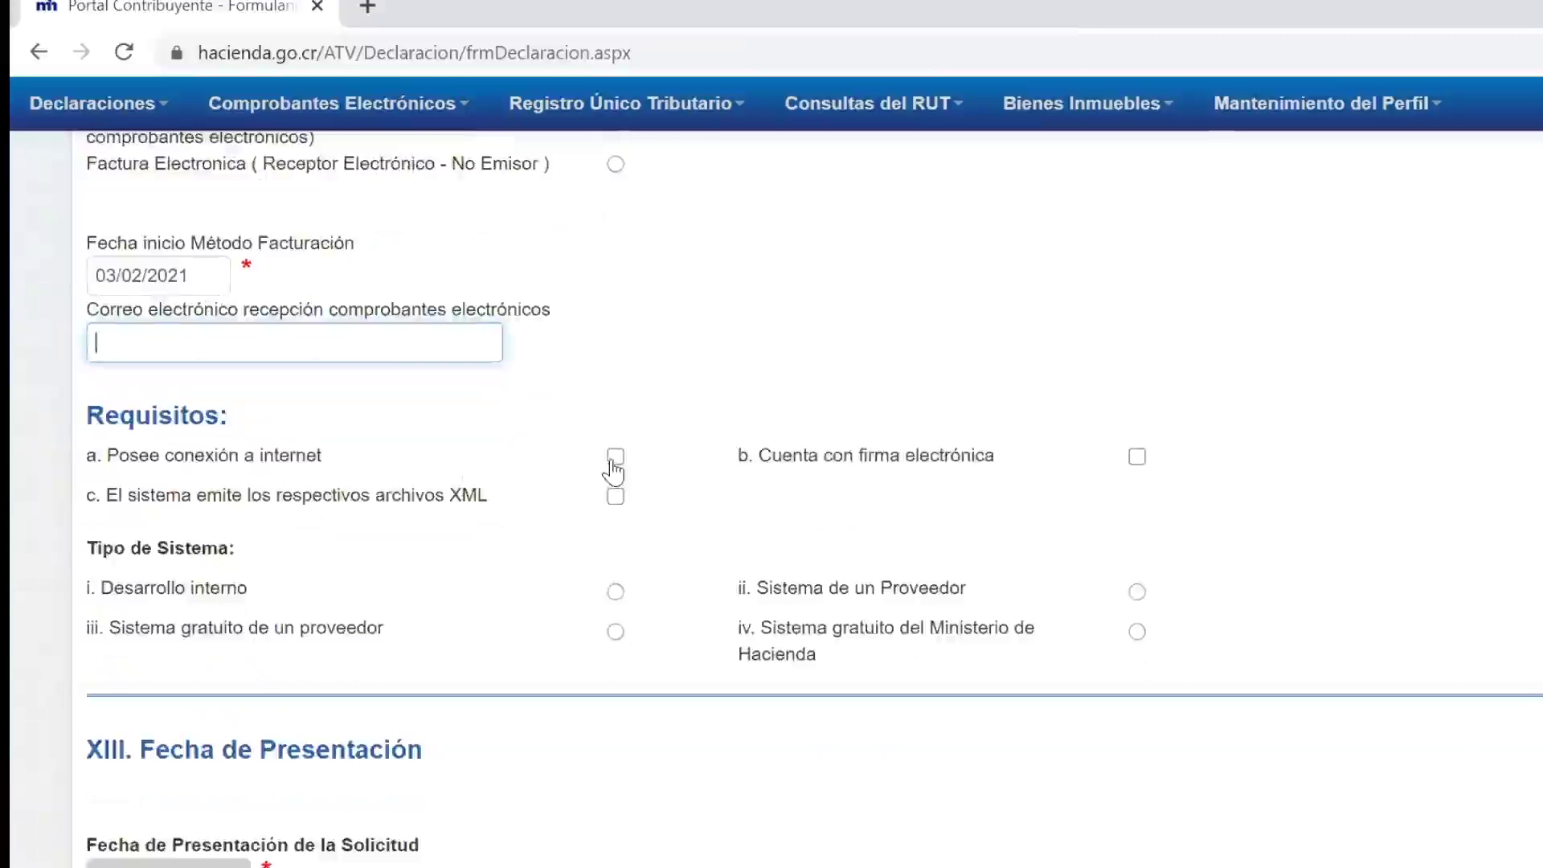
click(615, 459)
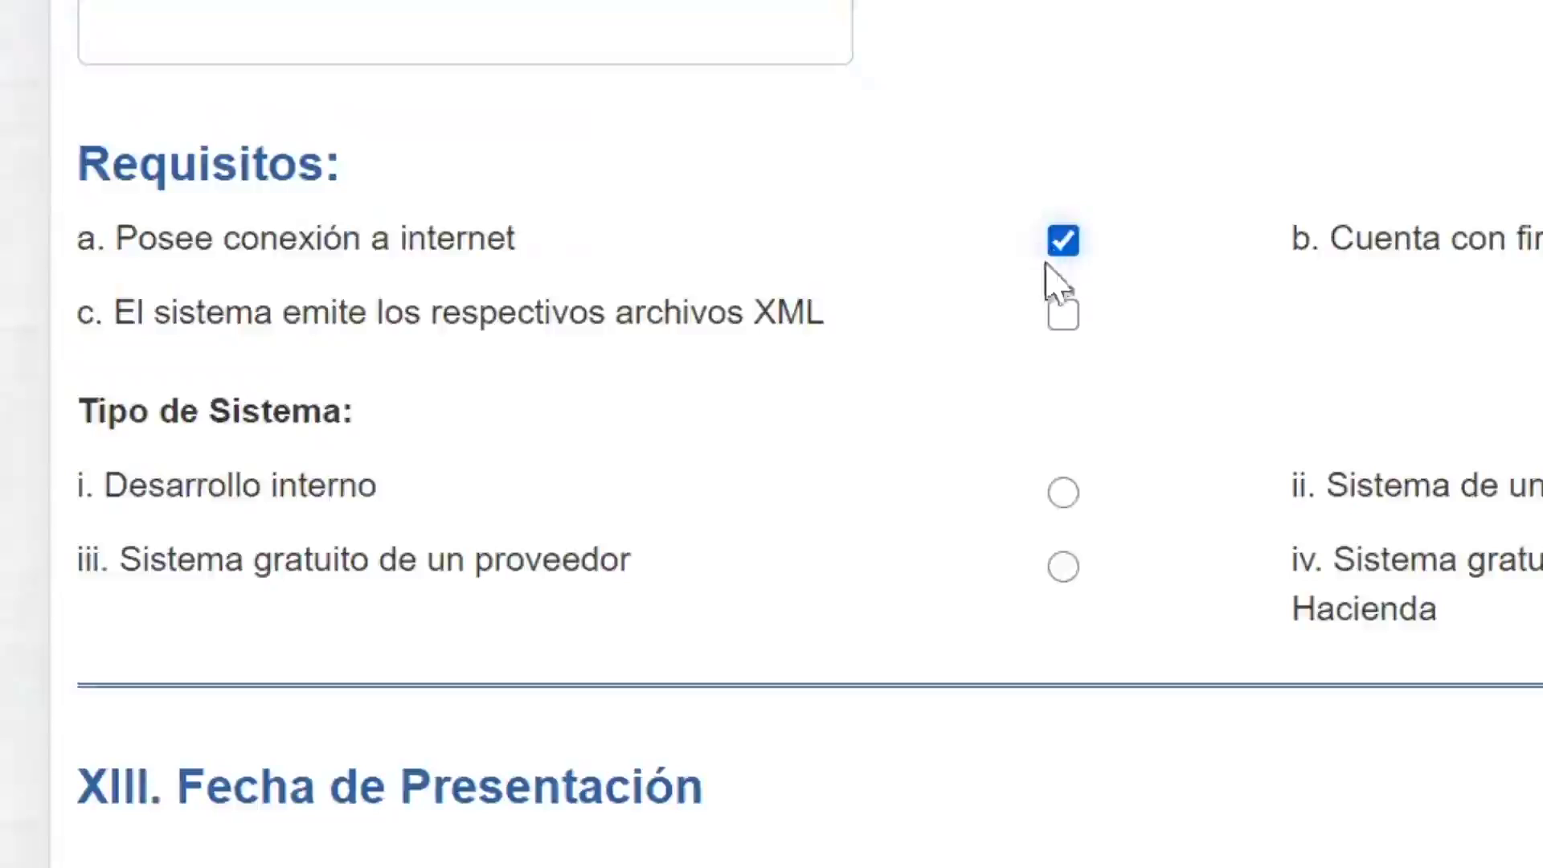
Step: Tick the XML-emission requirement and set Tipo de Sistema to ii. Sistema de un Proveedor
click(1063, 315)
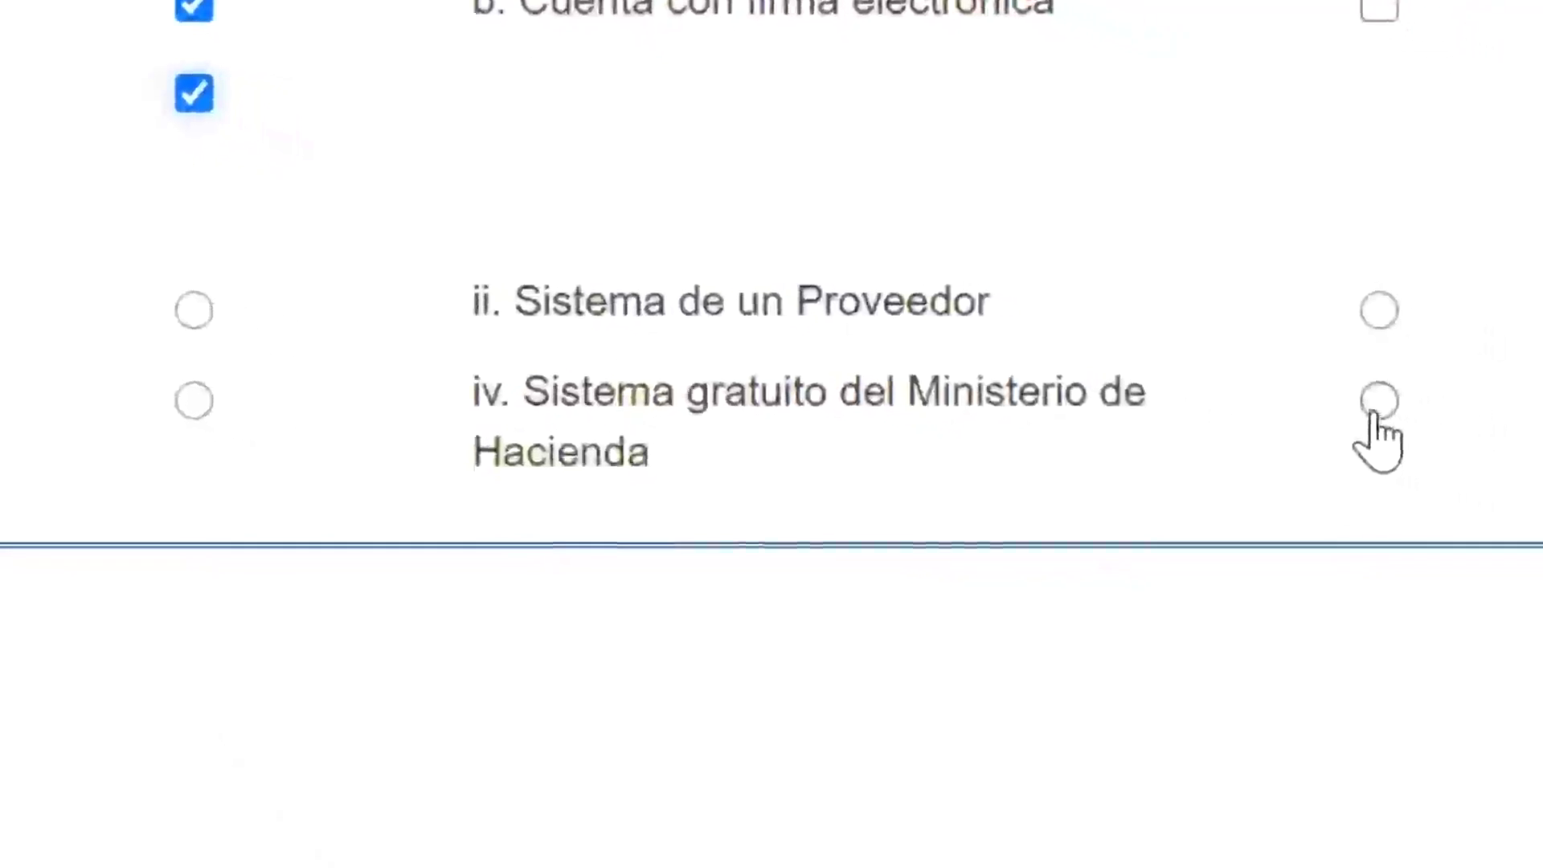
click(1359, 591)
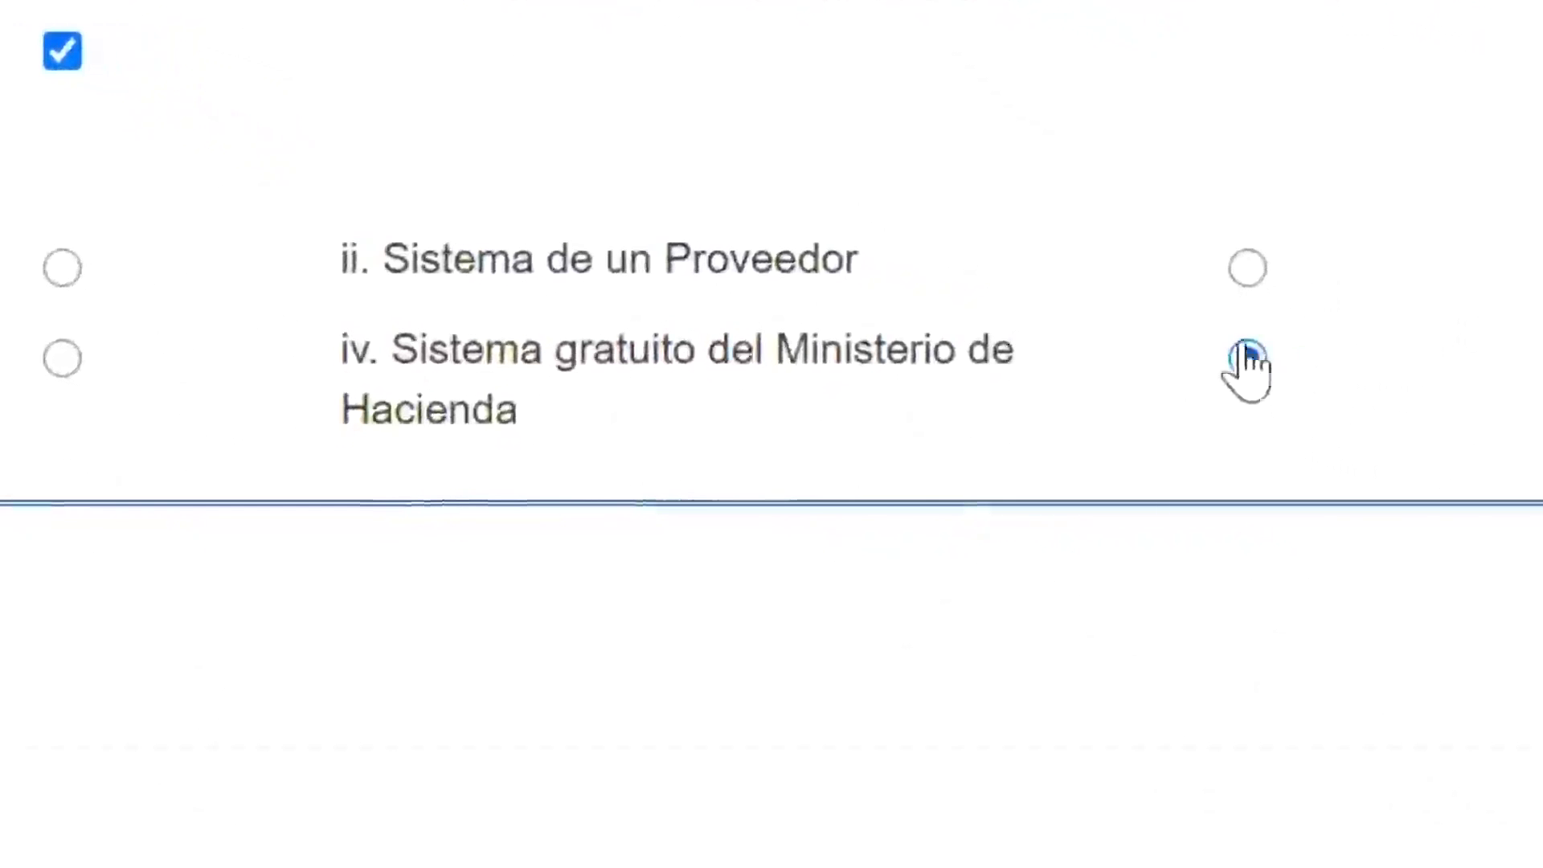
click(1285, 283)
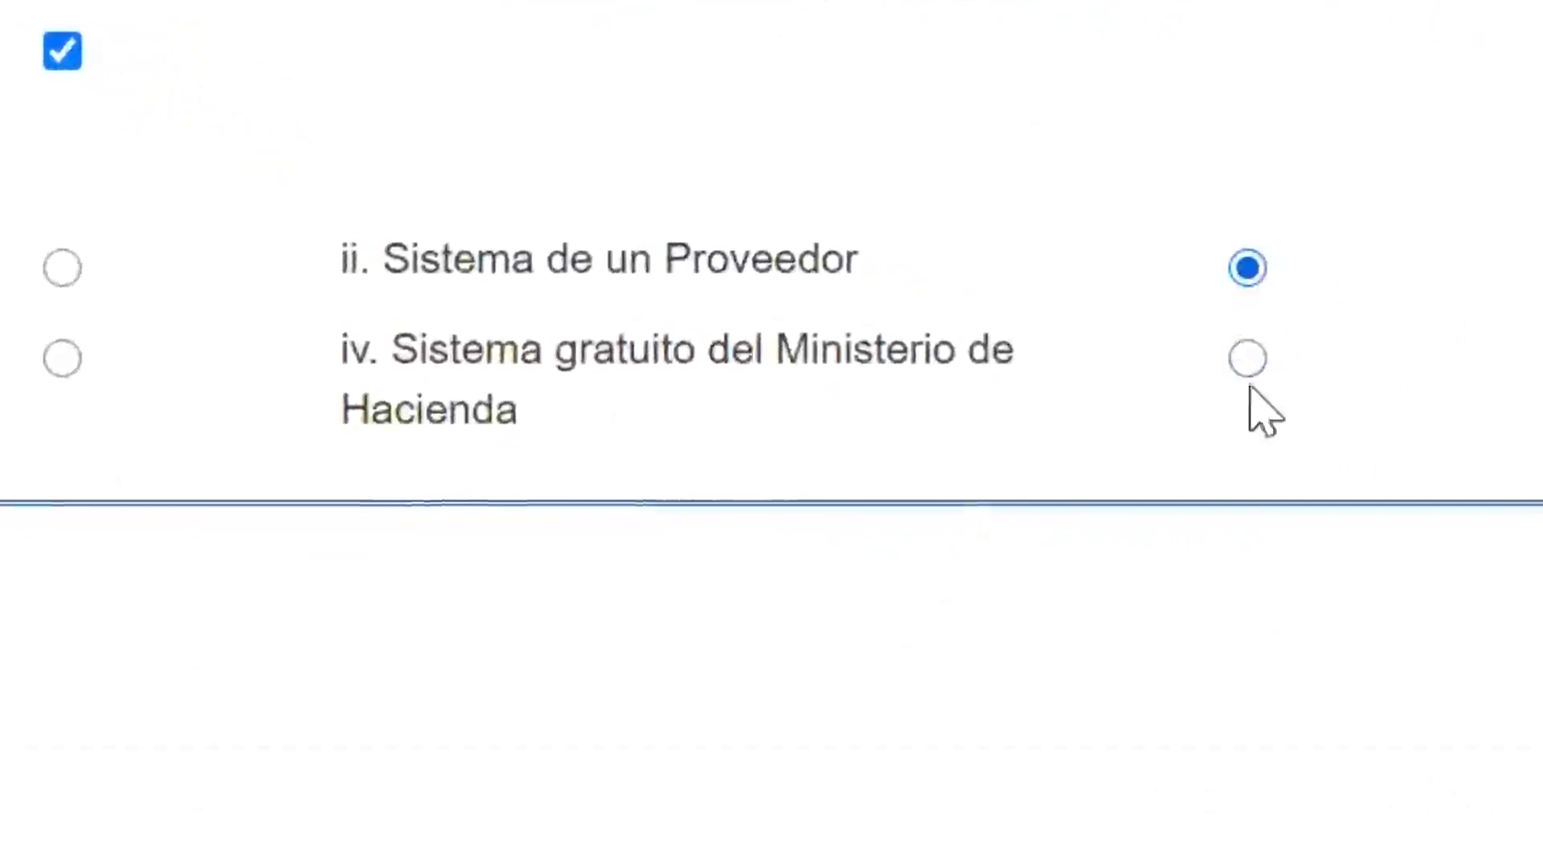
click(1247, 362)
click(1247, 269)
click(1245, 359)
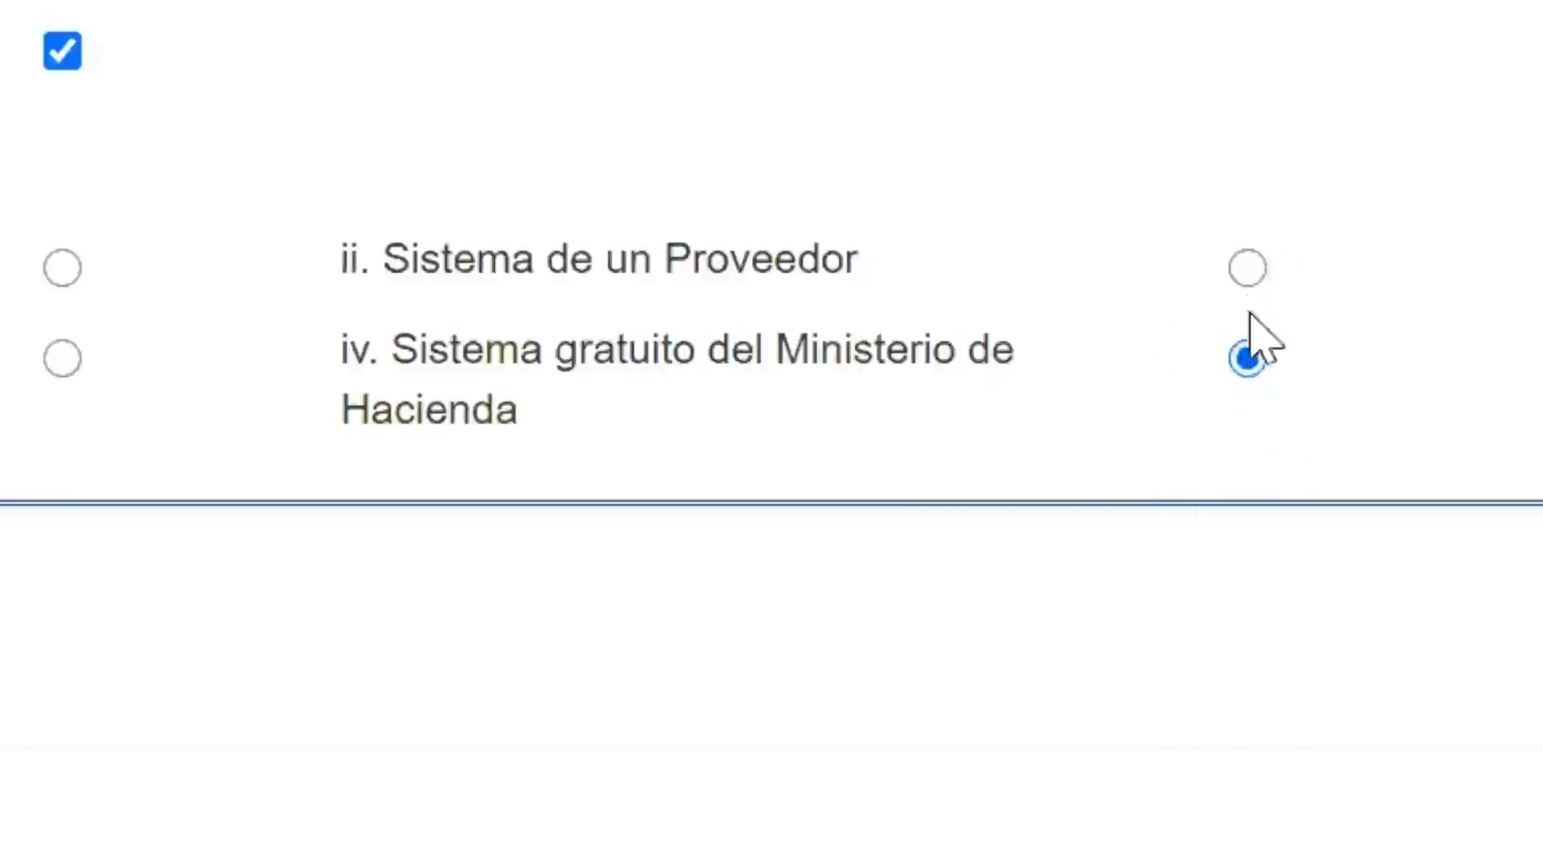
click(1246, 269)
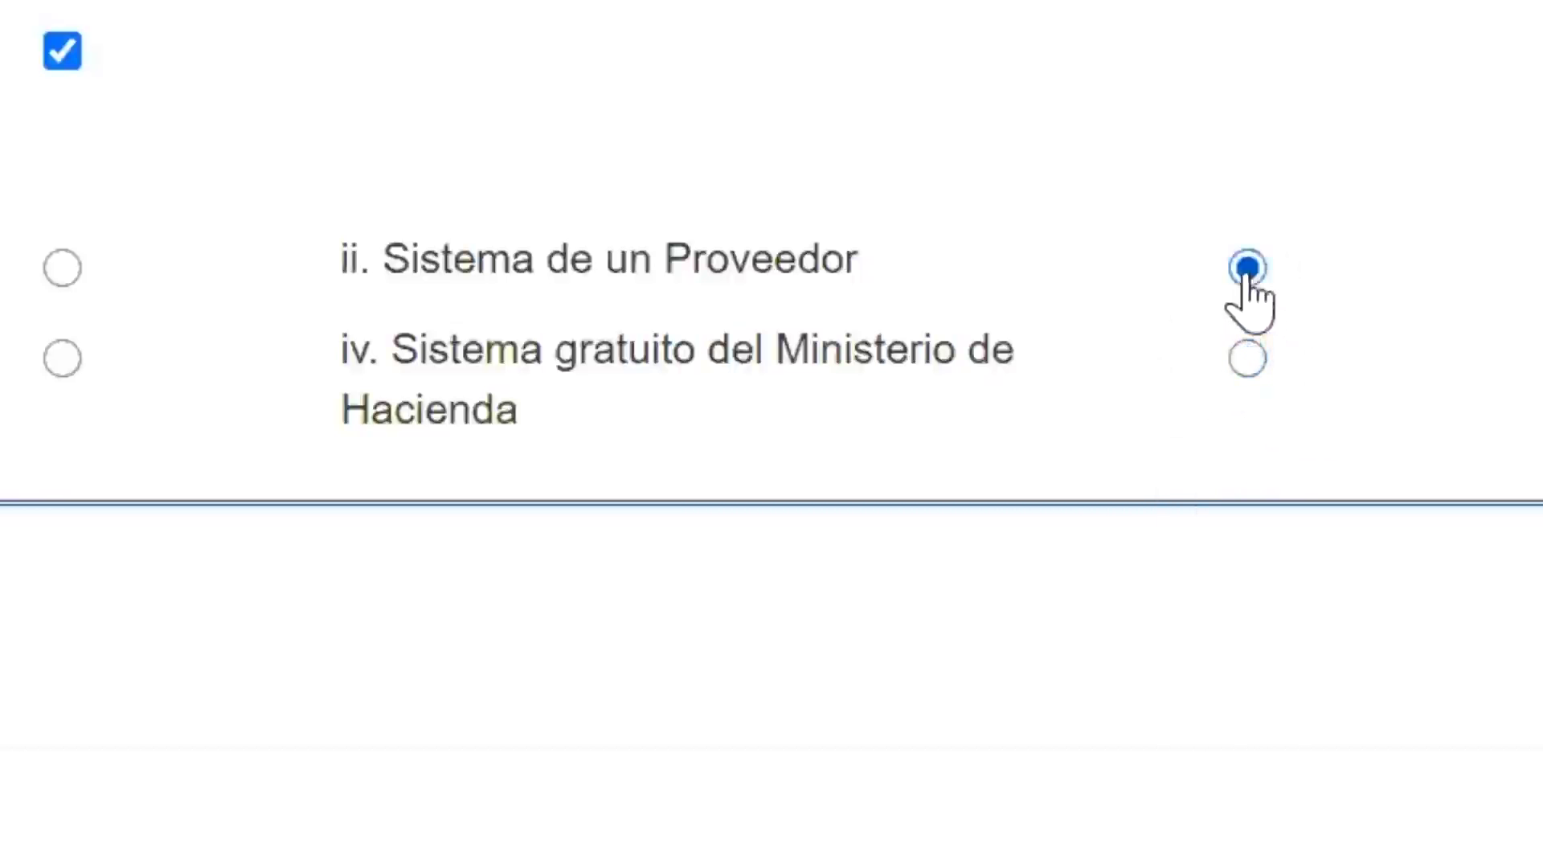
Step: Validate and submit the declaration, confirm it, and decline adding supporting documents
scroll(1290, 671, down, 1)
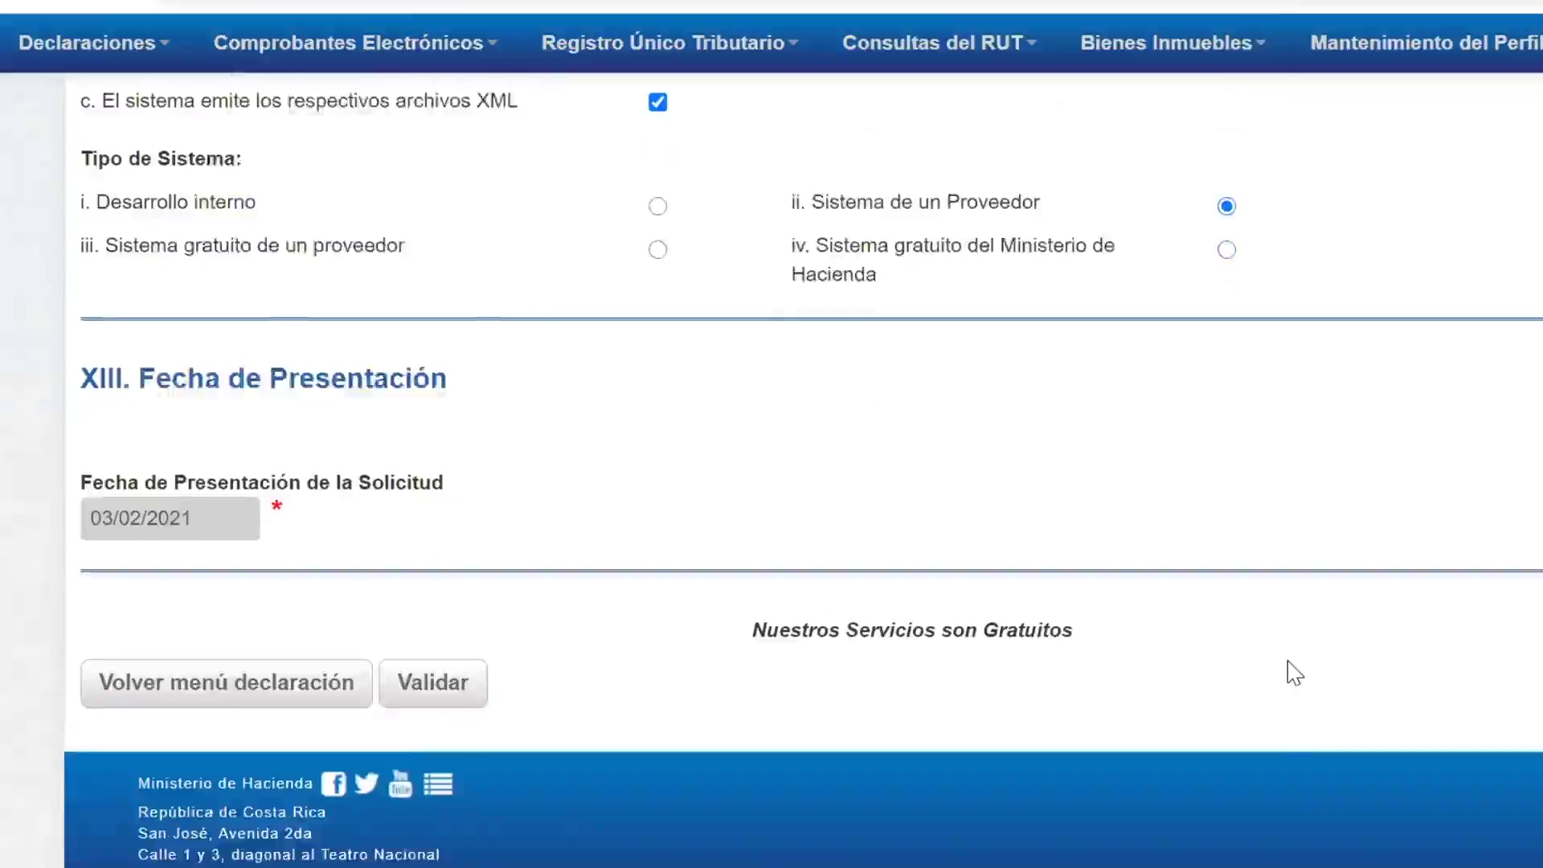
key(Return)
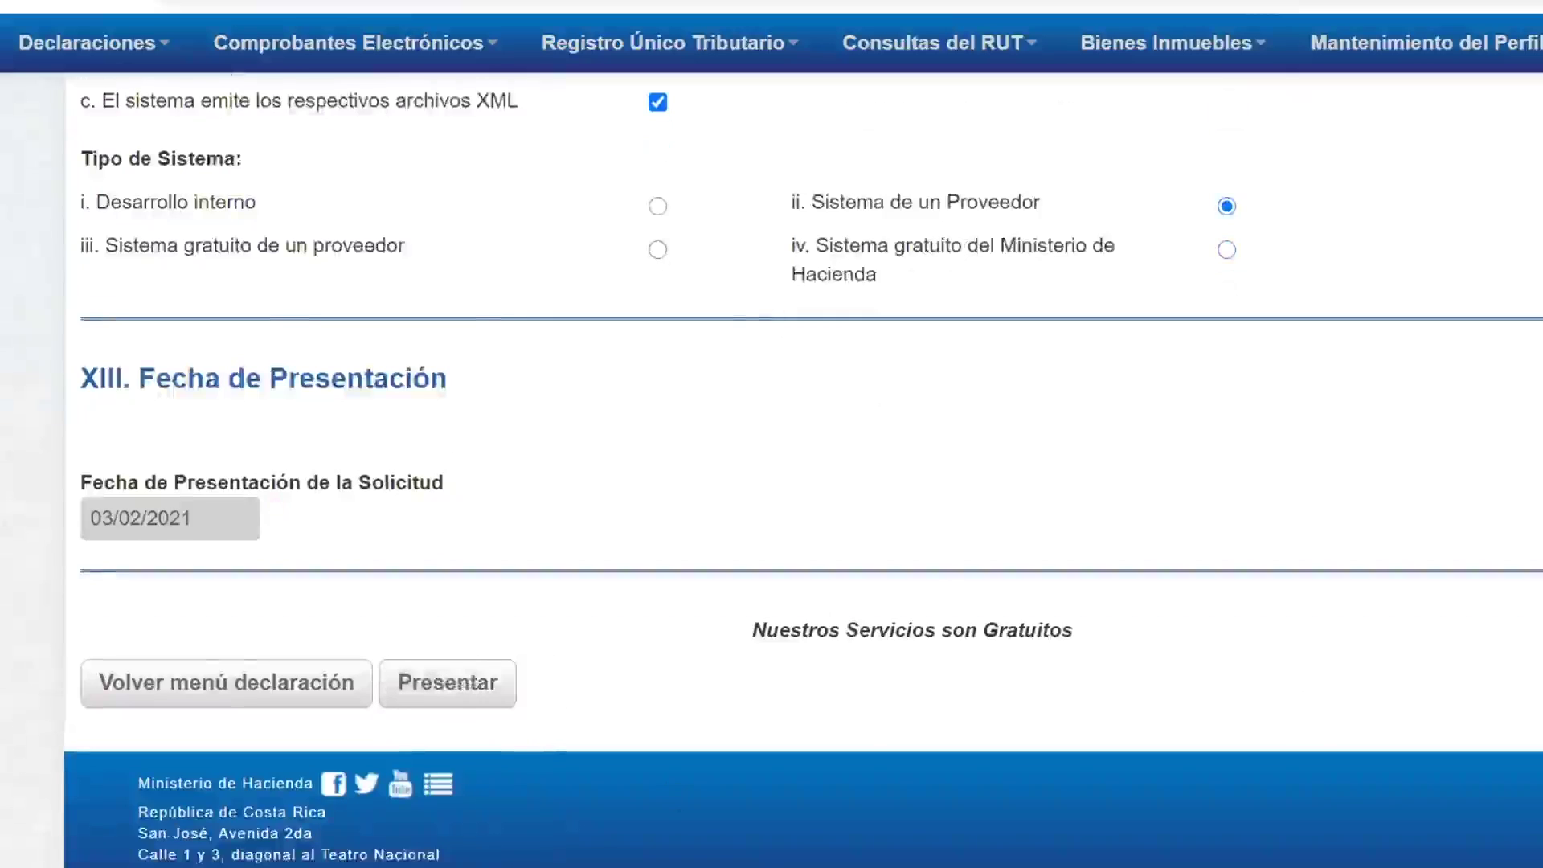
click(434, 690)
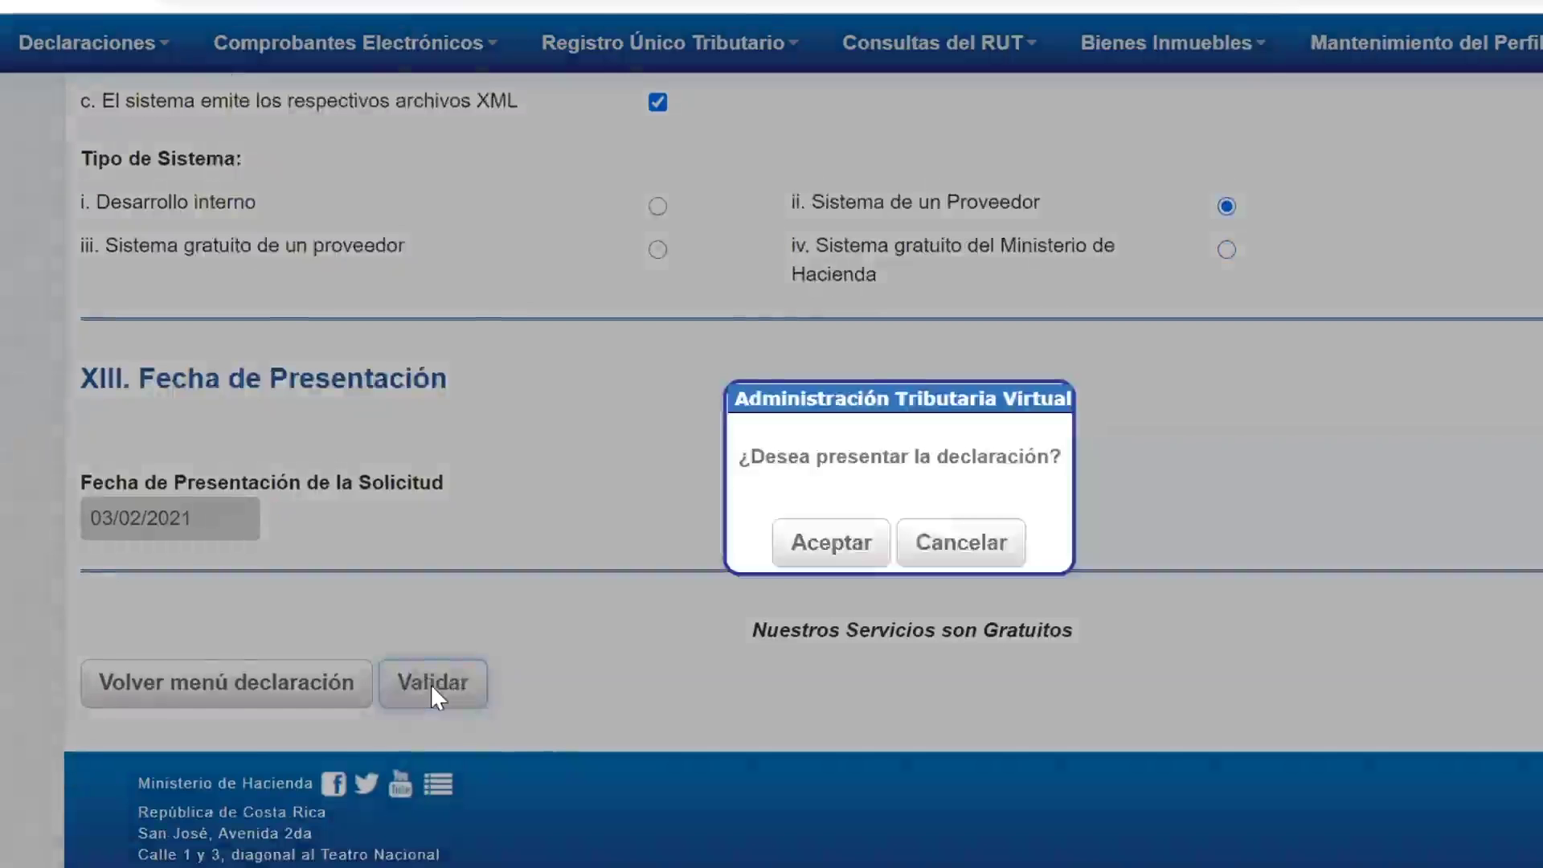
click(864, 553)
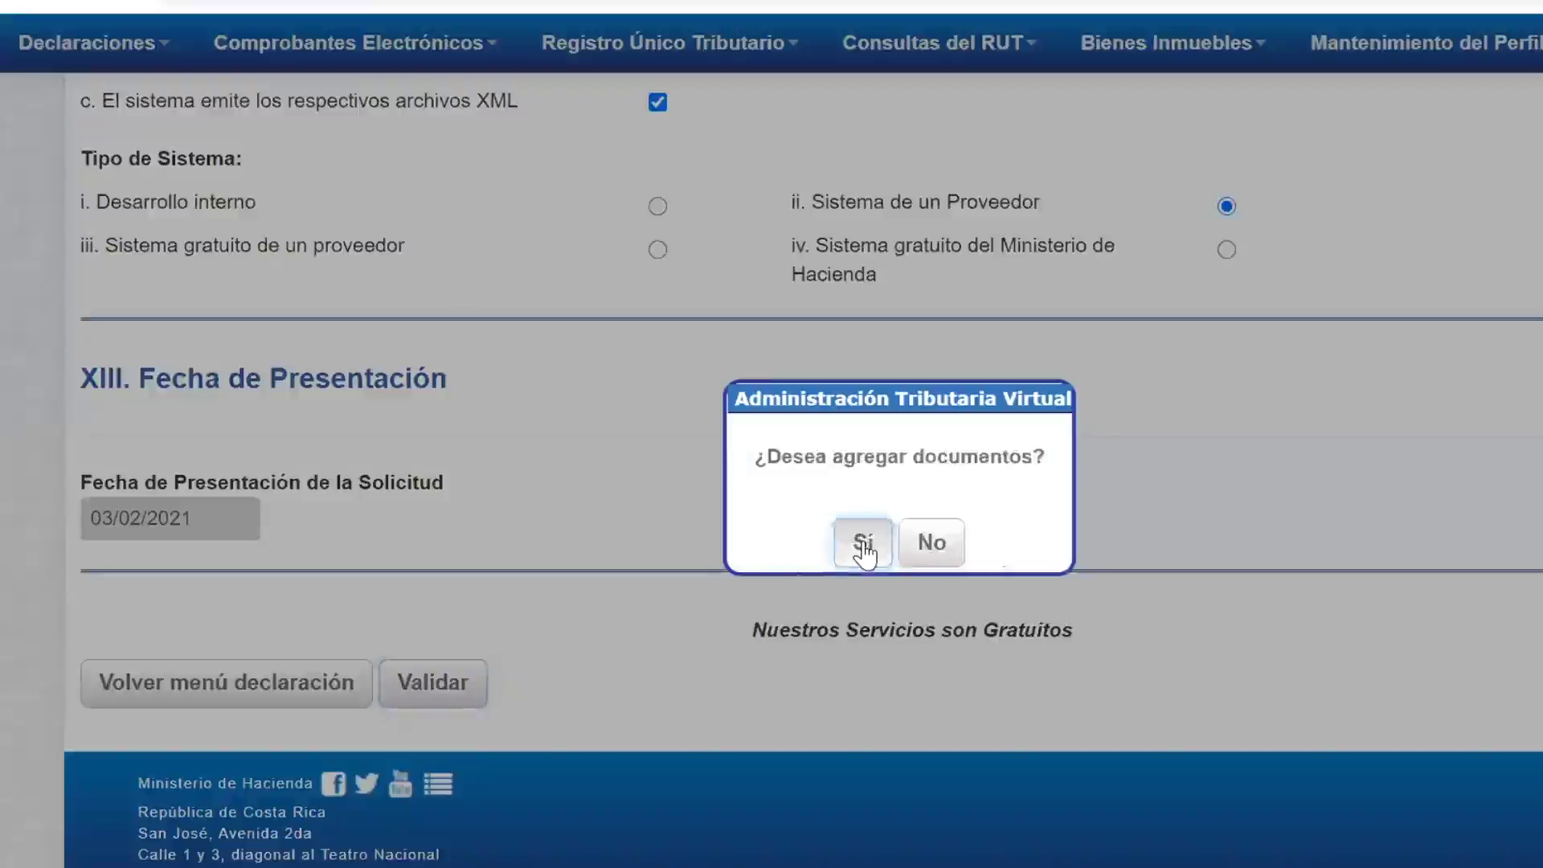
click(942, 551)
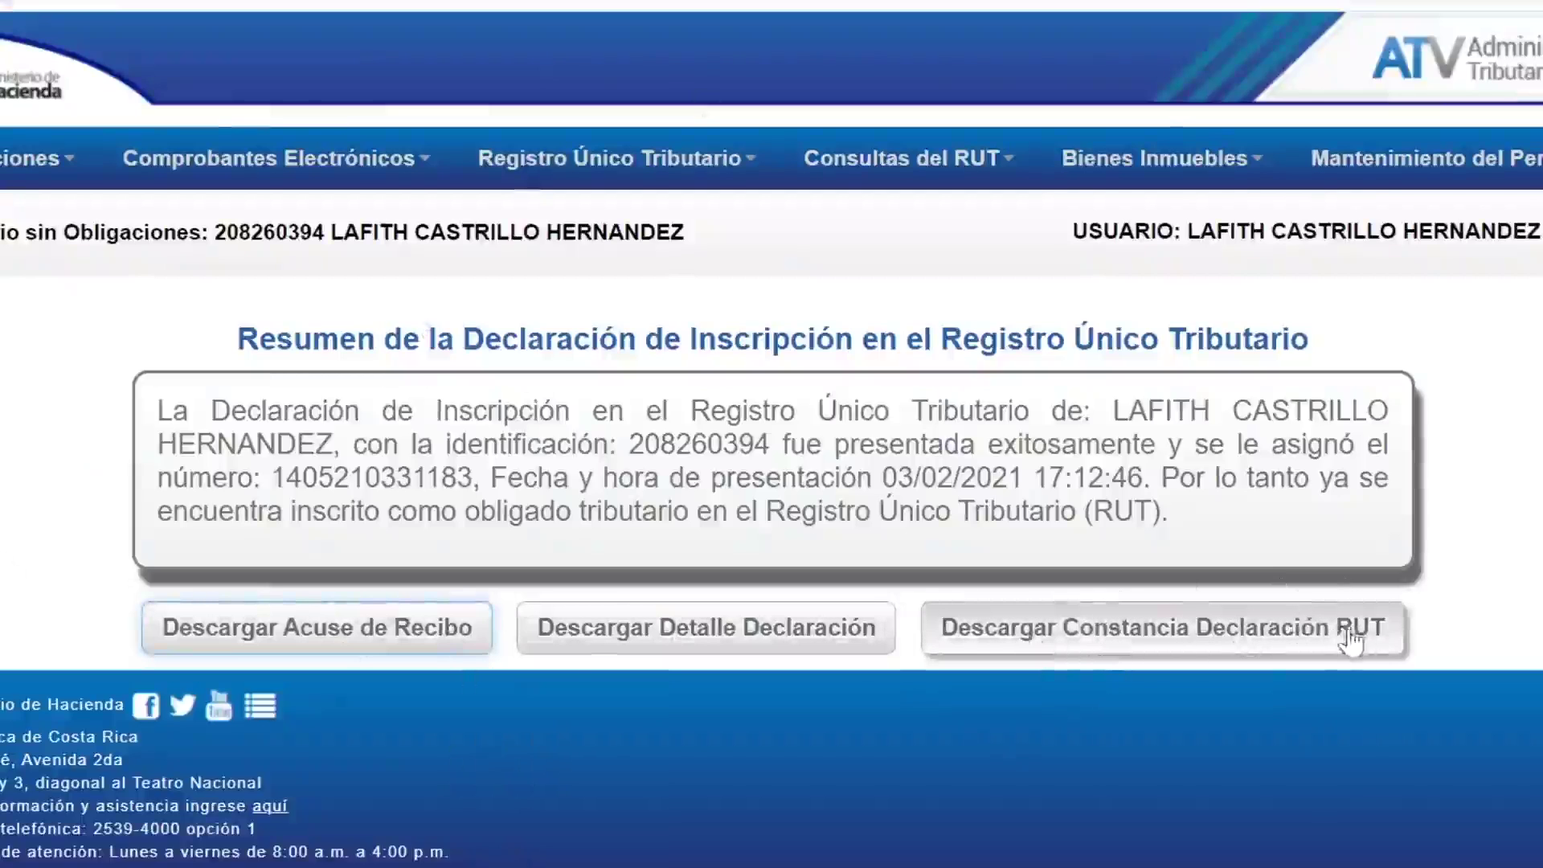
Step: Save the Acuse de Recibo, Detalle Declaración and Constancia Declaración RUT PDFs
click(378, 643)
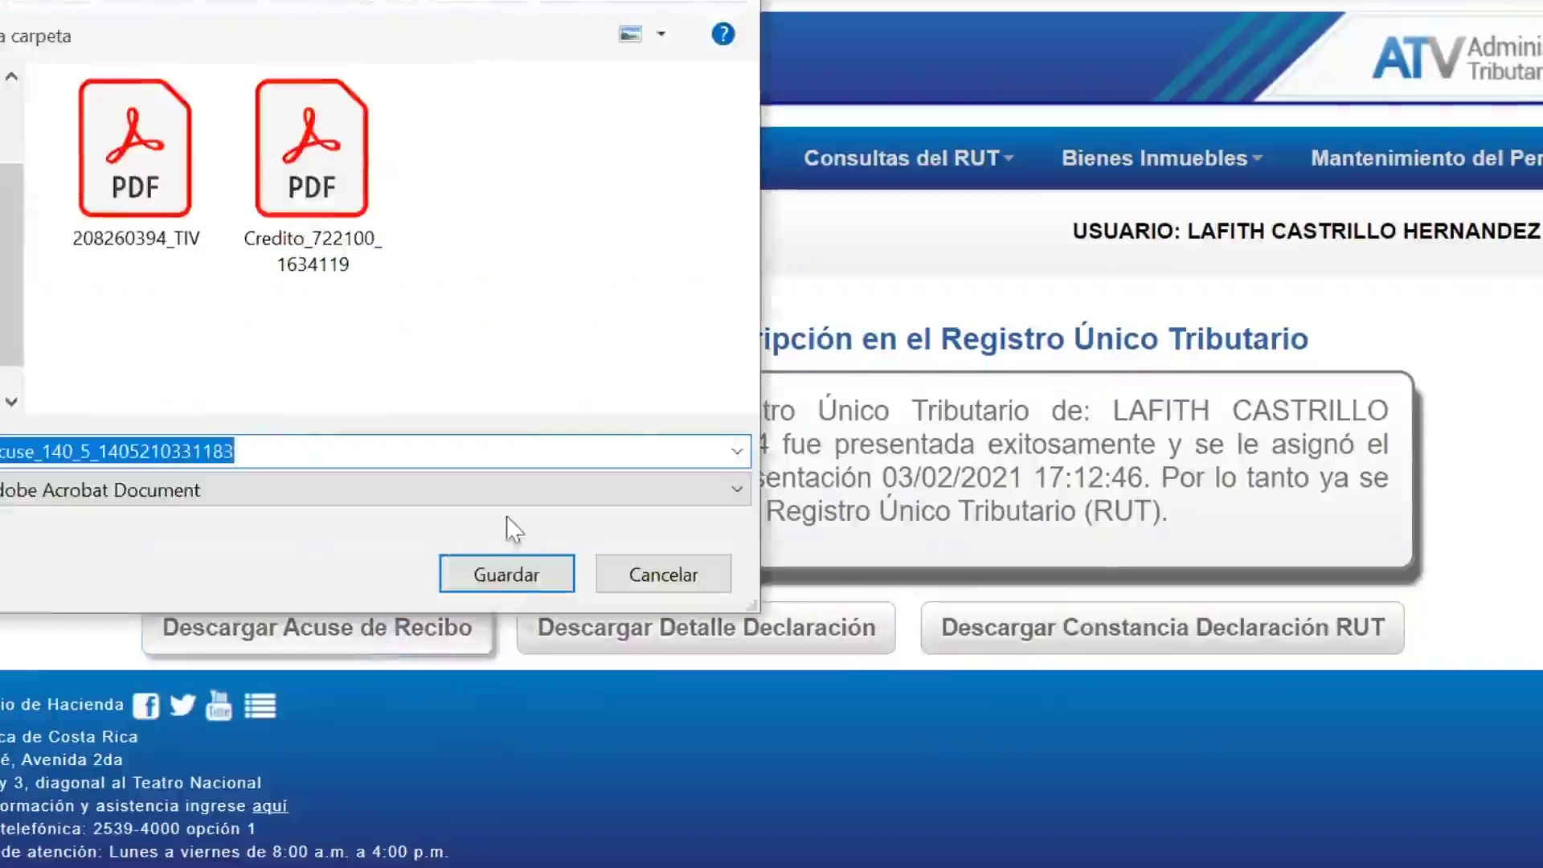
click(524, 577)
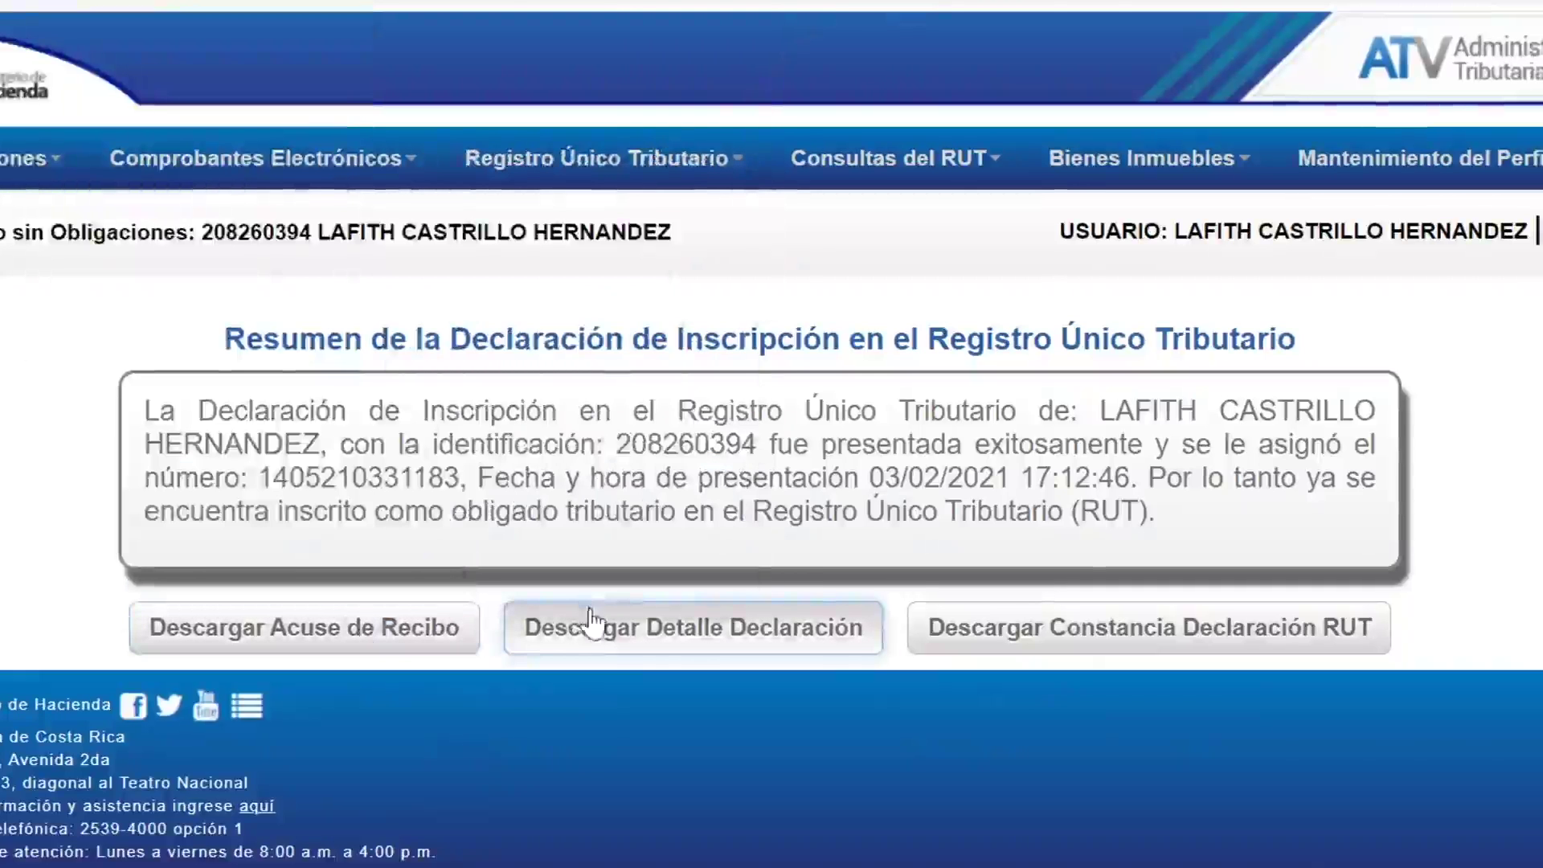
click(586, 619)
key(Return)
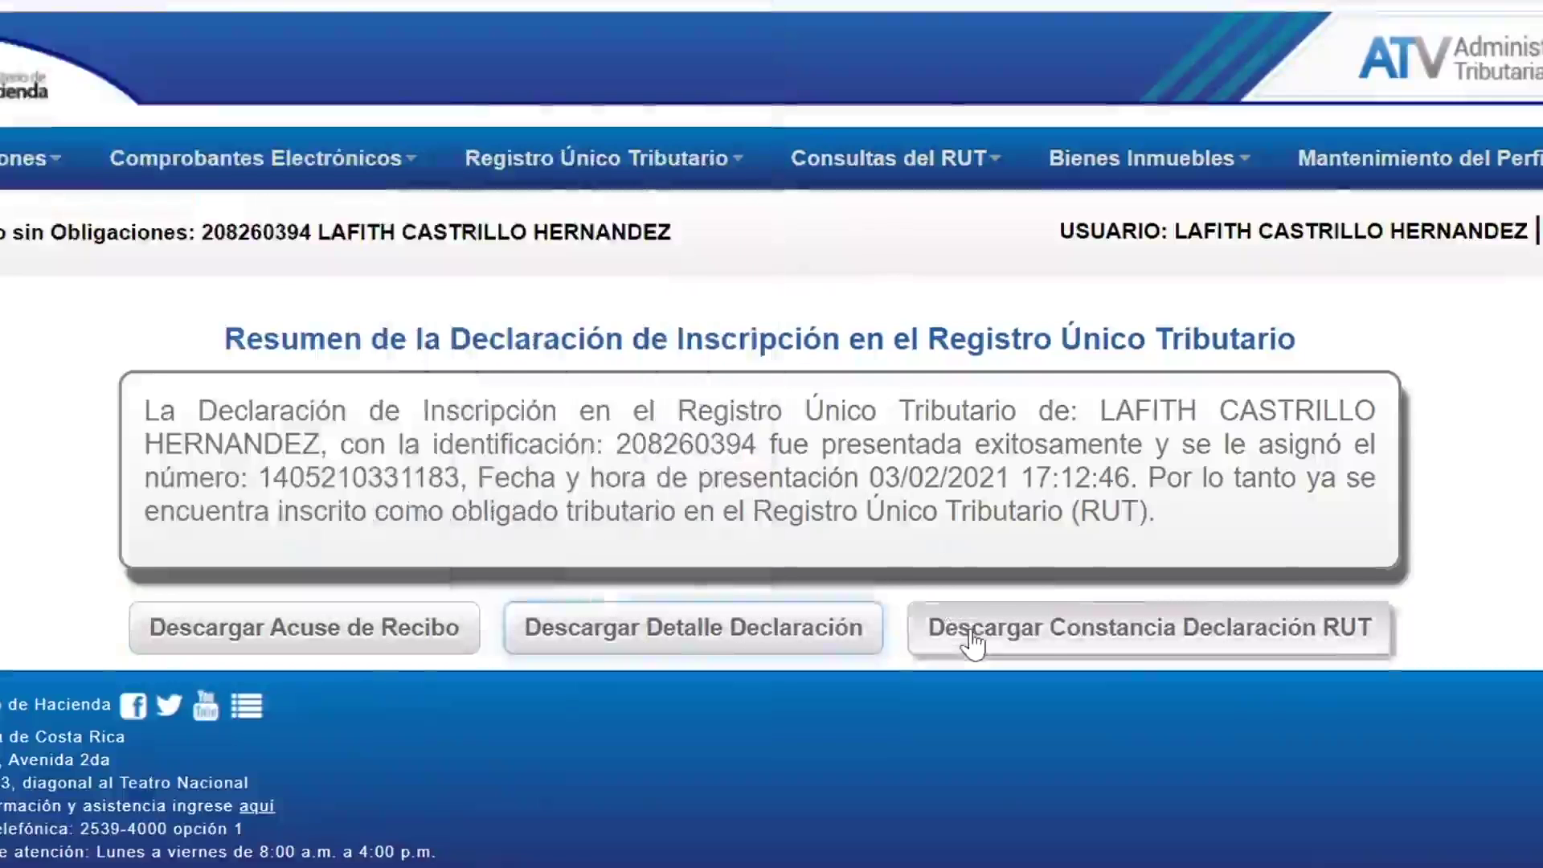
click(970, 631)
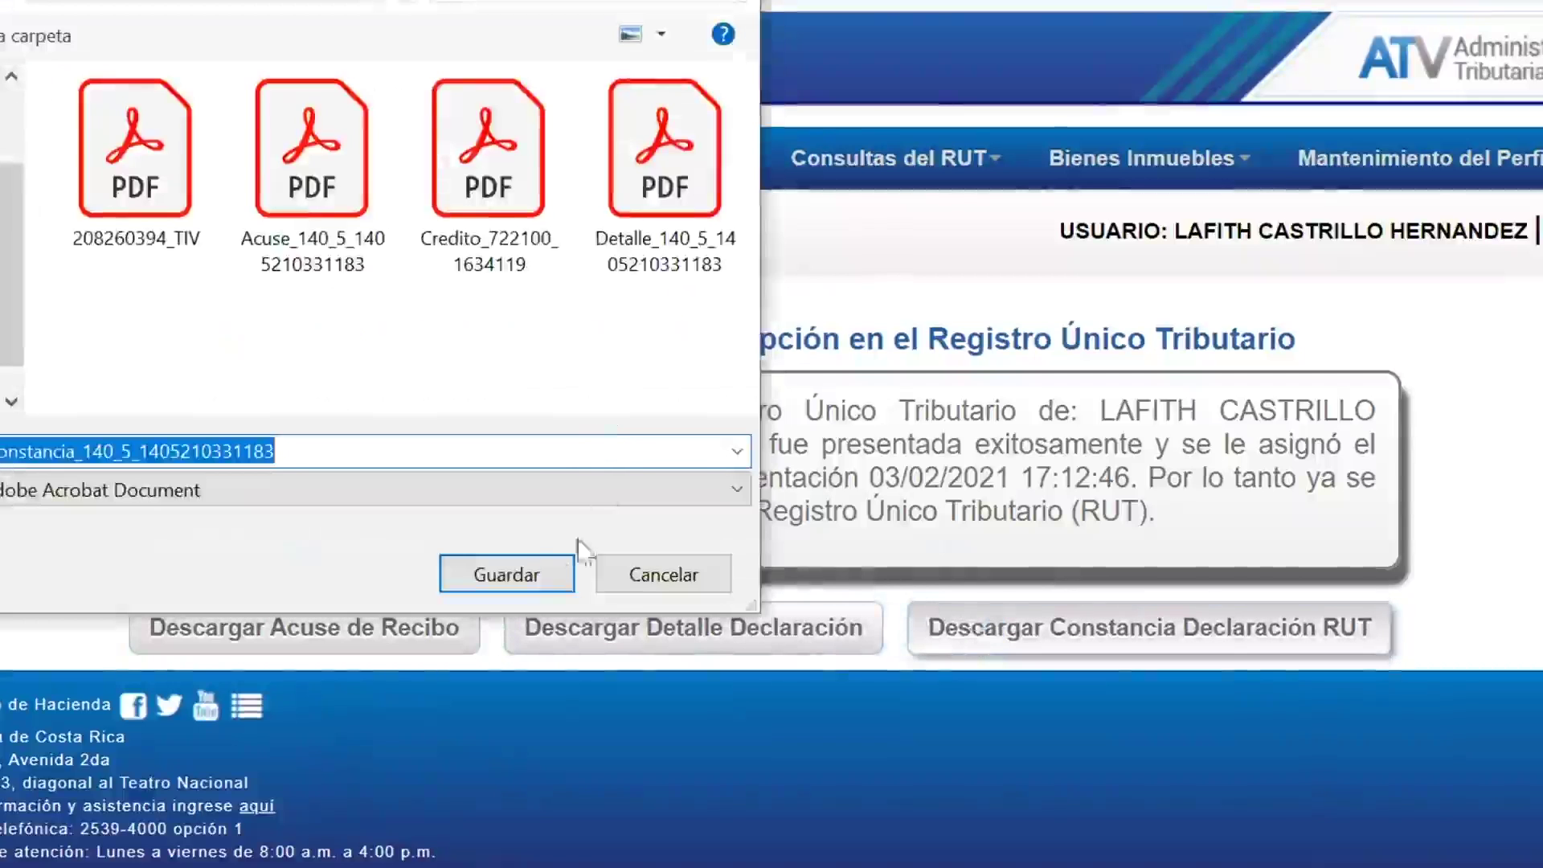
click(524, 569)
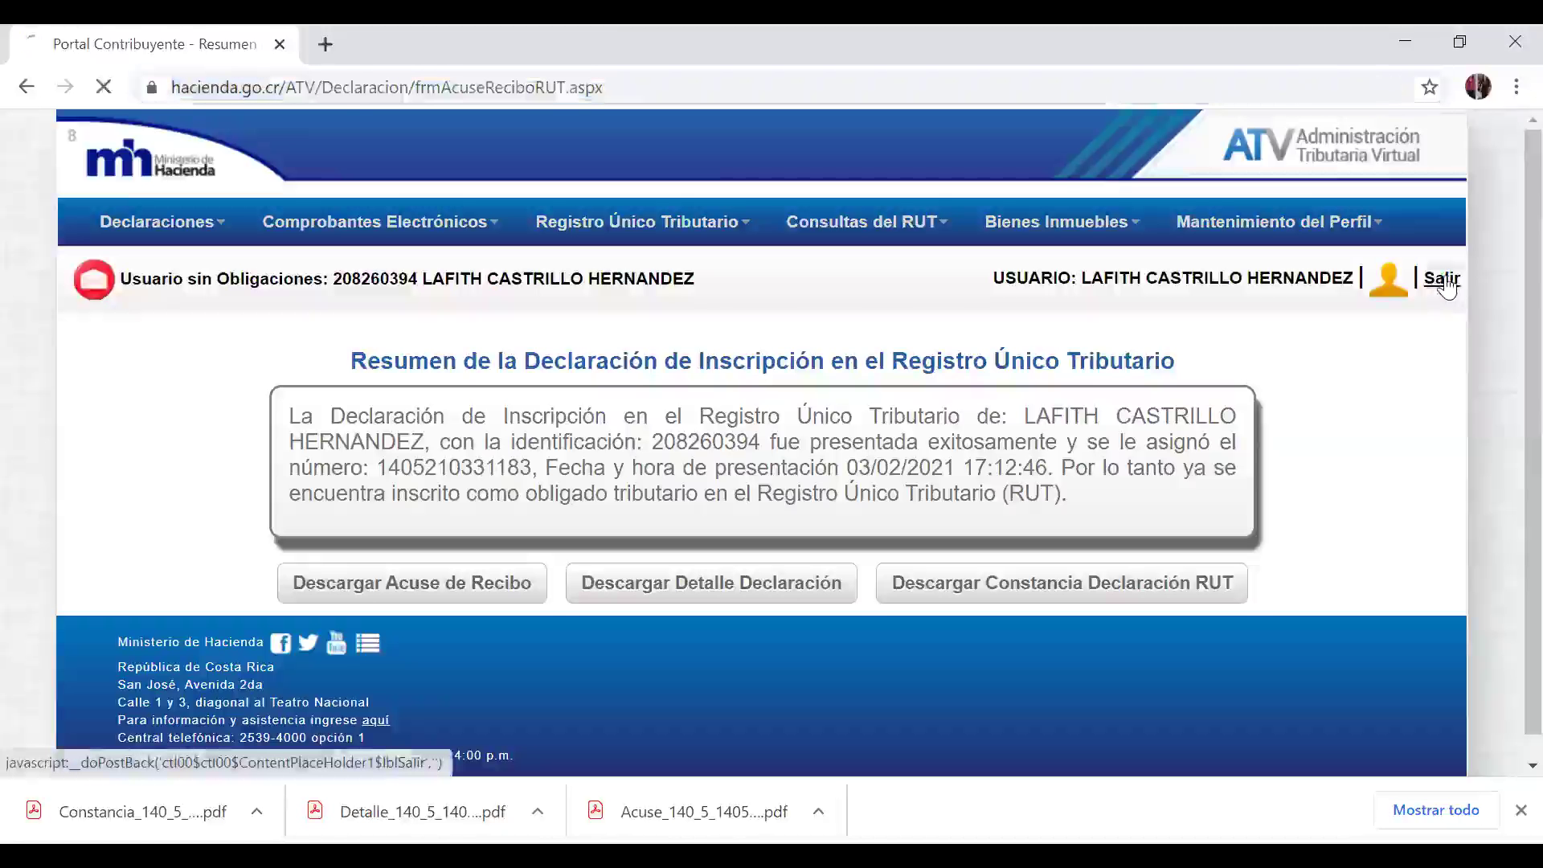
Step: Log out of ATV and replace the address bar URL to go to Gmail
click(1442, 278)
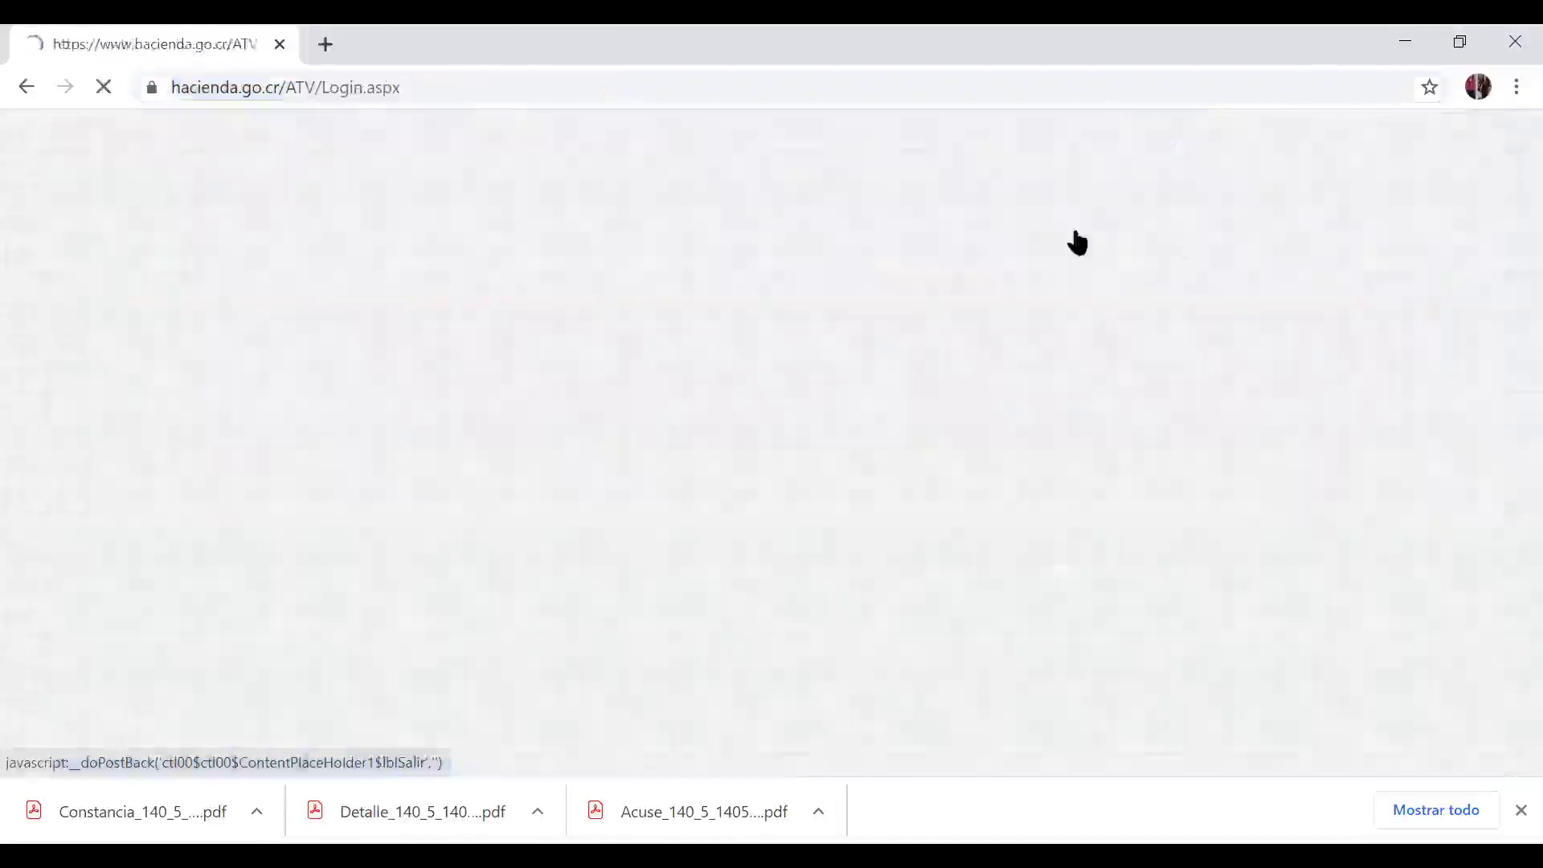
double_click(217, 86)
drag(214, 87, 1062, 208)
key(BackSpace)
key(BackSpace)
key(BackSpace)
key(BackSpace)
key(BackSpace)
key(BackSpace)
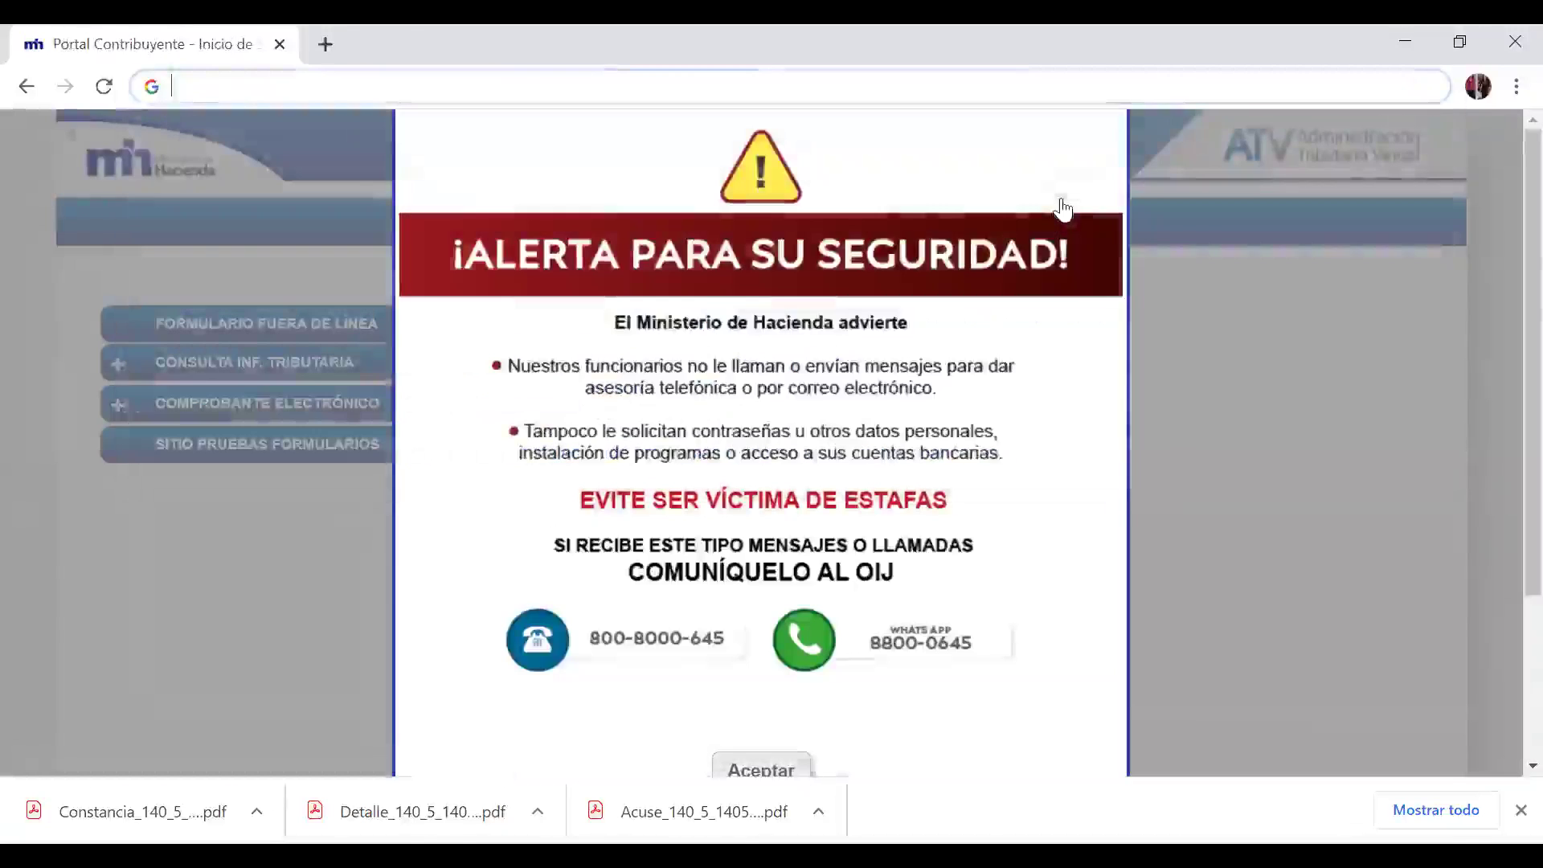
text(g)
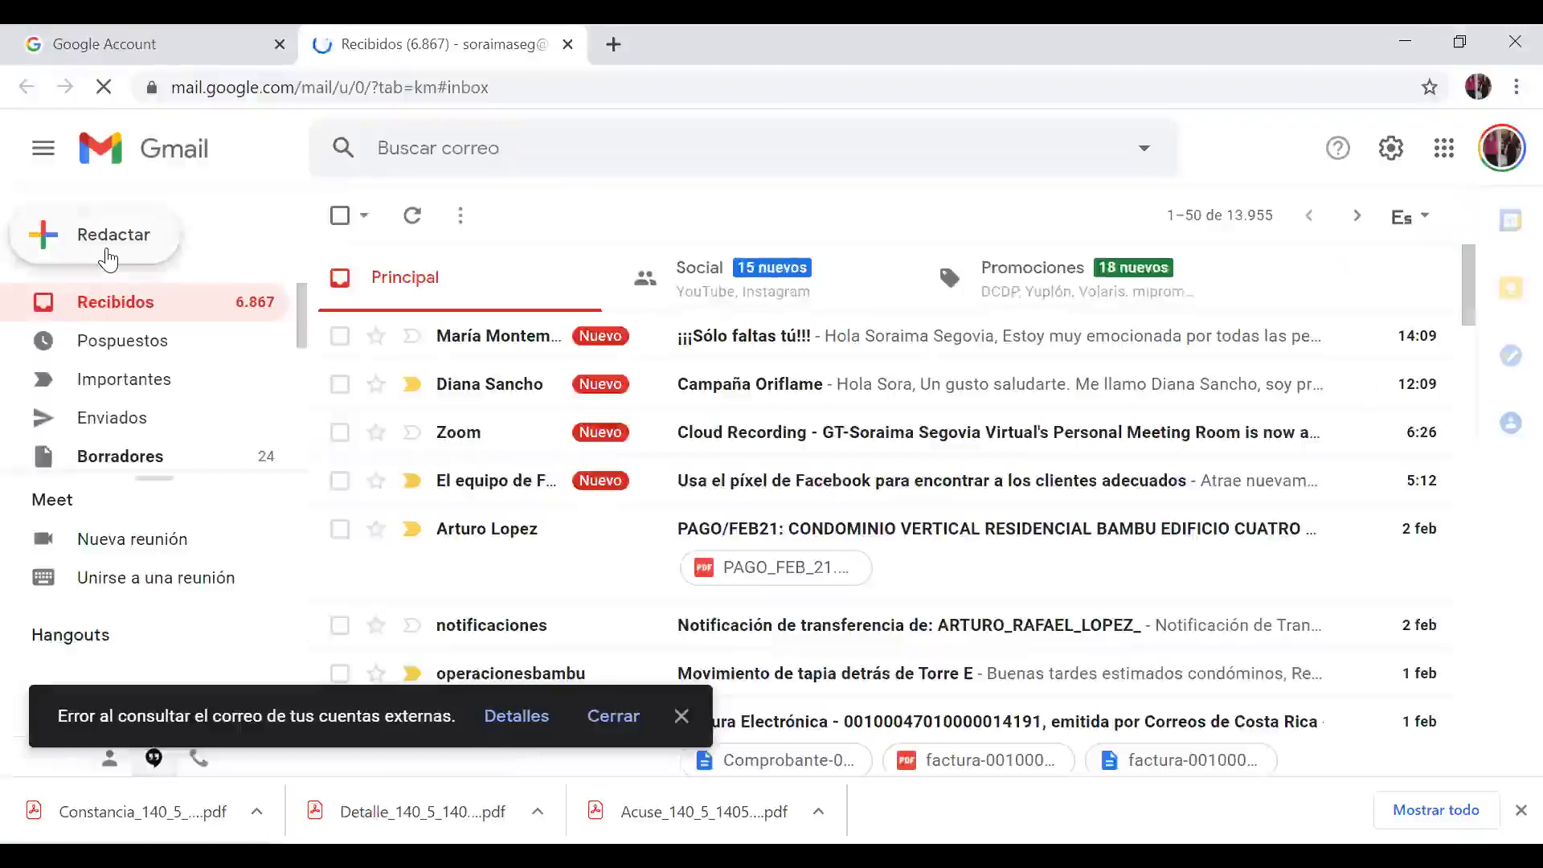
Step: Start a new Gmail message addressed to the suggested contact
click(115, 237)
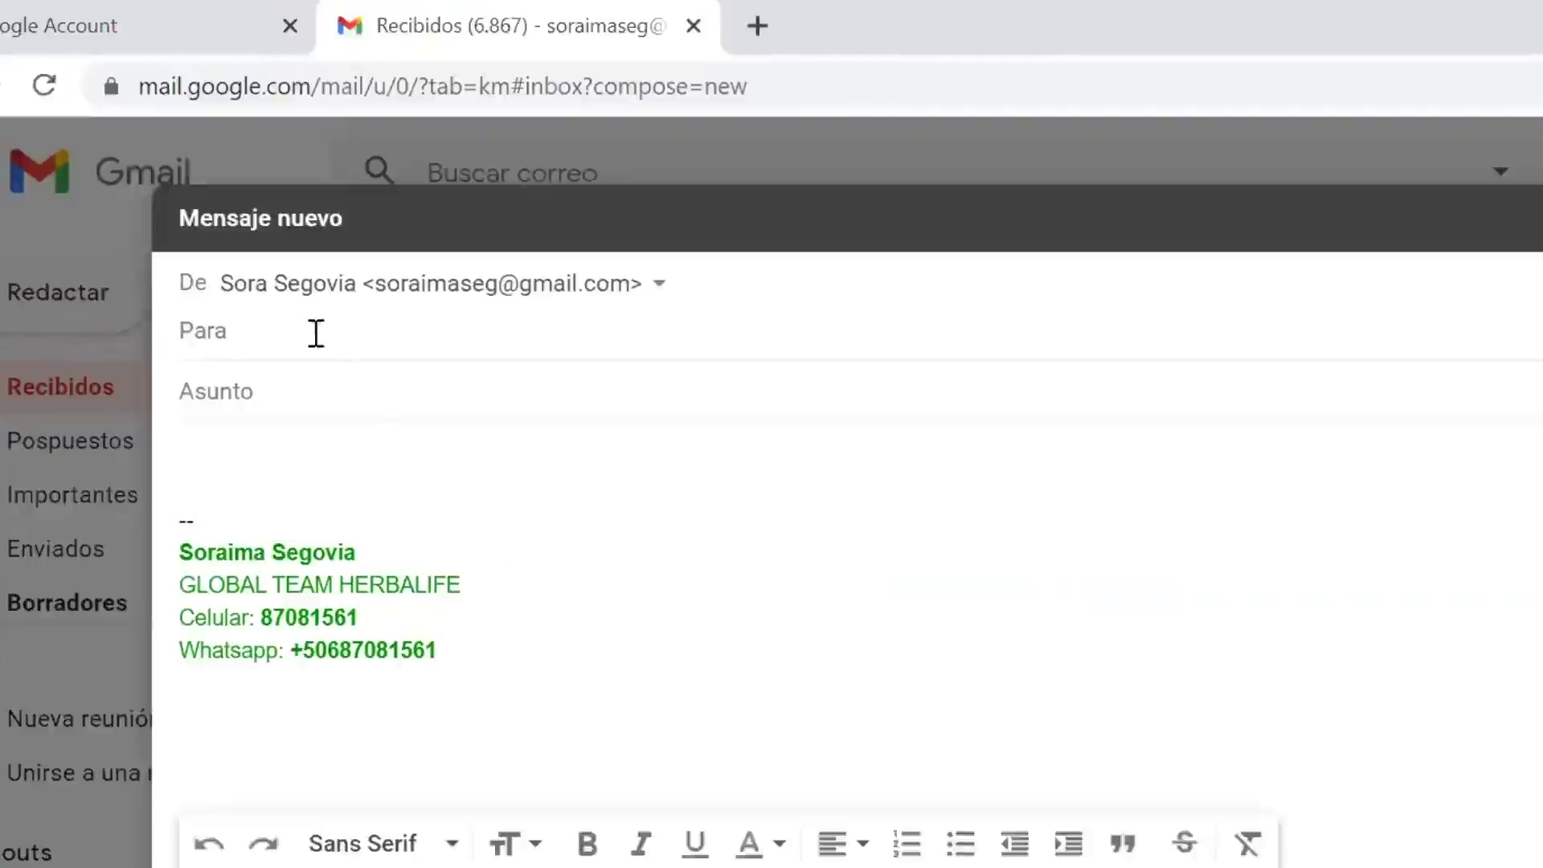
text(cr)
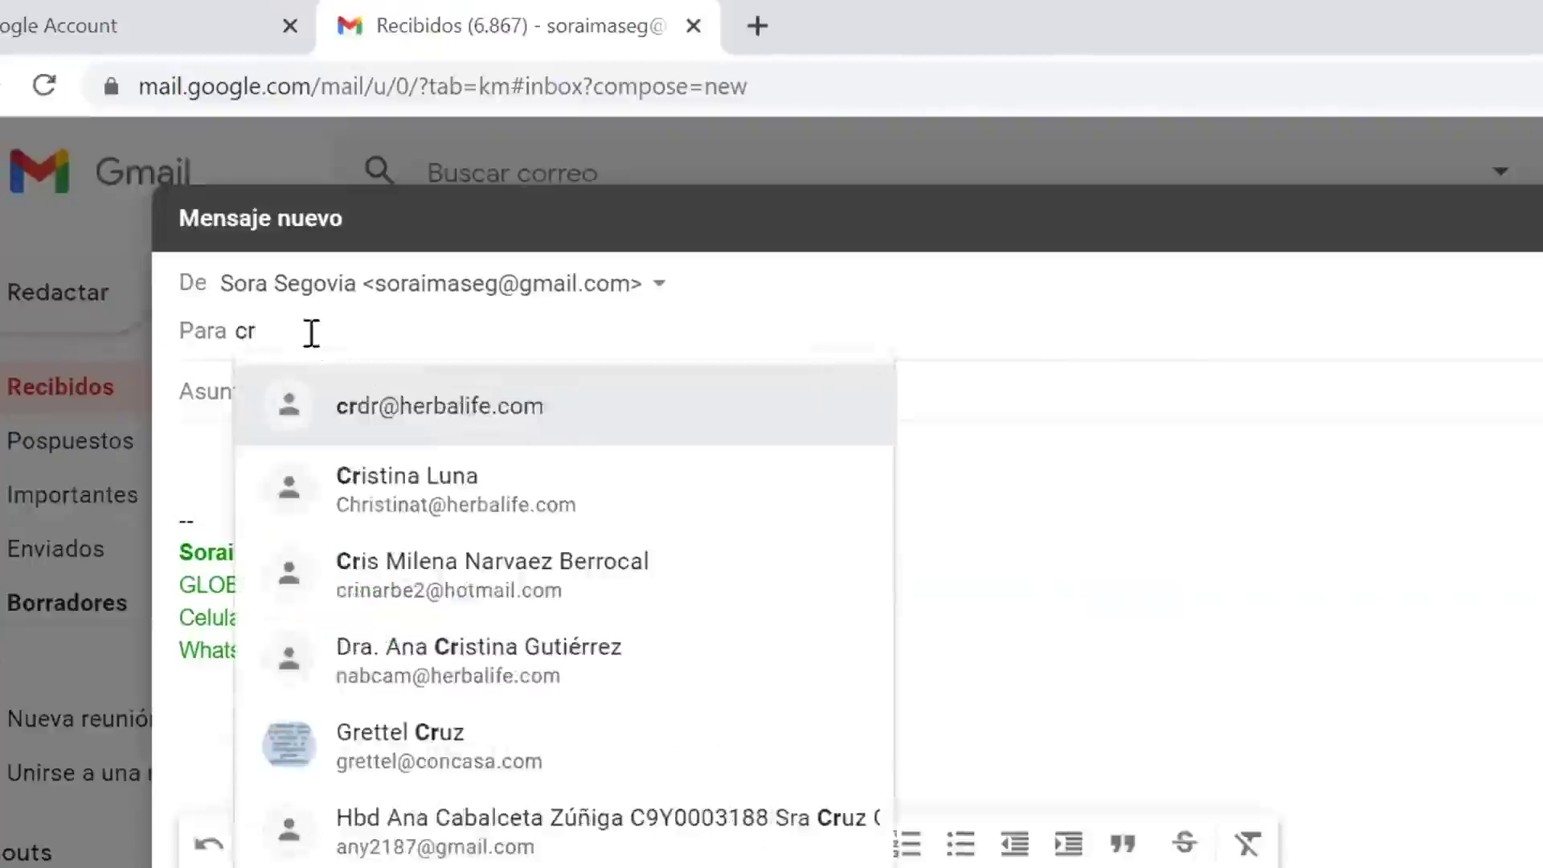
click(434, 408)
Step: Enter the subject 'DOCUMENTOS PARA COBRO DE MAYOREO DE XXXXXX'
click(336, 396)
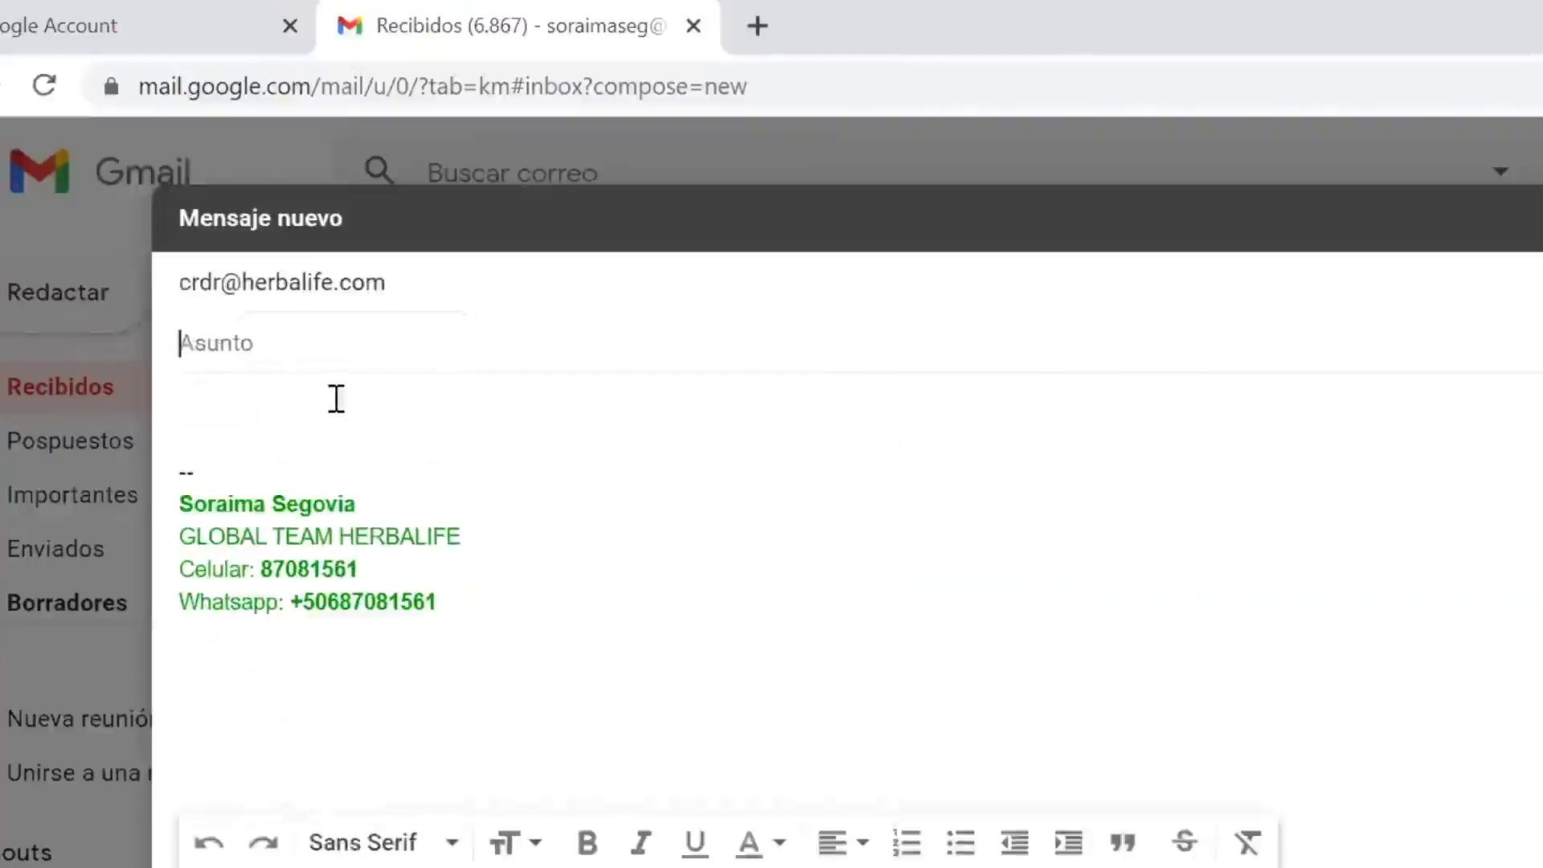
text(DOCUME)
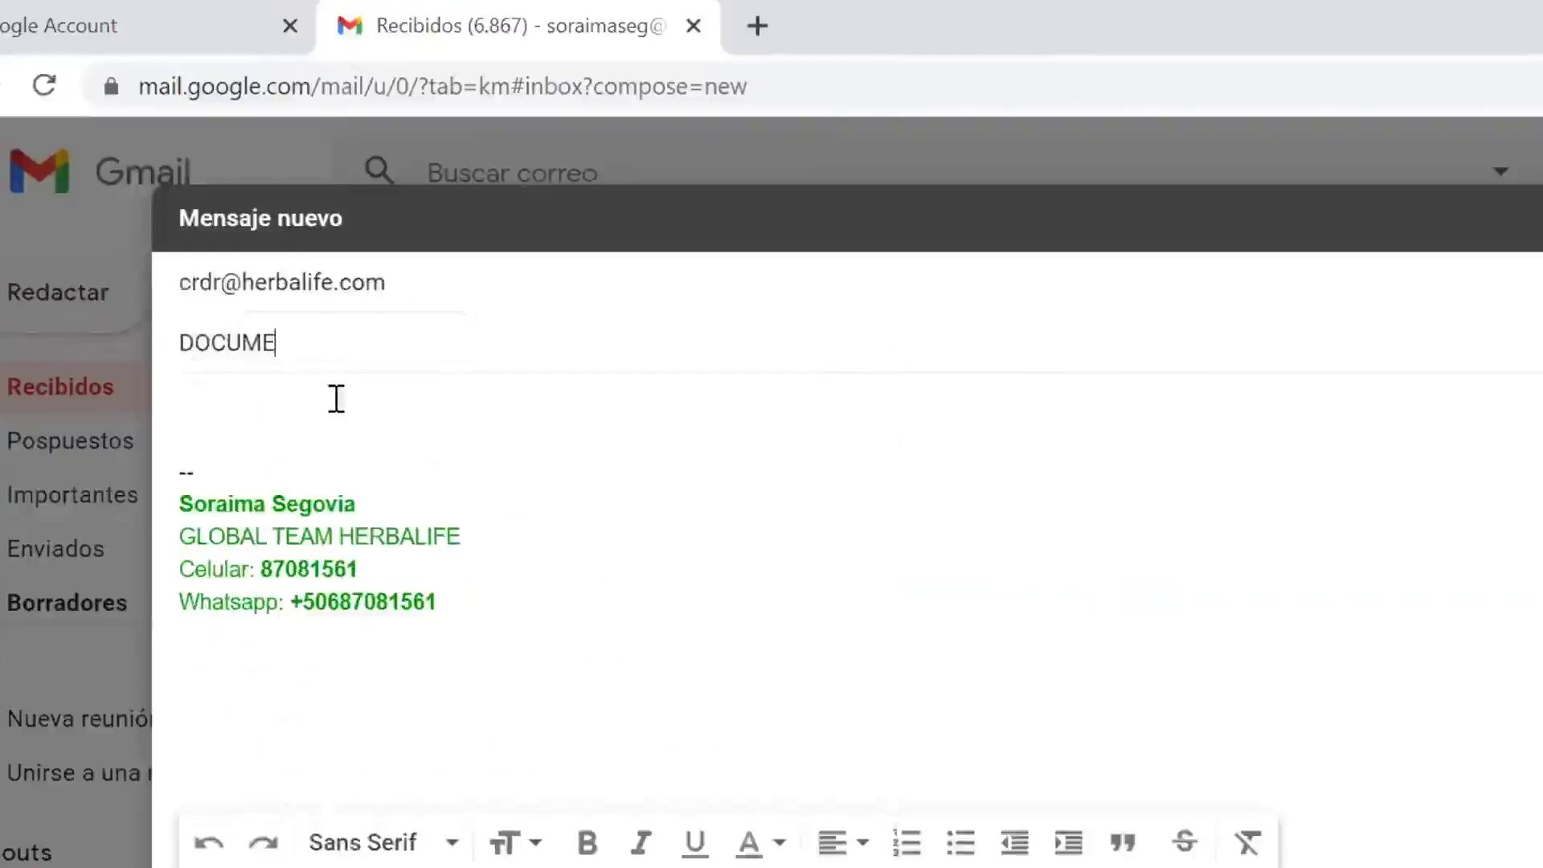
text(NTOS PAR)
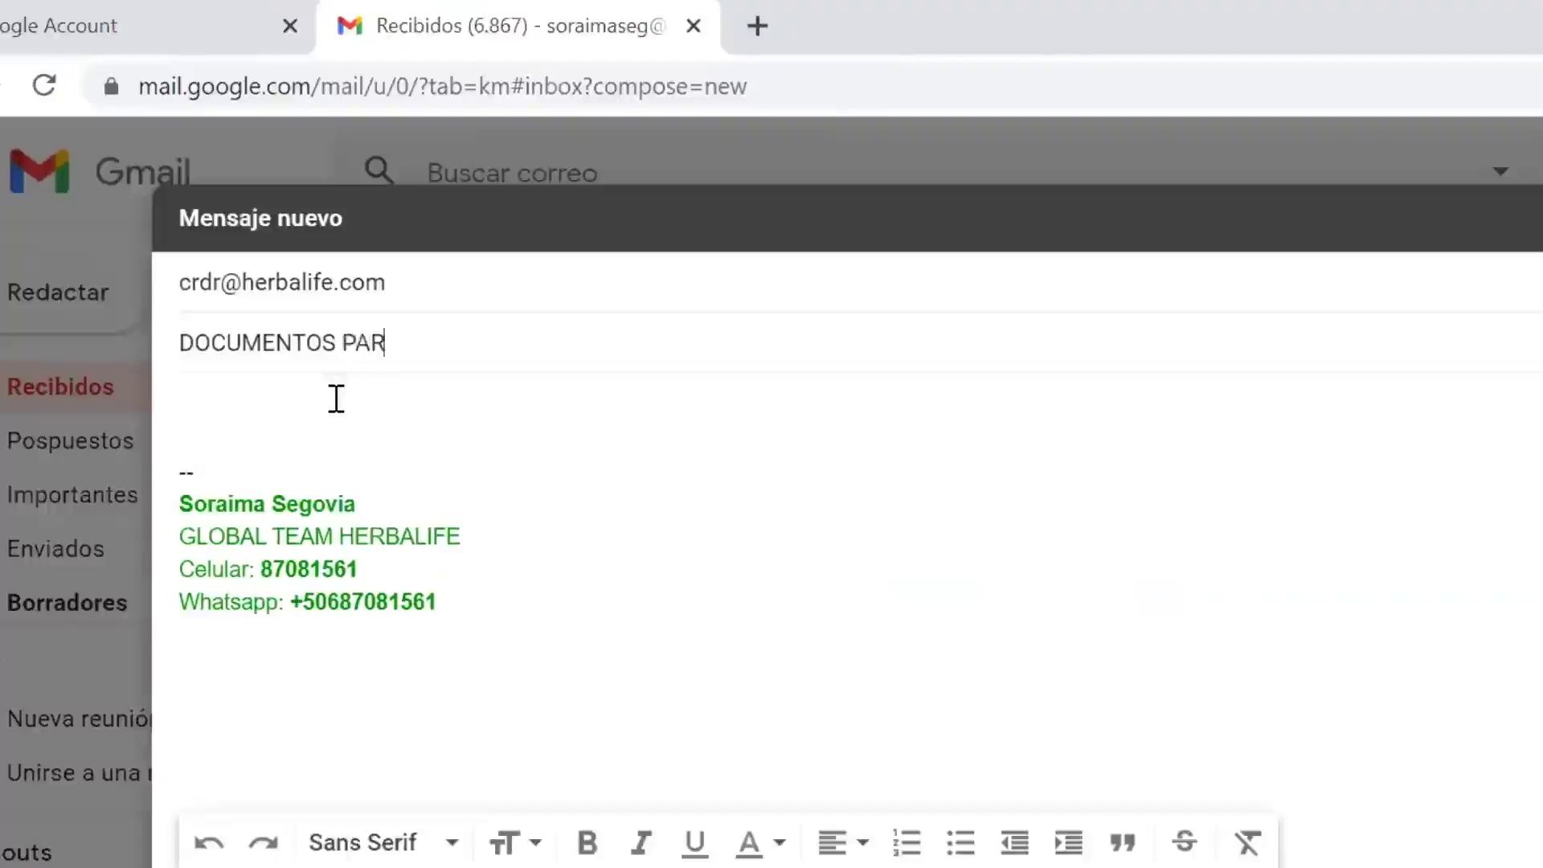
text(A COO)
key(BackSpace)
text(RRE)
key(BackSpace)
key(BackSpace)
key(BackSpace)
text(BRO )
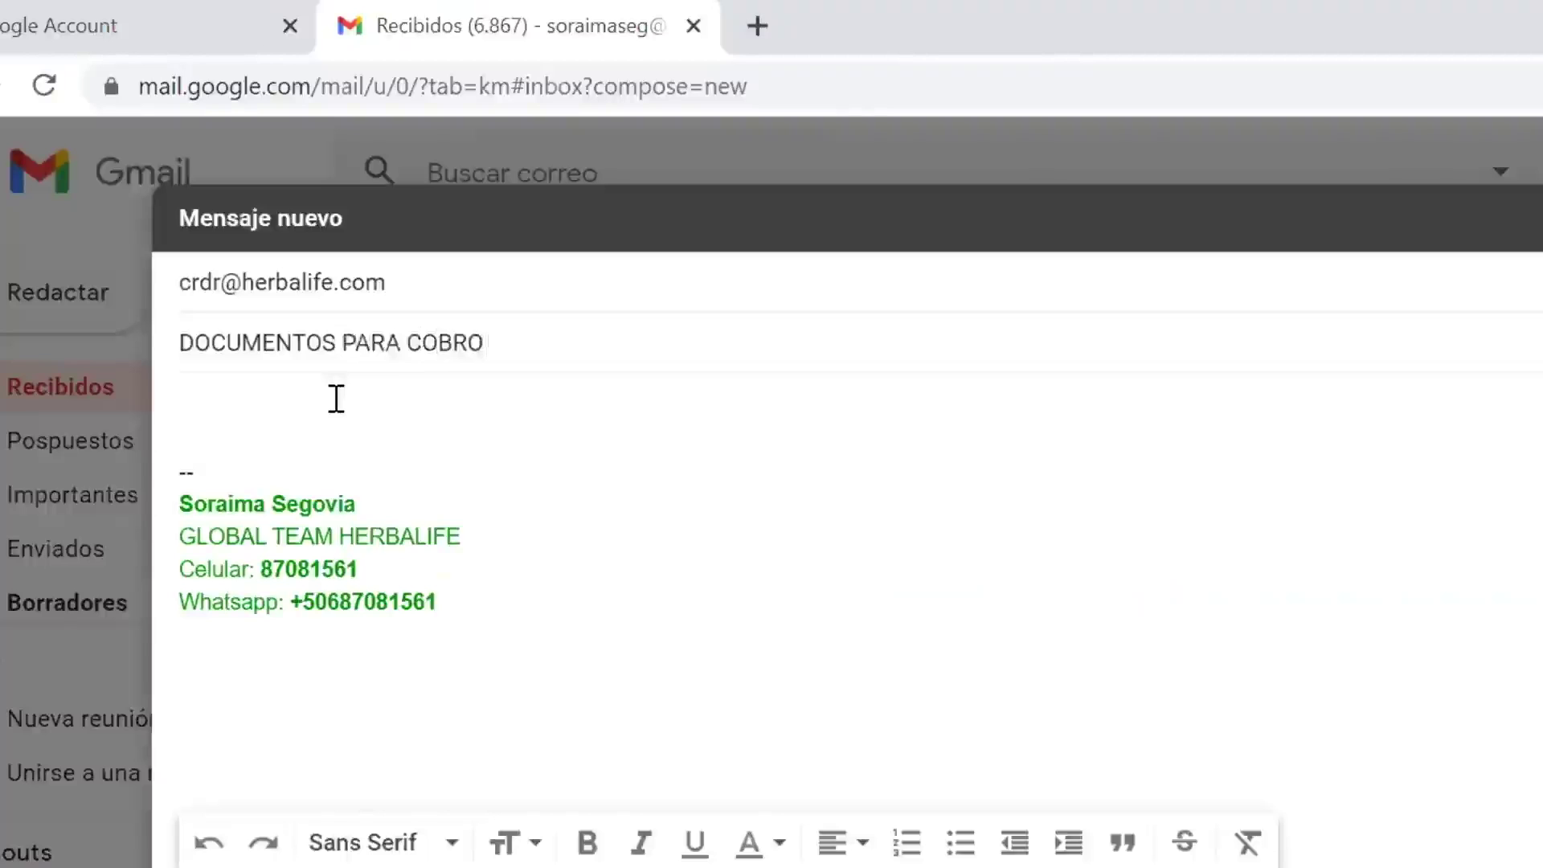
text(DE MAQ)
key(BackSpace)
key(BackSpace)
key(BackSpace)
key(BackSpace)
text(MAY)
text(OREP)
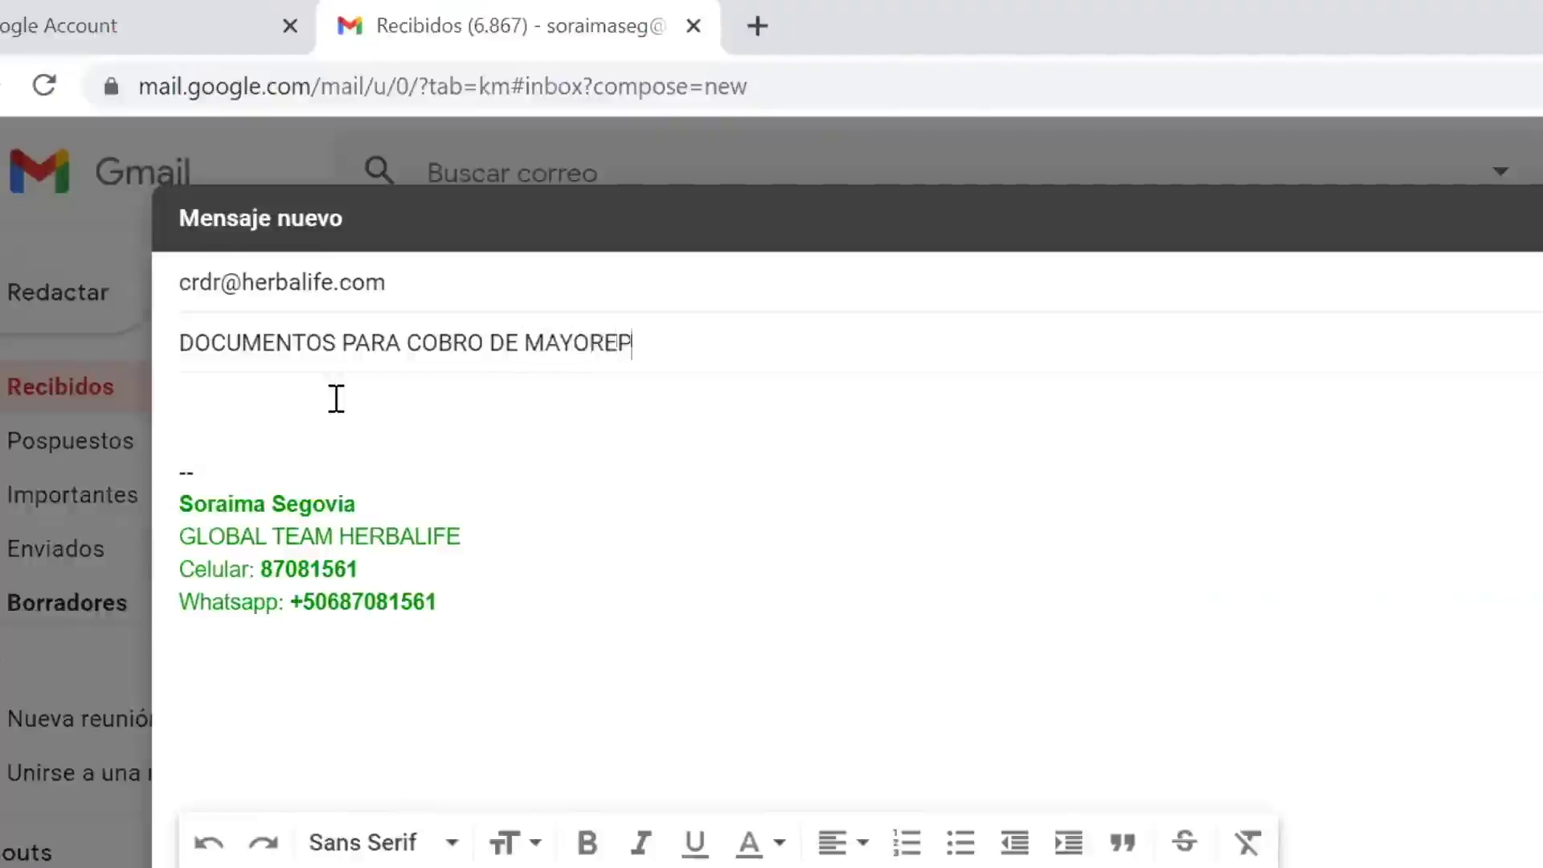
key(BackSpace)
text(O C)
key(BackSpace)
text(DE XXXXXX)
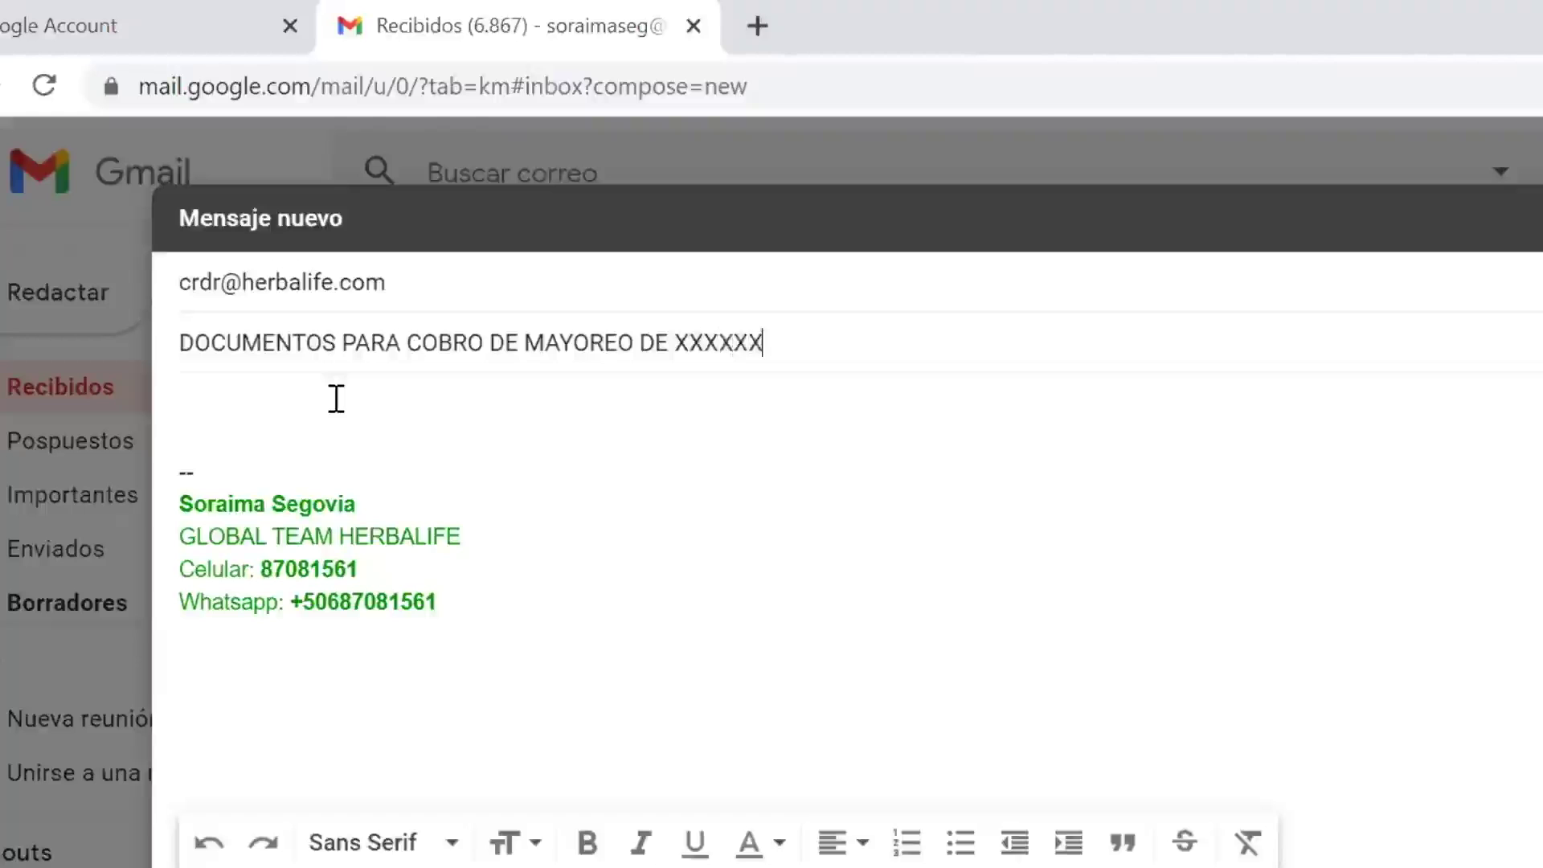
click(336, 399)
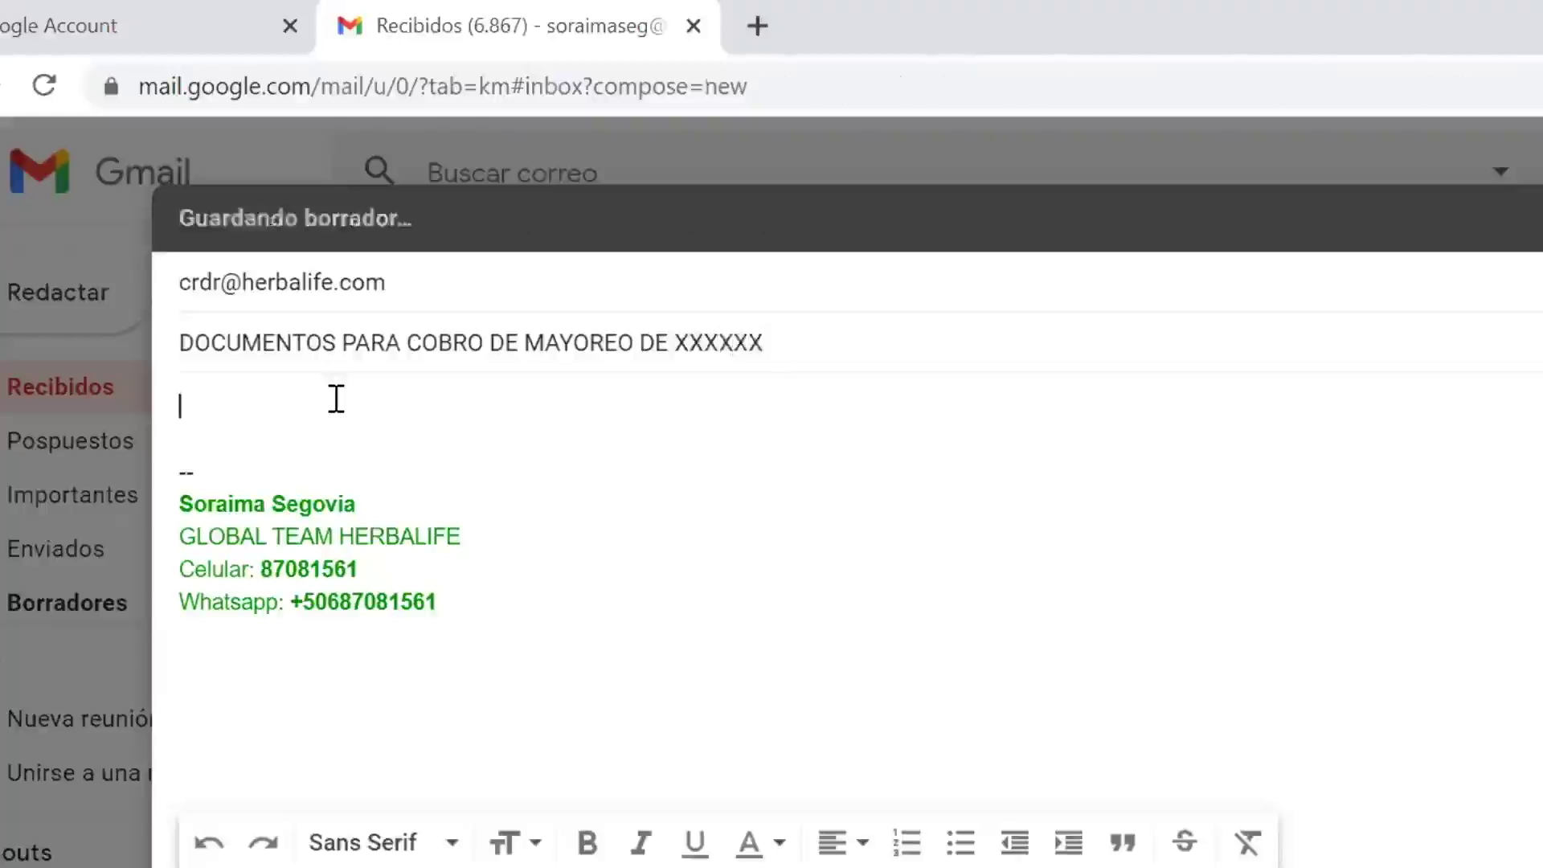